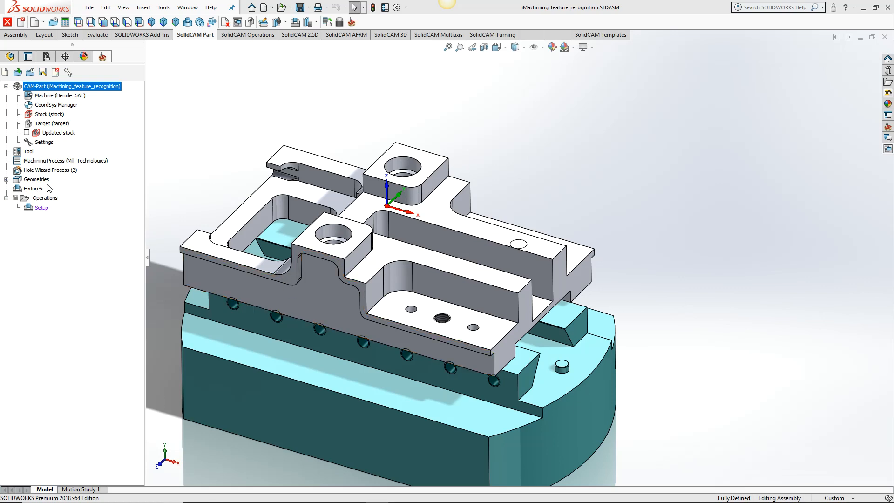
# Step: Display the updated stock around the part in the CAM model
pyautogui.click(26, 133)
pyautogui.keyDown('ctrl'); pyautogui.moveTo(239, 230); pyautogui.dragTo(267, 272, button='middle'); pyautogui.keyUp('ctrl')
pyautogui.keyDown('shift'); pyautogui.moveTo(268, 272); pyautogui.dragTo(268, 287, button='middle'); pyautogui.keyUp('shift')
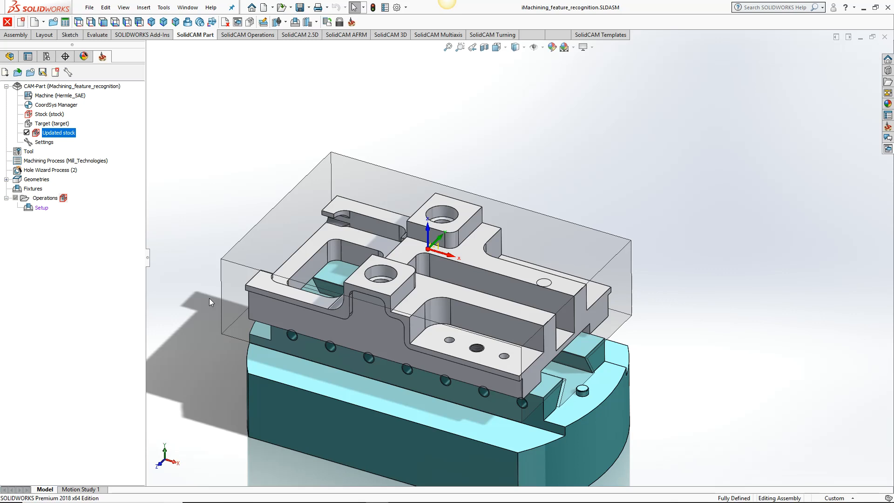
# Step: Add a 2D iMachining operation and select the recessed face around the rectangular through-opening as its geometry
pyautogui.rightClick(43, 198)
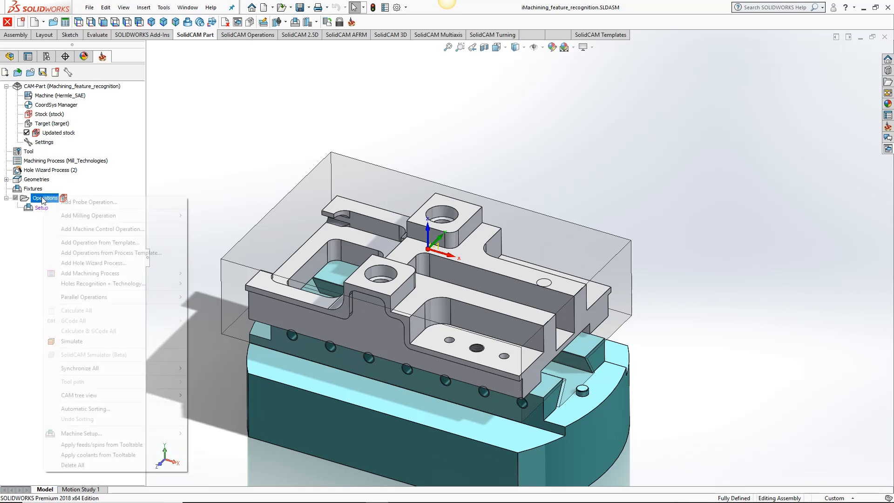
pyautogui.moveTo(142, 215)
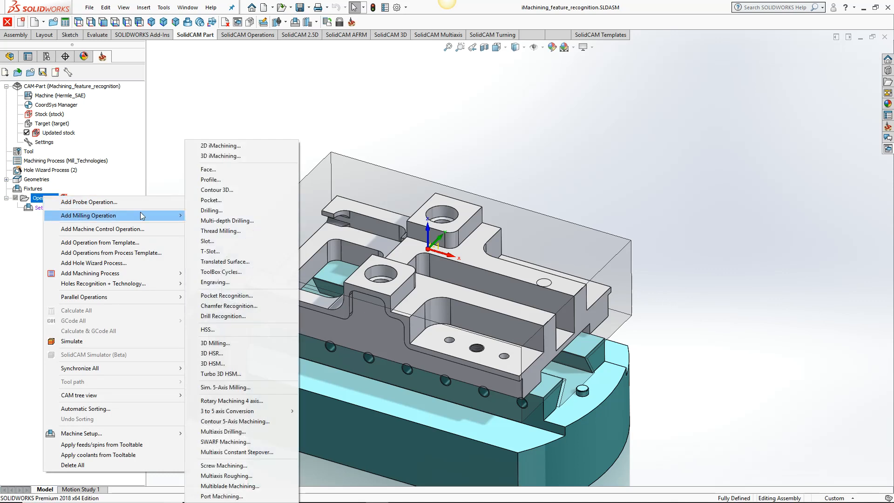
pyautogui.click(230, 146)
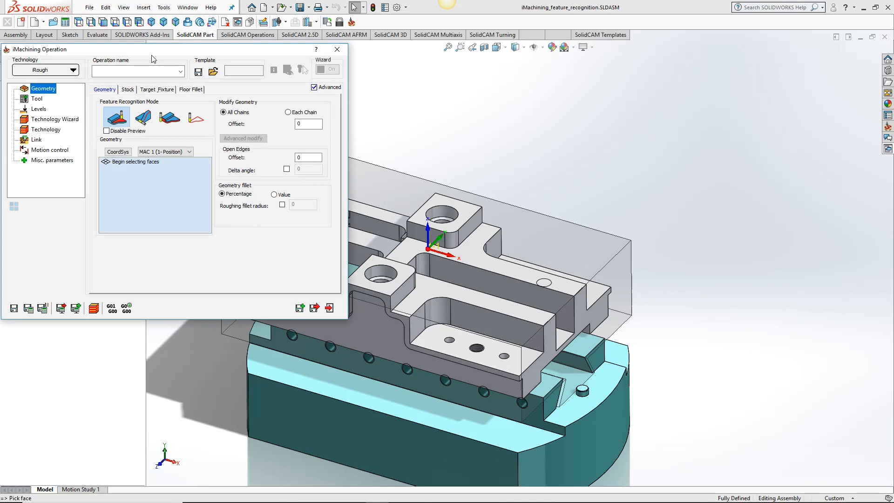
pyautogui.moveTo(156, 46); pyautogui.dragTo(644, 73)
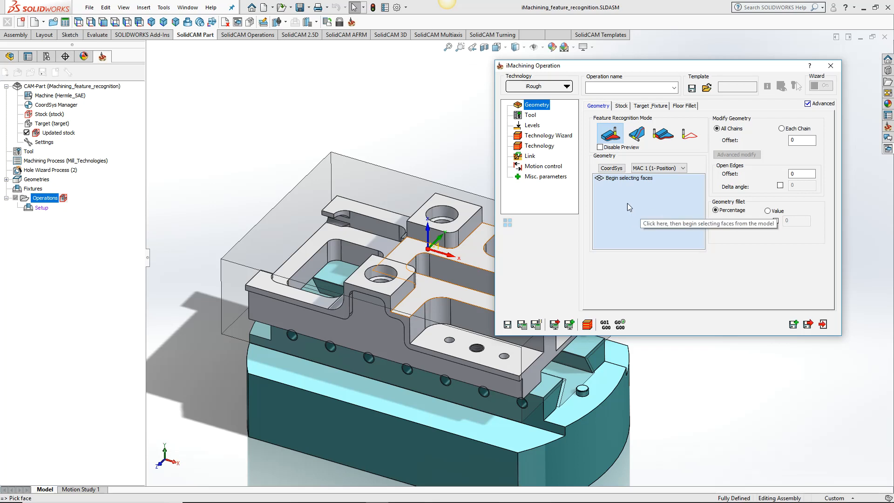
pyautogui.click(372, 243)
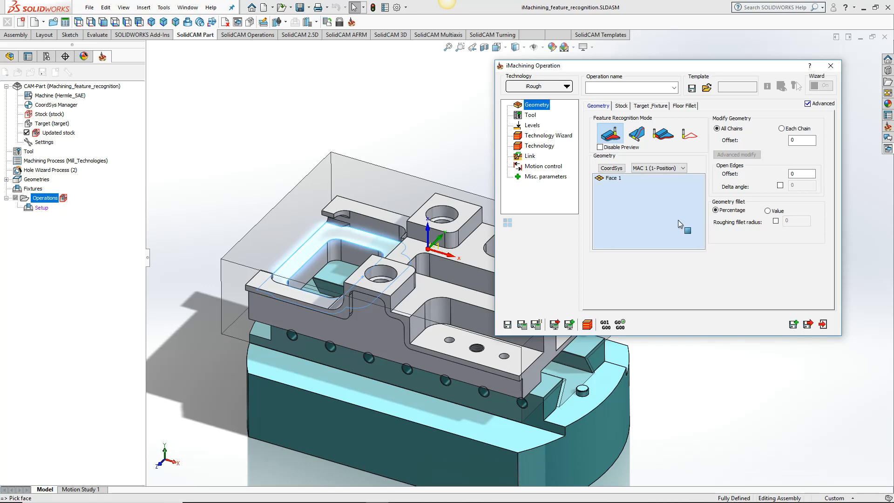
# Step: Assign tool 1, the 20mm Stub end mill, to the iMachining operation
pyautogui.click(531, 115)
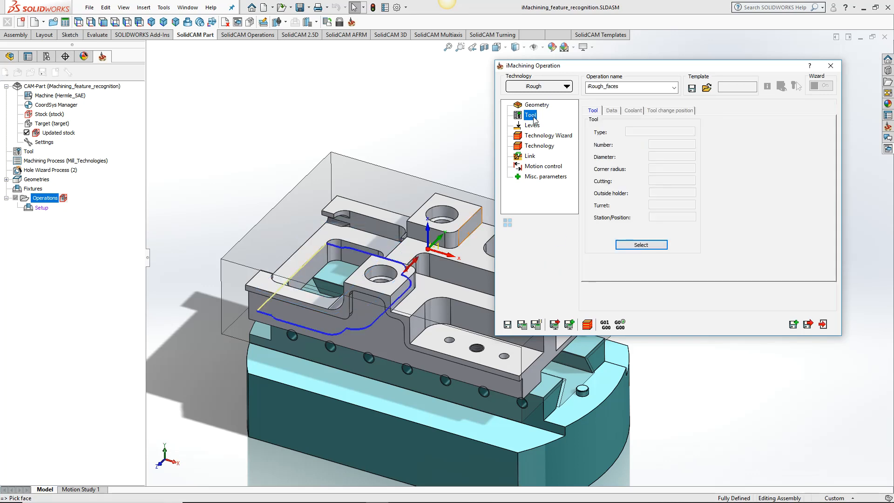
pyautogui.click(640, 245)
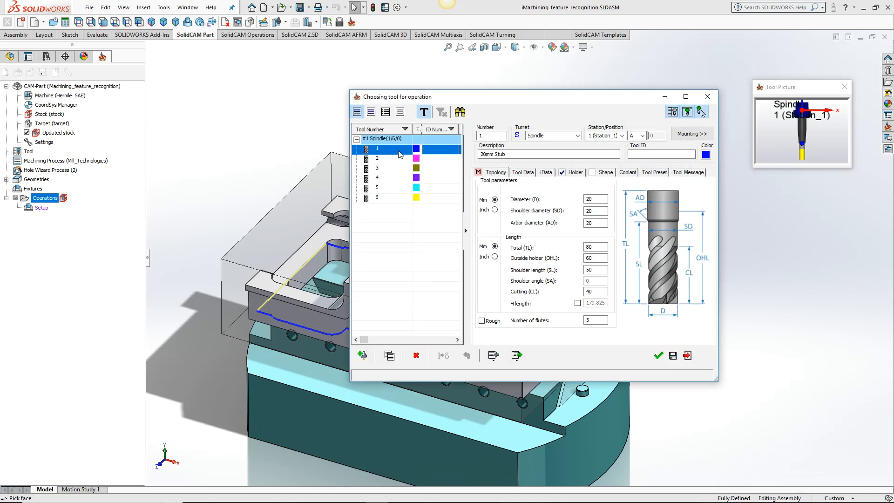
pyautogui.doubleClick(397, 154)
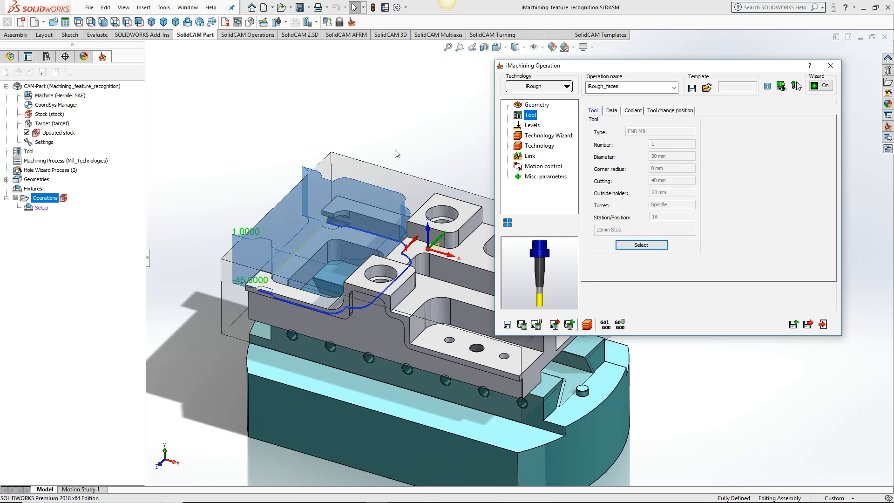
# Step: Examine the previewed machining volume from above, from the side and up close around the undercut and the open edge
pyautogui.moveTo(381, 196); pyautogui.dragTo(367, 329, button='middle')
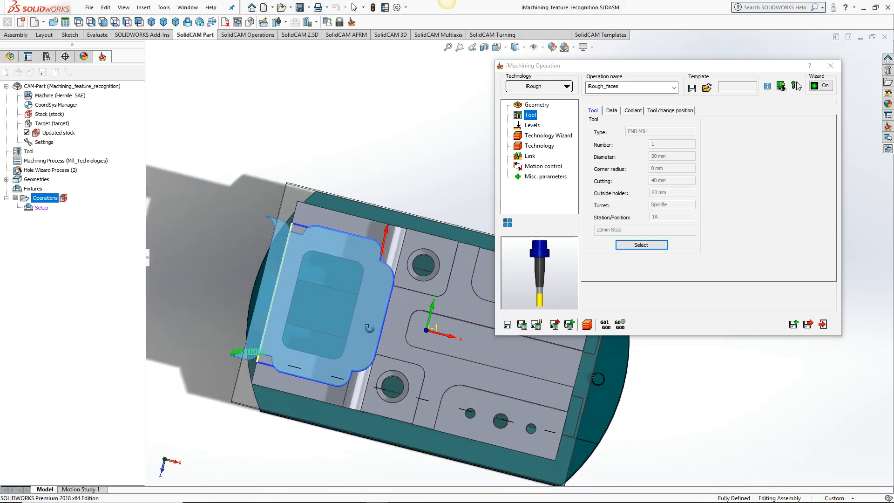
pyautogui.scroll(-3, 303, 269)
pyautogui.moveTo(303, 269); pyautogui.dragTo(396, 271, button='middle')
pyautogui.moveTo(416, 229); pyautogui.dragTo(395, 257, button='middle')
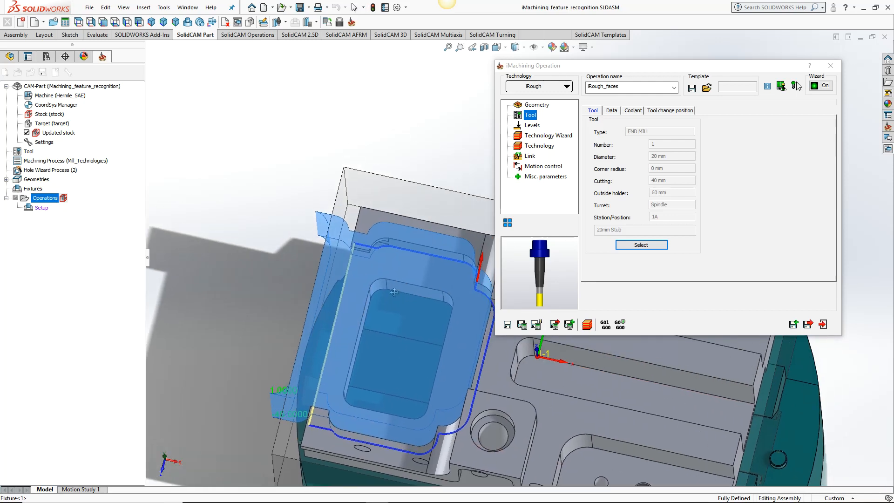
pyautogui.scroll(-4, 393, 260)
pyautogui.moveTo(309, 286); pyautogui.dragTo(289, 287, button='middle')
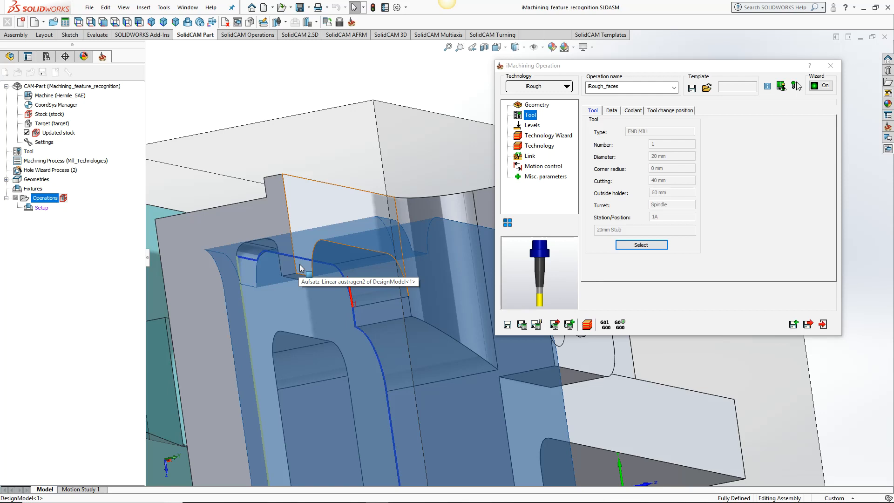
pyautogui.moveTo(361, 281); pyautogui.dragTo(334, 349, button='middle')
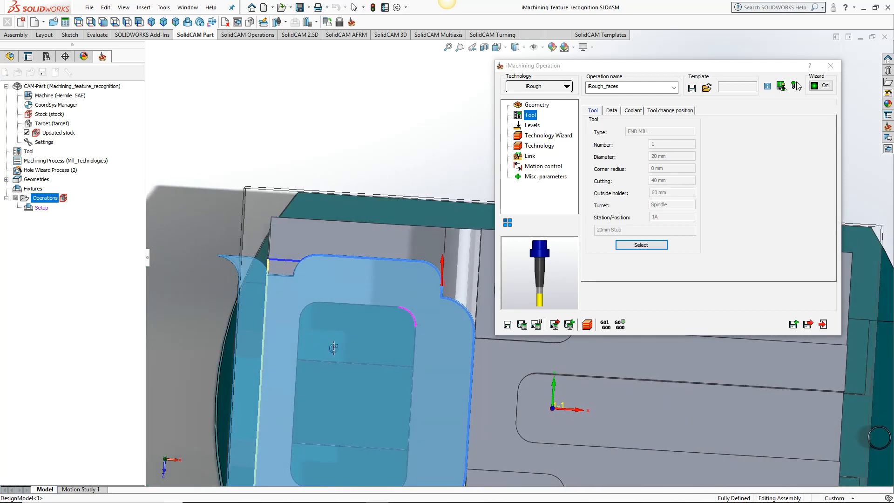
pyautogui.moveTo(334, 316); pyautogui.dragTo(337, 322, button='middle')
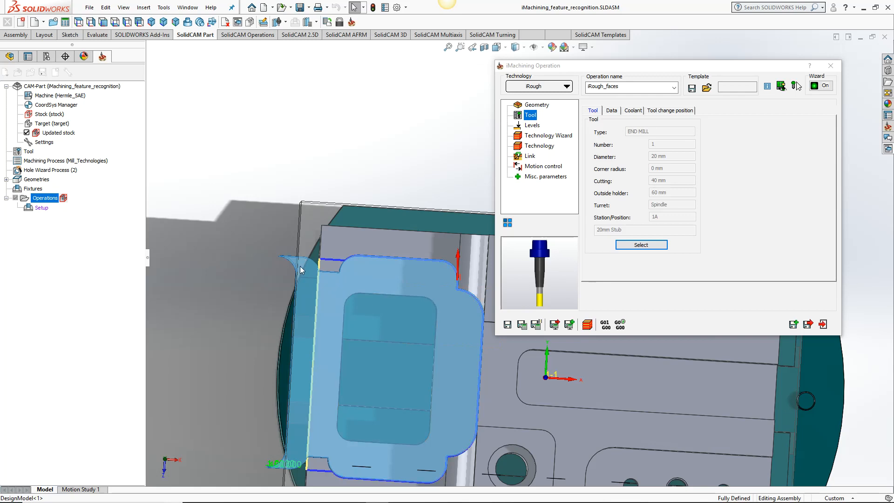
pyautogui.moveTo(362, 295); pyautogui.dragTo(415, 120, button='middle')
pyautogui.scroll(-2, 347, 223)
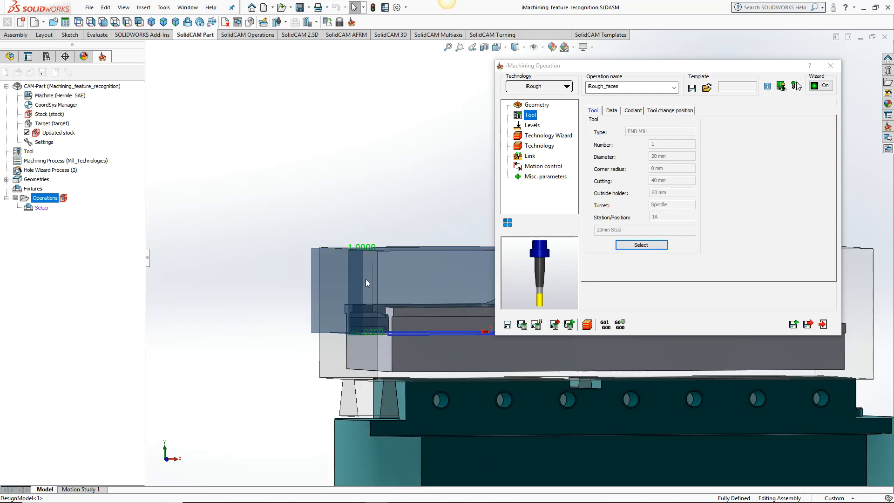
pyautogui.moveTo(363, 251); pyautogui.dragTo(371, 294, button='middle')
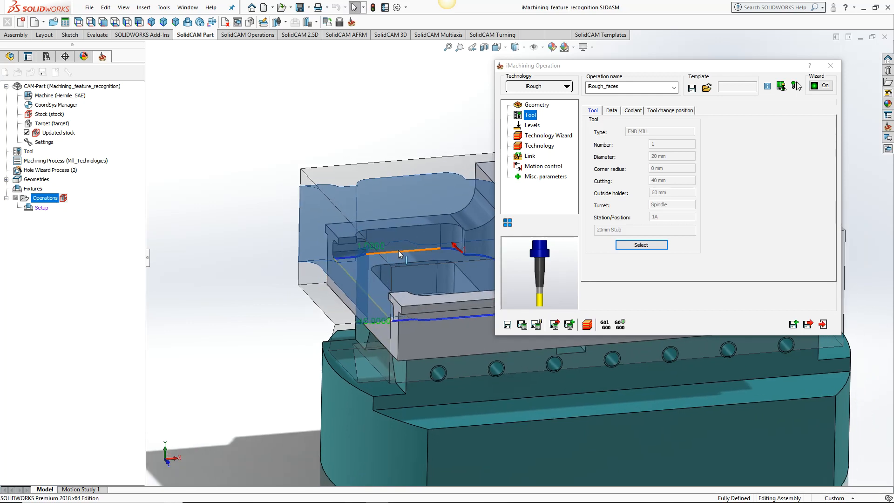
pyautogui.moveTo(385, 253); pyautogui.dragTo(356, 281, button='middle')
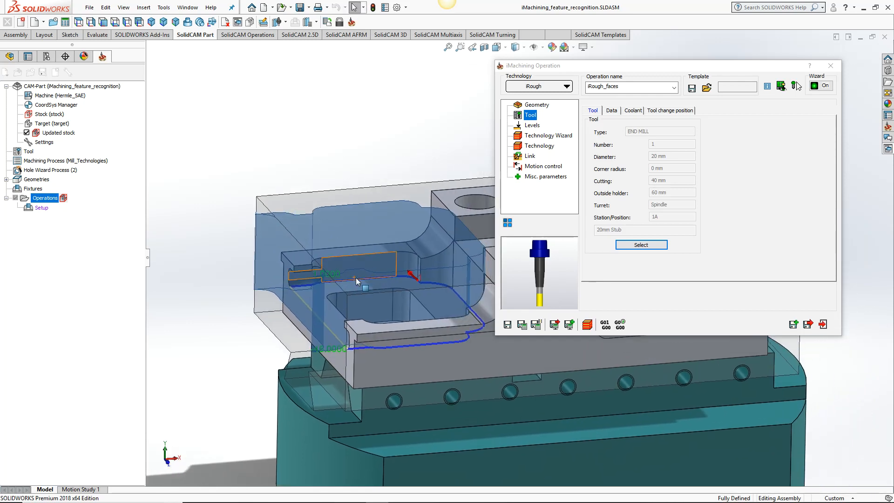
# Step: Enable floor finishing in the operation's technology settings, and save and calculate the operation
pyautogui.click(538, 147)
pyautogui.click(721, 176)
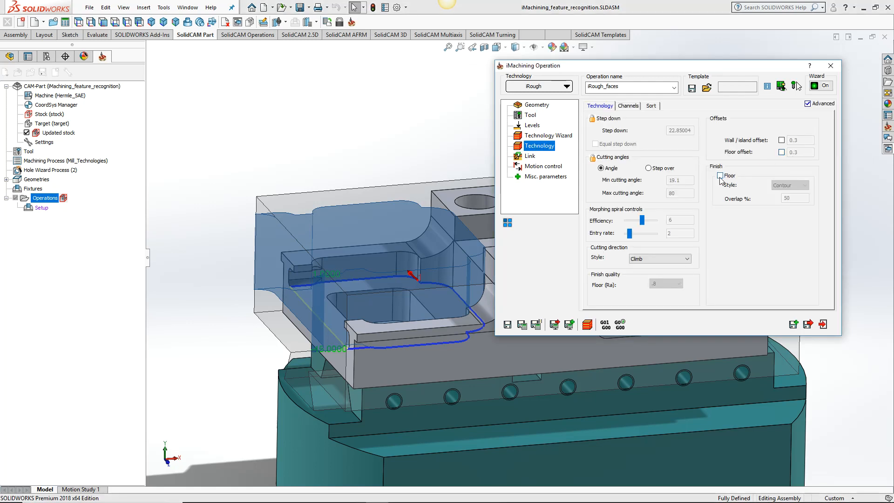
pyautogui.click(522, 325)
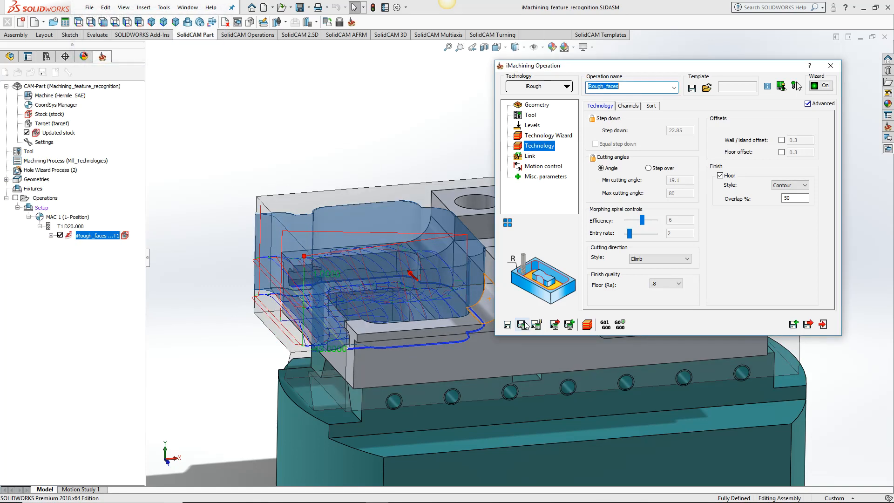
# Step: Hide the iRough_faces toolpath while keeping the updated stock displayed
pyautogui.moveTo(378, 262); pyautogui.dragTo(373, 305, button='middle')
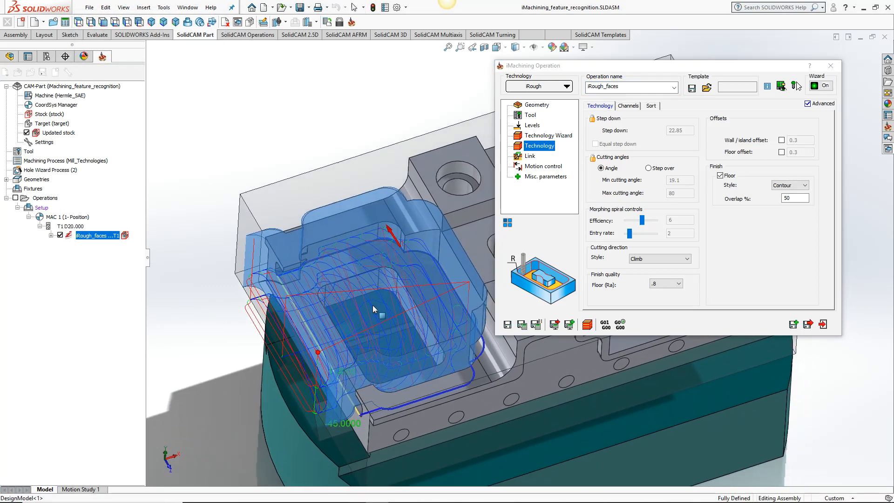
pyautogui.click(61, 236)
pyautogui.click(61, 237)
pyautogui.click(61, 237)
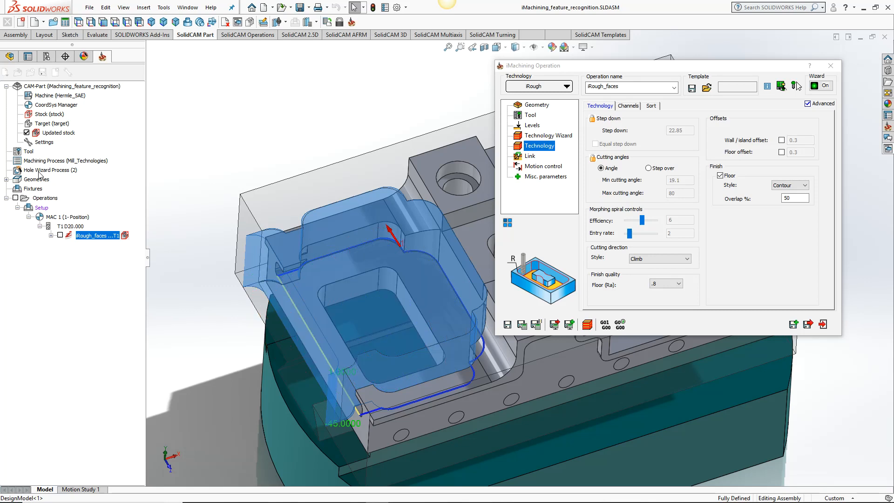
pyautogui.click(26, 133)
pyautogui.click(26, 132)
# Step: Disable the machining volume preview in the operation's geometry settings
pyautogui.click(553, 108)
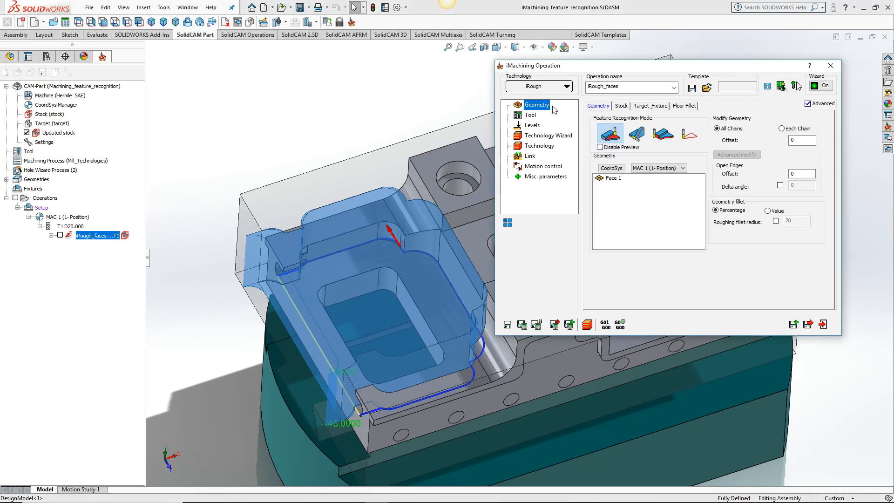
pyautogui.click(611, 148)
pyautogui.moveTo(402, 279); pyautogui.dragTo(410, 256, button='middle')
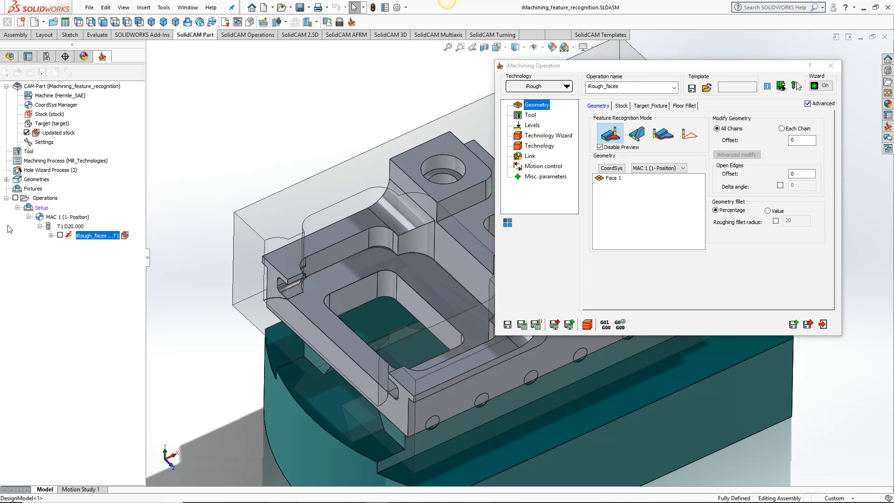
# Step: Exclude the current operation from the updated stock shown for iRough_faces
pyautogui.click(127, 235)
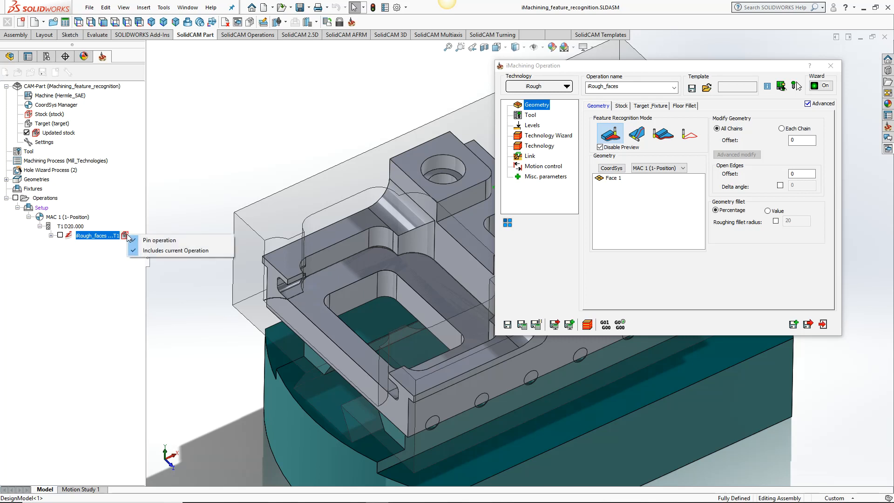
pyautogui.click(188, 251)
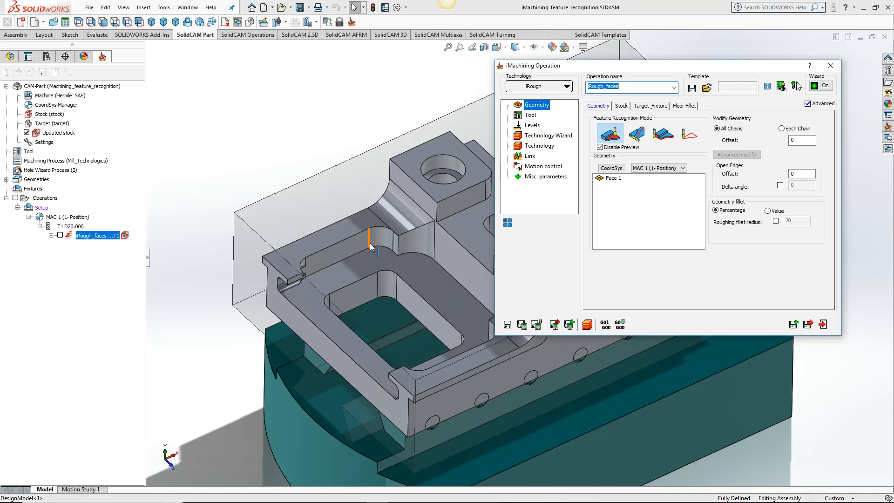
pyautogui.moveTo(285, 298); pyautogui.dragTo(322, 303, button='middle')
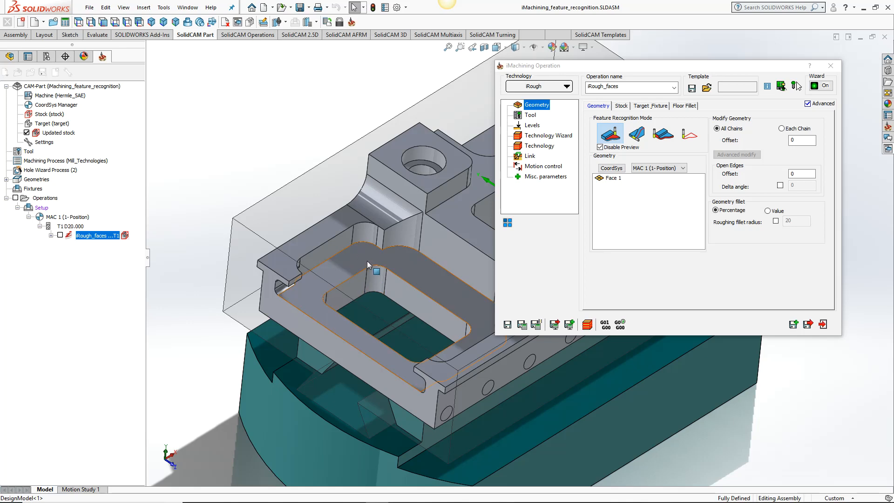
# Step: Exit the iRough_faces operation and hide its displayed toolpath
pyautogui.click(60, 235)
pyautogui.moveTo(261, 410); pyautogui.dragTo(281, 302, button='middle')
pyautogui.scroll(1, 281, 302)
pyautogui.click(821, 327)
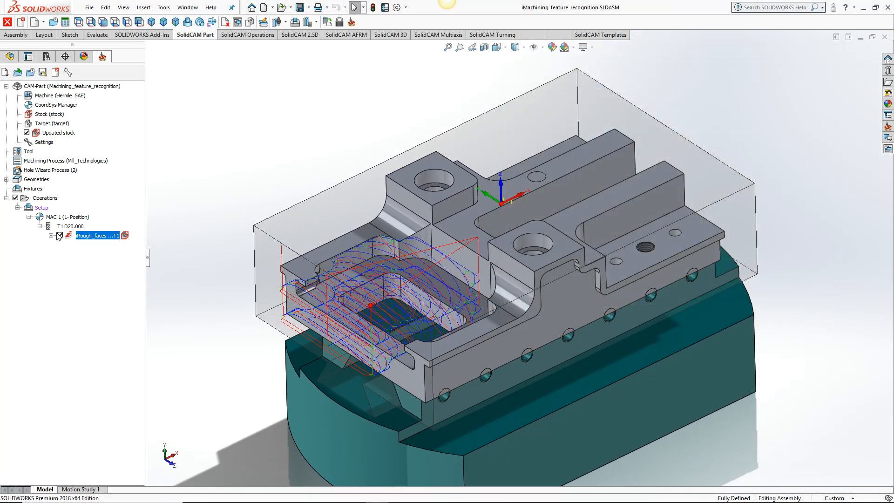
pyautogui.click(59, 236)
# Step: Launch the SolidCAM Simulator for the operations and play the simulation, raising the playback speed to maximum
pyautogui.rightClick(35, 191)
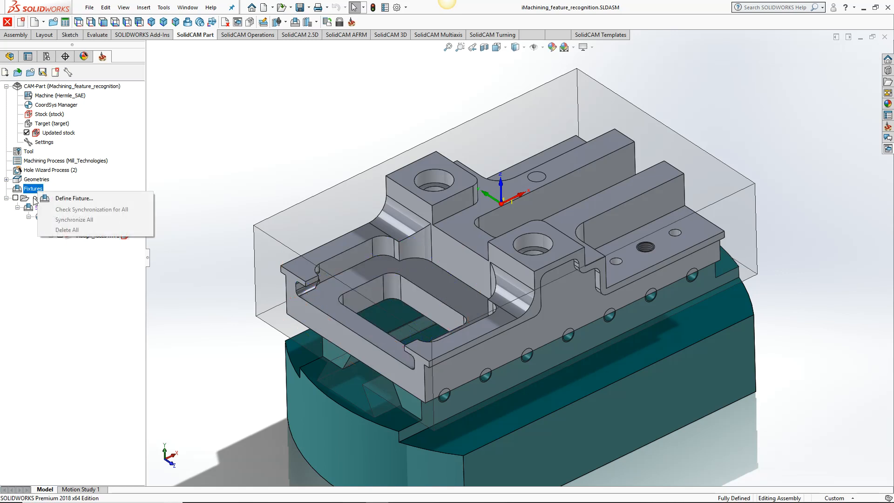
pyautogui.rightClick(34, 199)
pyautogui.click(102, 354)
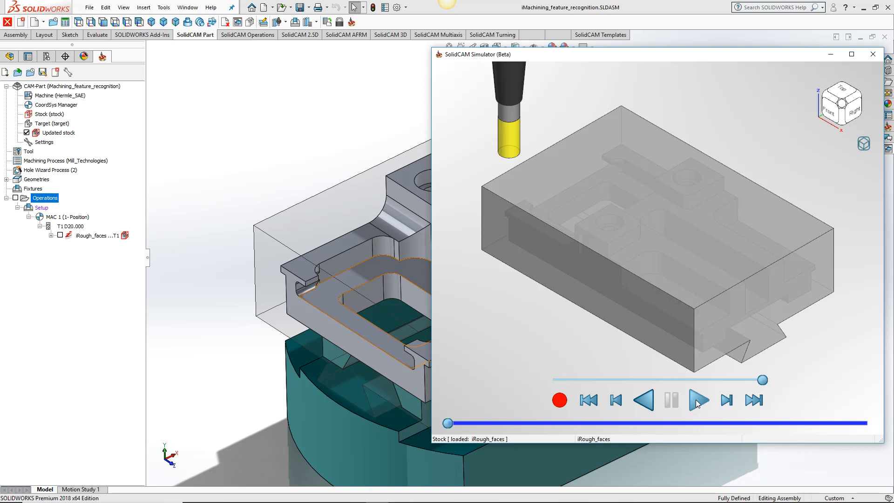
pyautogui.click(702, 379)
pyautogui.click(697, 401)
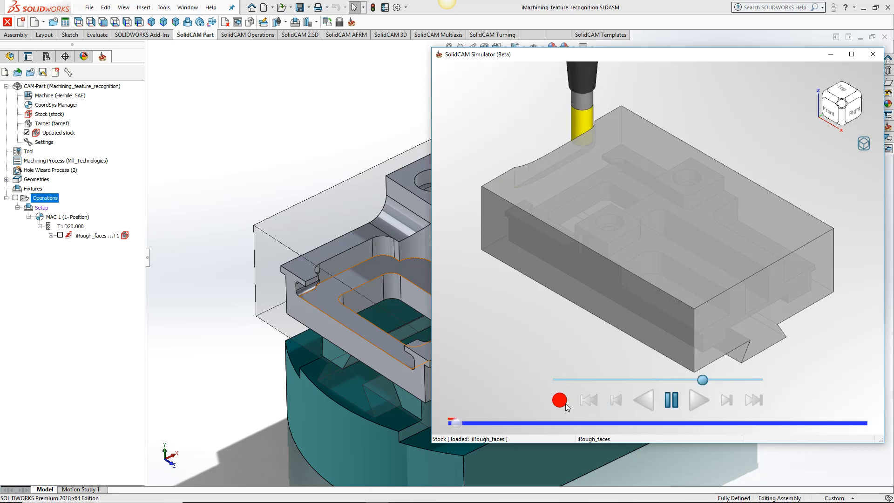
pyautogui.moveTo(703, 379); pyautogui.dragTo(772, 383)
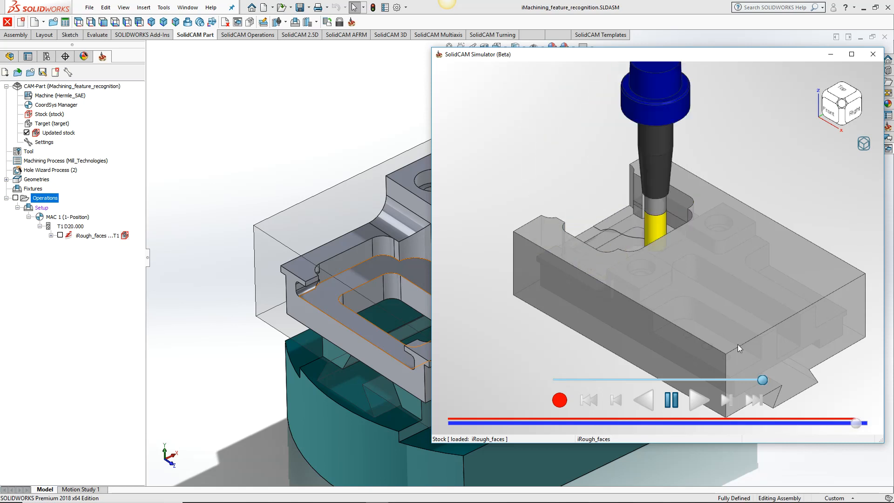
# Step: Examine the machined pocket in the simulator and rewind the simulation to around its midpoint
pyautogui.moveTo(611, 290); pyautogui.dragTo(684, 279, button='middle')
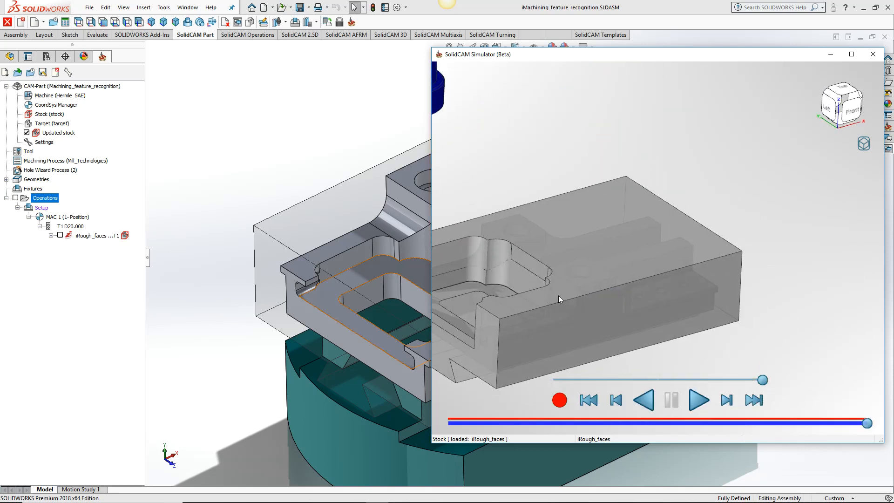
pyautogui.keyDown('ctrl'); pyautogui.moveTo(557, 296); pyautogui.dragTo(658, 276, button='middle'); pyautogui.keyUp('ctrl')
pyautogui.scroll(2, 628, 266)
pyautogui.moveTo(867, 427); pyautogui.dragTo(642, 424)
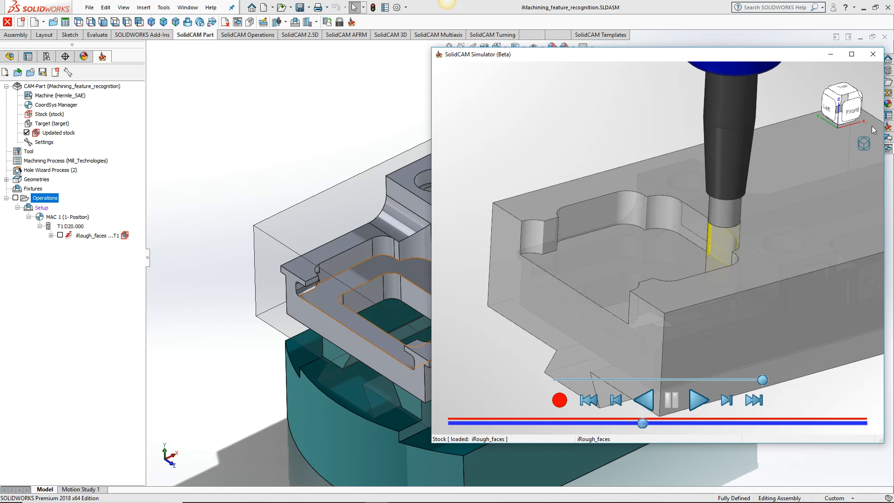
# Step: Show the toolpath in the simulator and advance the simulation close to its end
pyautogui.click(859, 141)
pyautogui.click(831, 164)
pyautogui.moveTo(631, 308); pyautogui.dragTo(644, 261, button='middle')
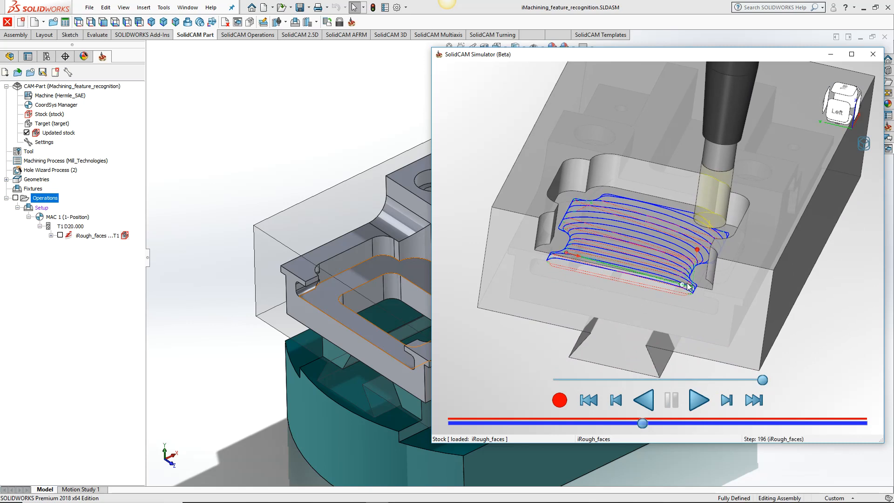
pyautogui.moveTo(647, 425); pyautogui.dragTo(808, 415)
# Step: Hide the toolpath in the simulator, view the machined pocket from another angle and exit the simulator
pyautogui.click(864, 143)
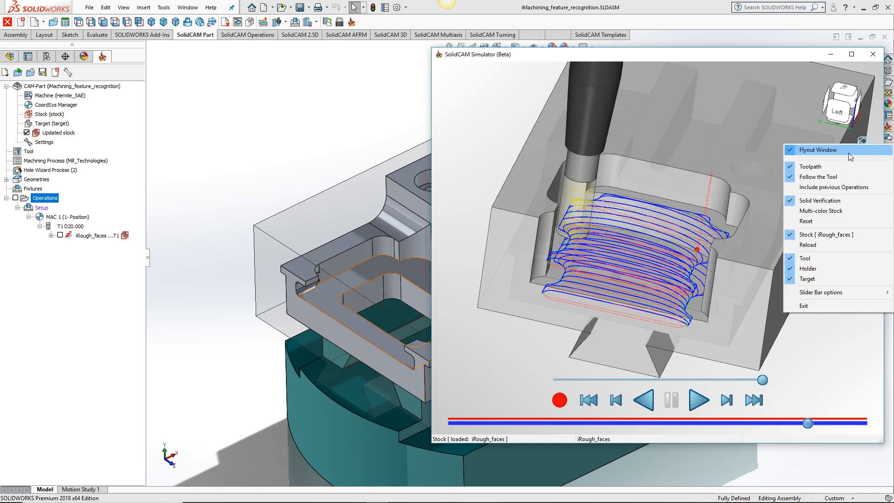
pyautogui.click(842, 168)
pyautogui.moveTo(577, 287); pyautogui.dragTo(554, 291, button='middle')
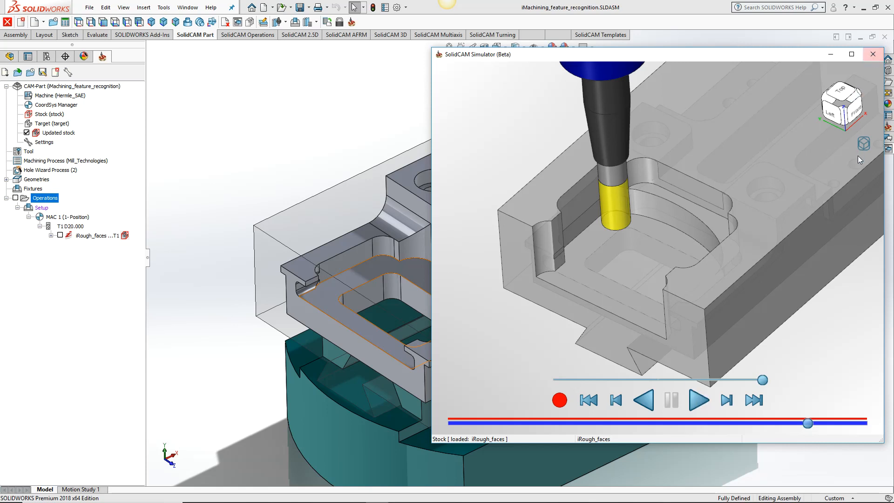
pyautogui.click(864, 144)
pyautogui.click(841, 305)
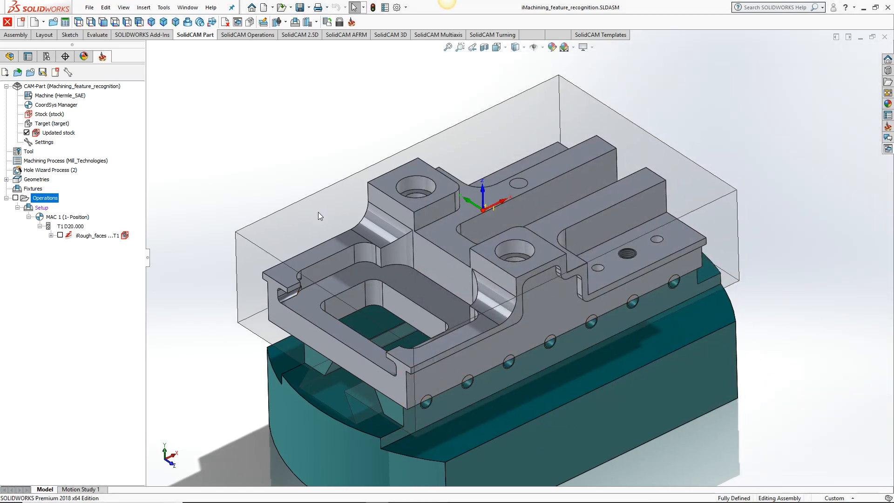
# Step: Show the updated stock of iRough_faces and add a new iMachining operation after it with the Multi-tool technology
pyautogui.click(128, 237)
pyautogui.click(136, 250)
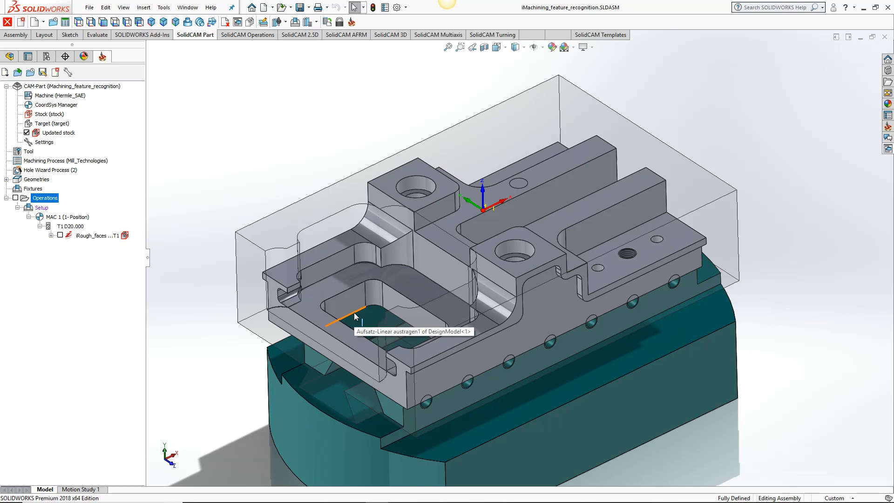
pyautogui.rightClick(95, 239)
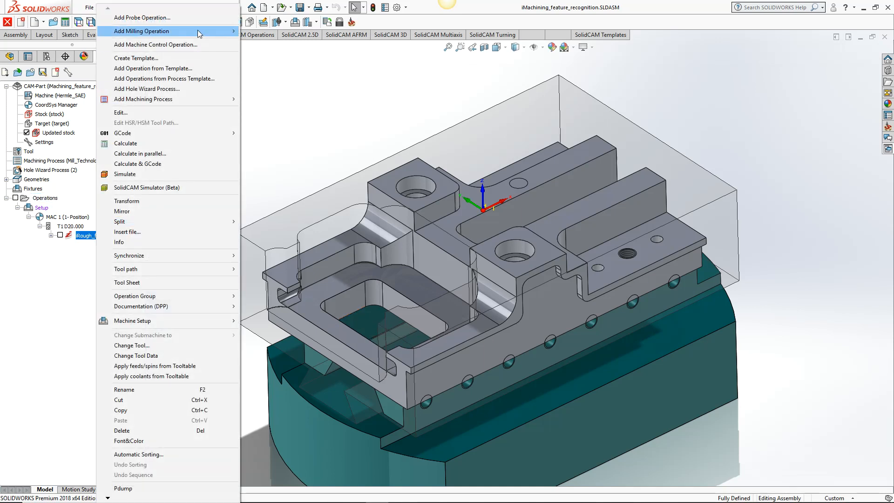
pyautogui.click(254, 31)
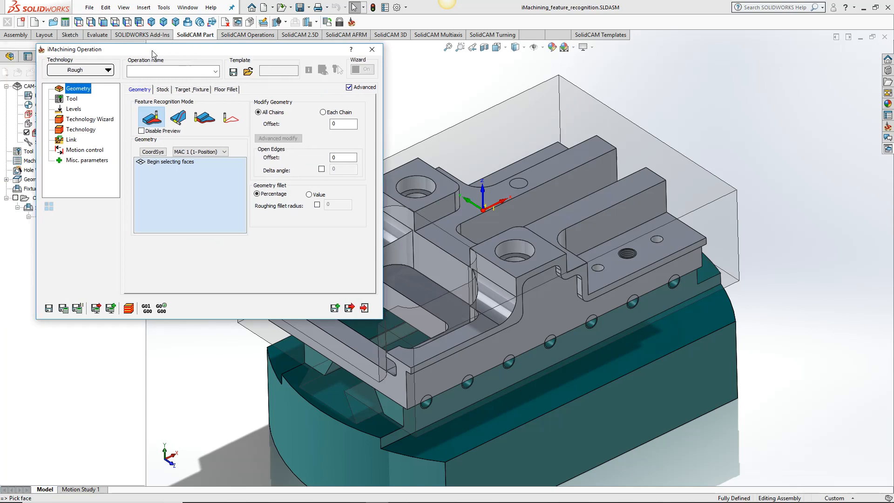
pyautogui.click(558, 98)
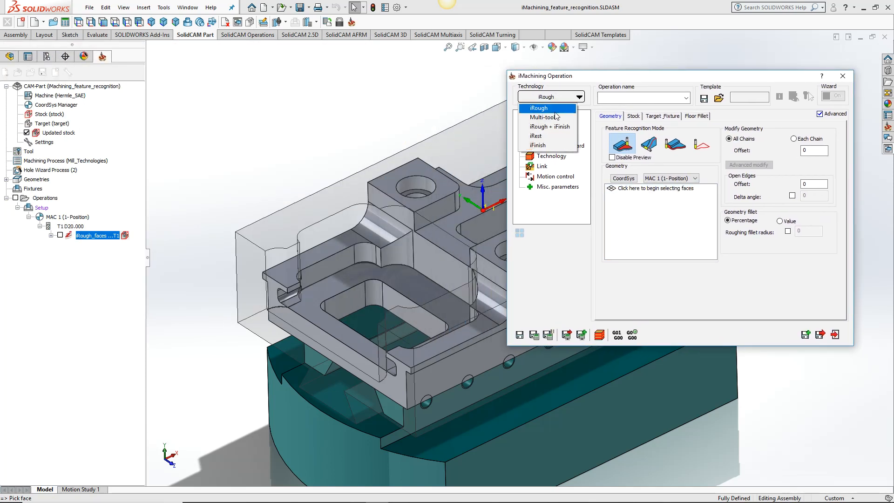
pyautogui.click(556, 122)
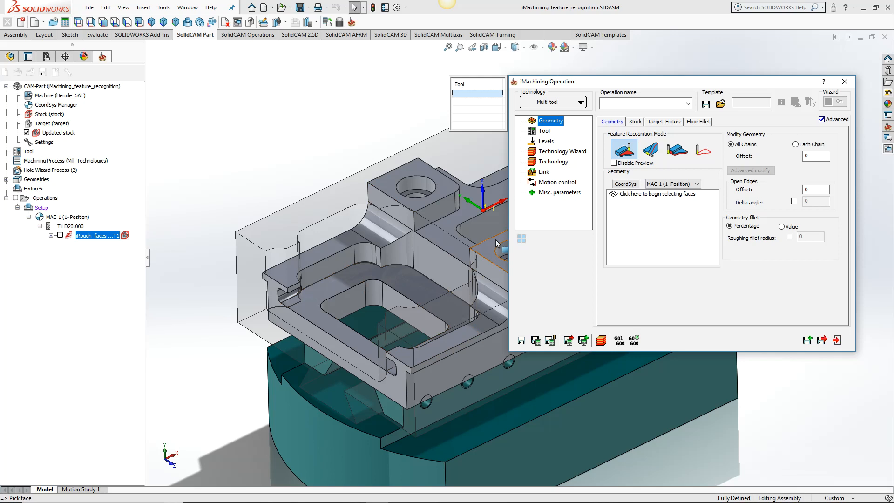
# Step: Switch the feature recognition to chain selection and define a new geometry from the lower edge loop of the inner through pocket
pyautogui.click(656, 151)
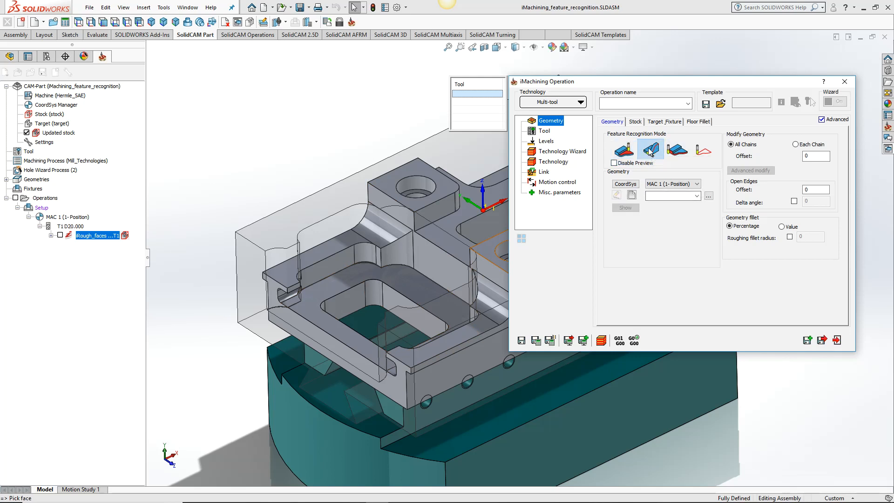
pyautogui.click(632, 196)
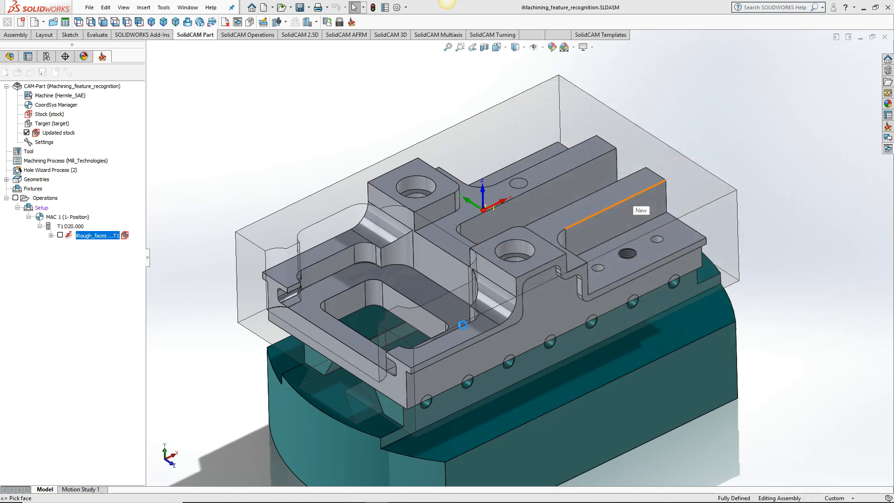
pyautogui.click(437, 343)
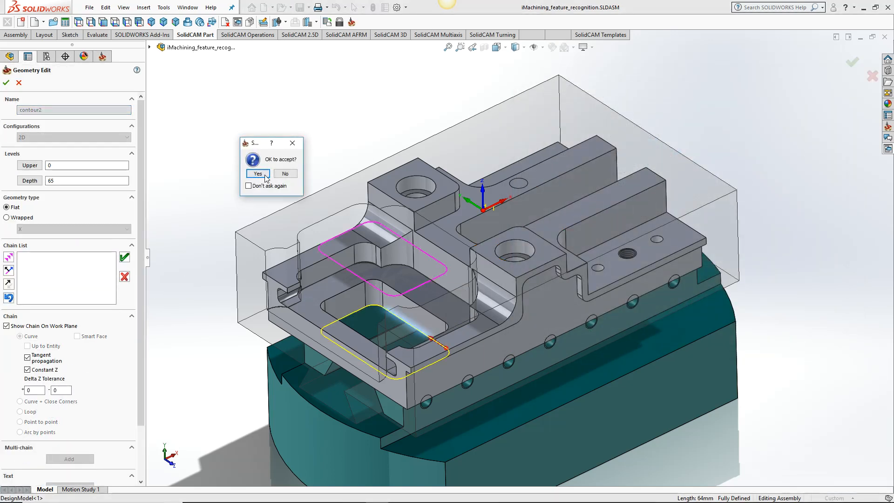
pyautogui.click(266, 177)
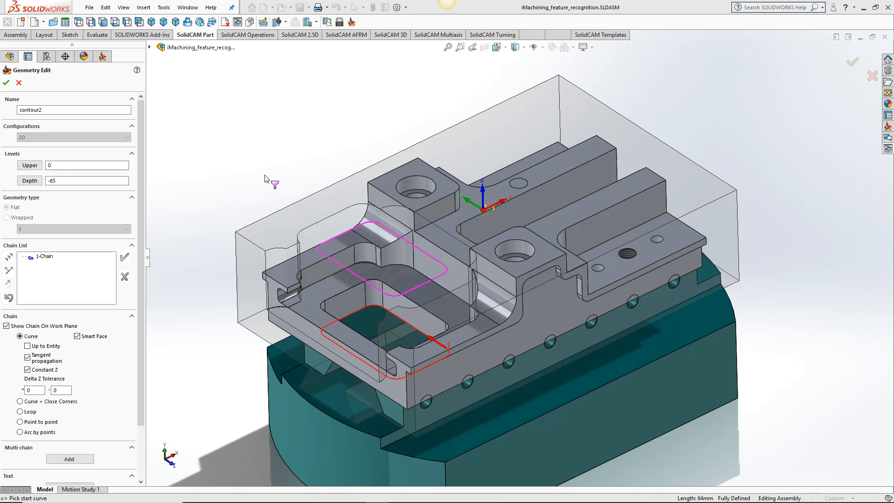
pyautogui.click(6, 82)
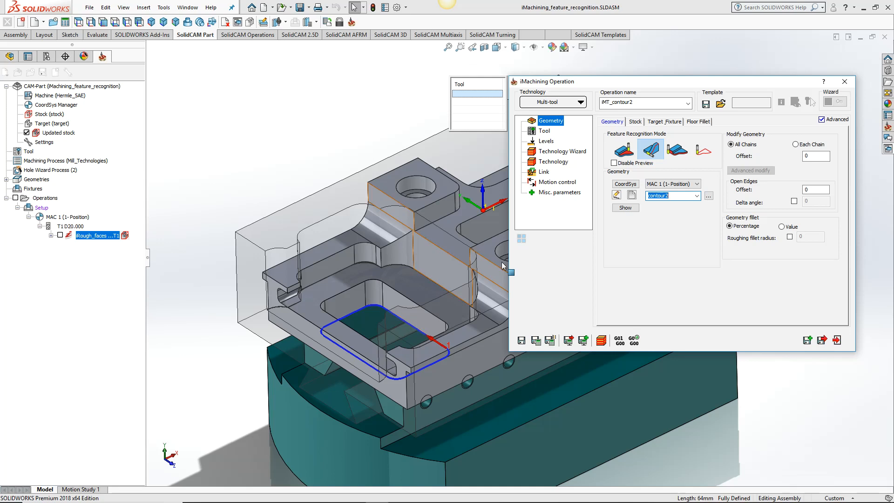
# Step: Assign tool 1, the 20 mm stub end mill, as the first tool of the multi-tool operation
pyautogui.click(544, 131)
pyautogui.click(624, 148)
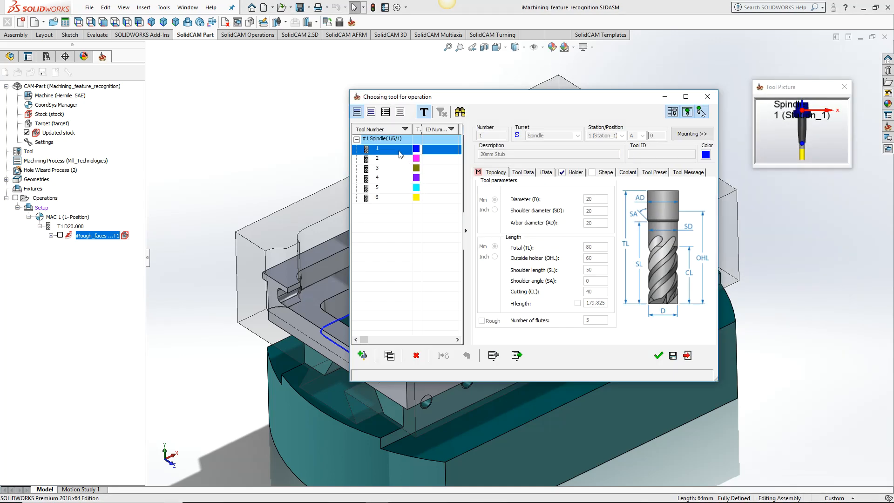
pyautogui.doubleClick(398, 150)
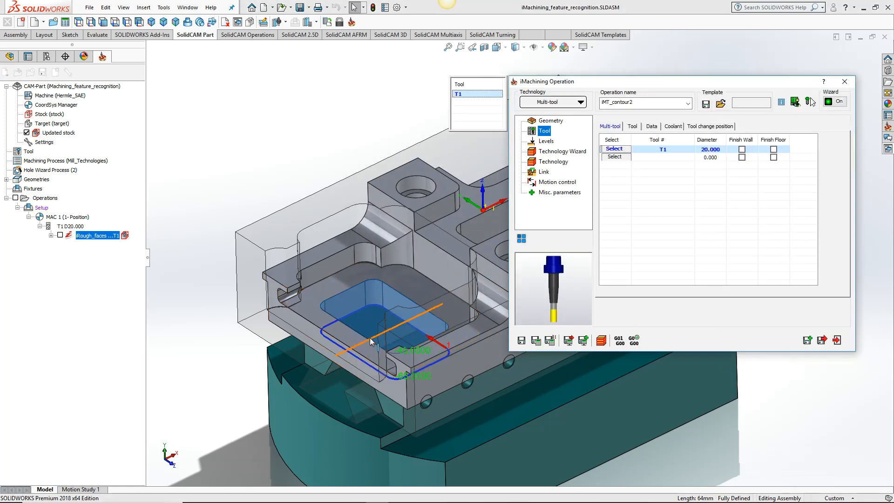
# Step: Set the pocket depth to 22 in the operation's milling levels and check the lower level against the pocket floor
pyautogui.click(554, 162)
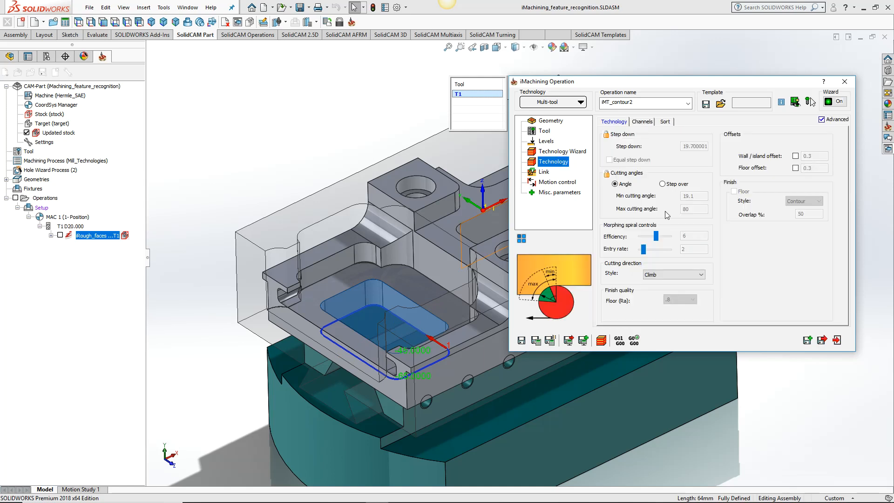
pyautogui.click(546, 141)
pyautogui.doubleClick(675, 241)
pyautogui.write('20')
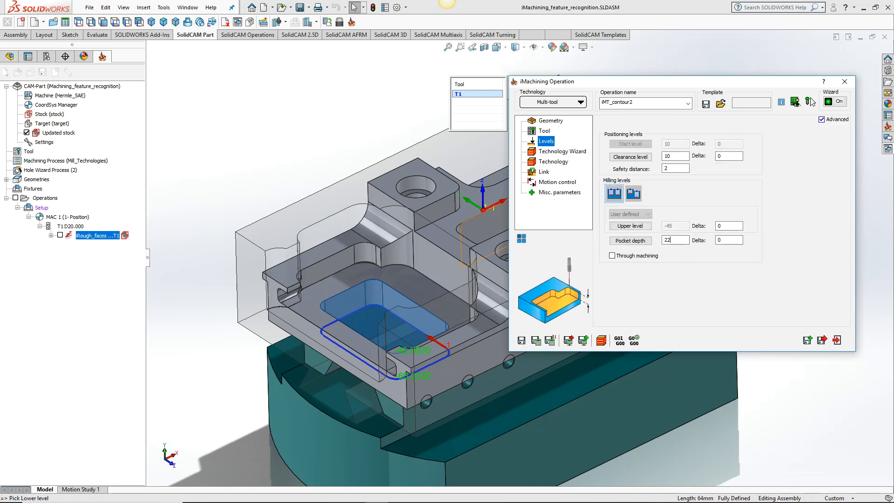
pyautogui.scroll(-5, 284, 335)
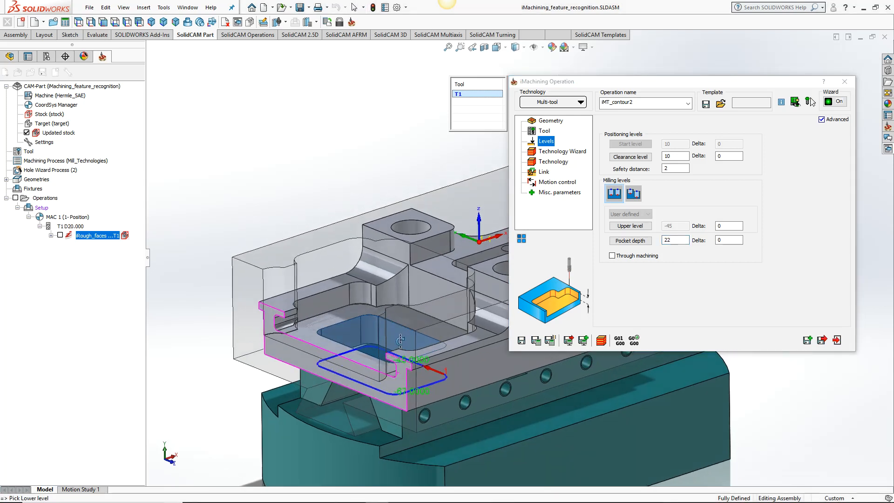
pyautogui.scroll(-2, 410, 335)
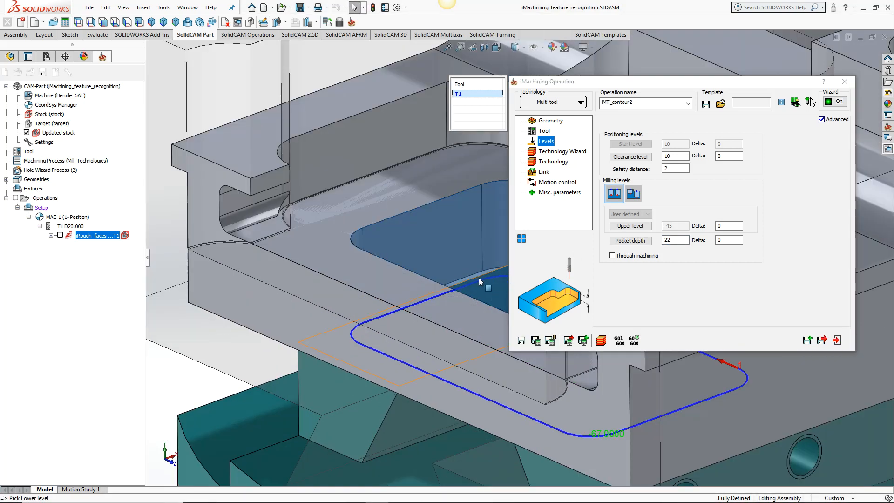
pyautogui.scroll(2, 478, 284)
pyautogui.scroll(3, 478, 284)
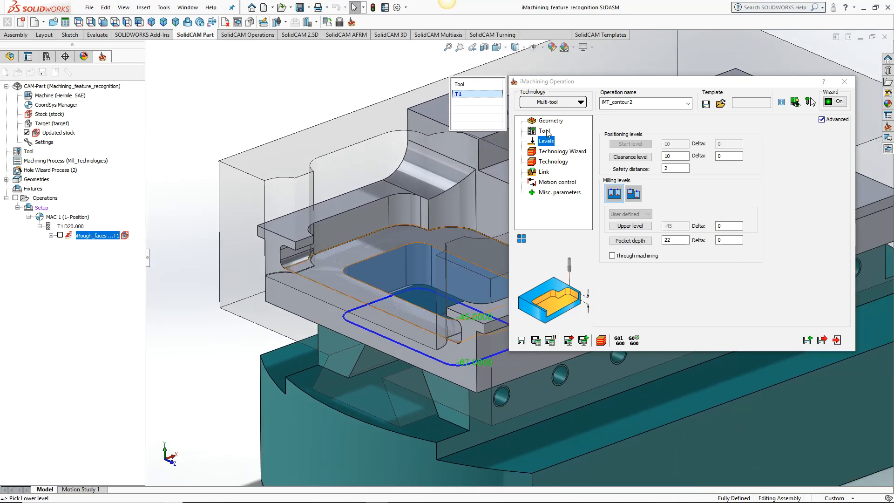
# Step: Add tool 3, the 10 mm end mill, as the second tool of the multi-tool operation
pyautogui.click(545, 131)
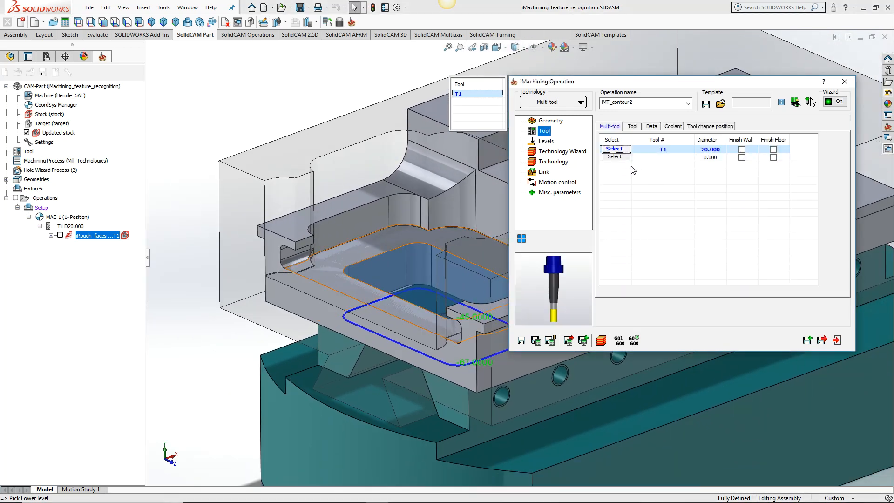
pyautogui.click(620, 160)
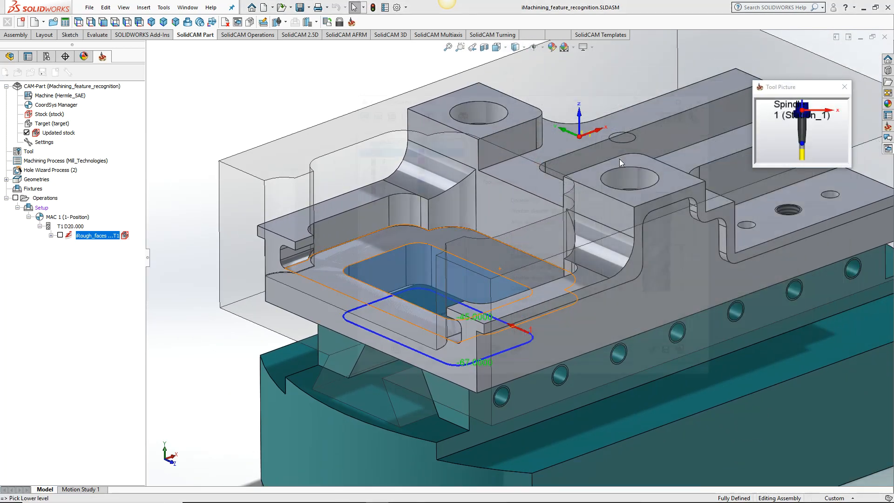
pyautogui.click(381, 169)
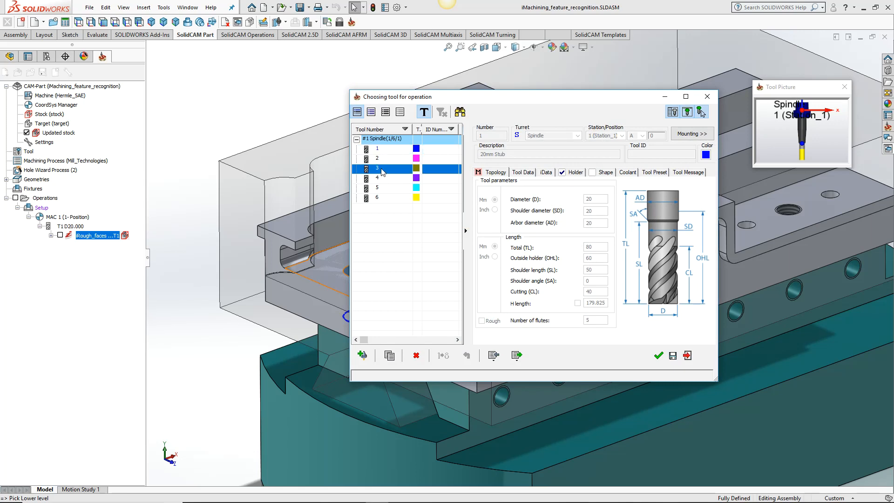
pyautogui.moveTo(441, 101); pyautogui.dragTo(593, 138)
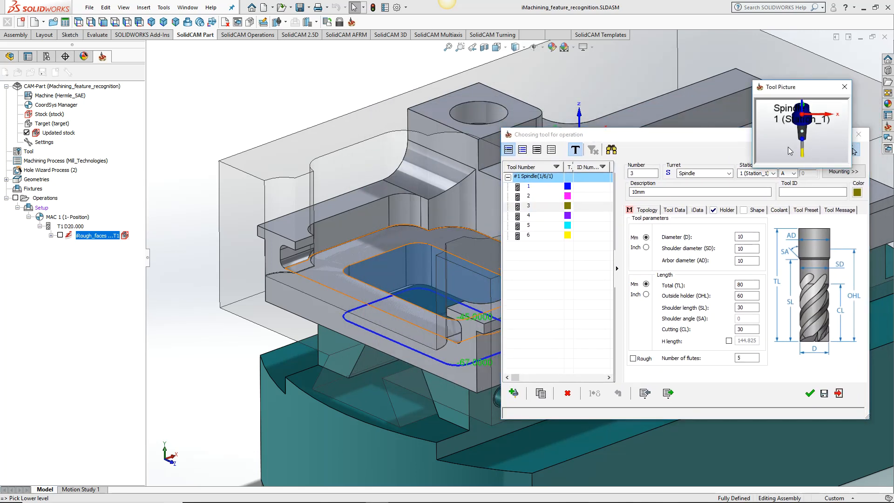
pyautogui.click(811, 394)
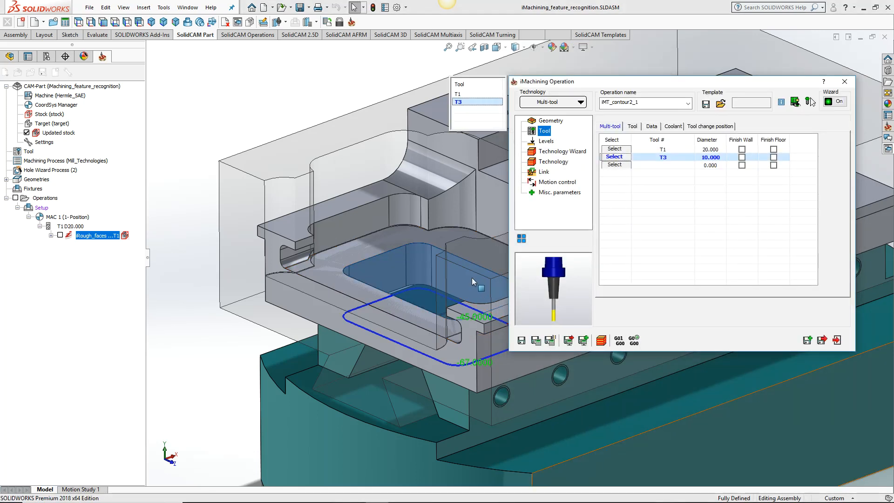
# Step: Enable wall finishing for tool T3, and save and calculate the multi-tool operation
pyautogui.click(742, 158)
pyautogui.click(742, 165)
pyautogui.click(535, 342)
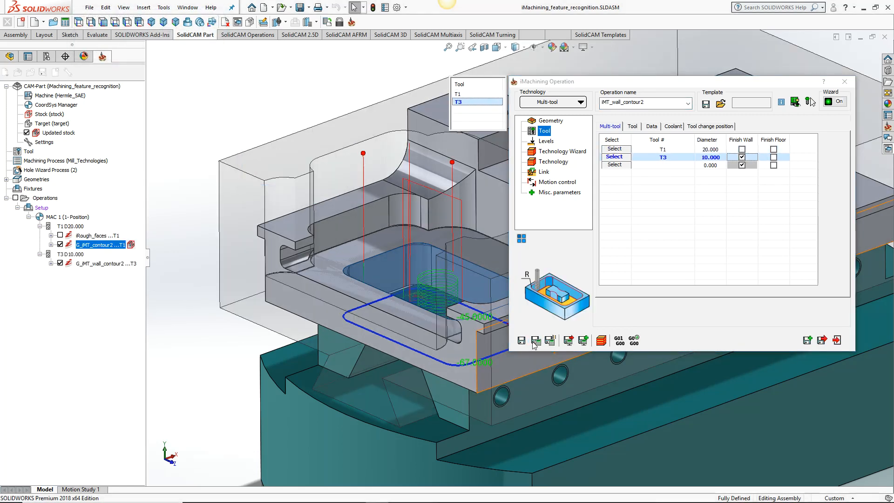
# Step: Disable the geometry preview so the calculated toolpaths in the pocket can be inspected up close
pyautogui.keyDown('ctrl'); pyautogui.moveTo(461, 268); pyautogui.dragTo(405, 348, button='middle'); pyautogui.keyUp('ctrl')
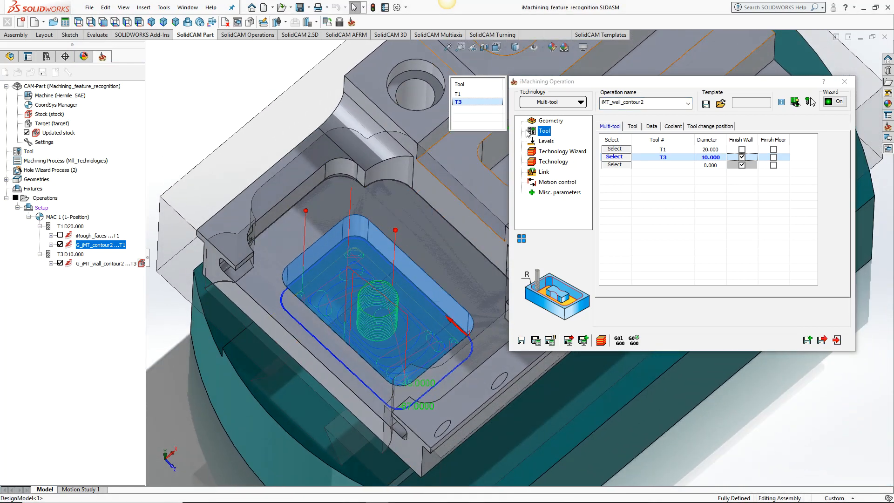
pyautogui.click(544, 122)
pyautogui.click(614, 163)
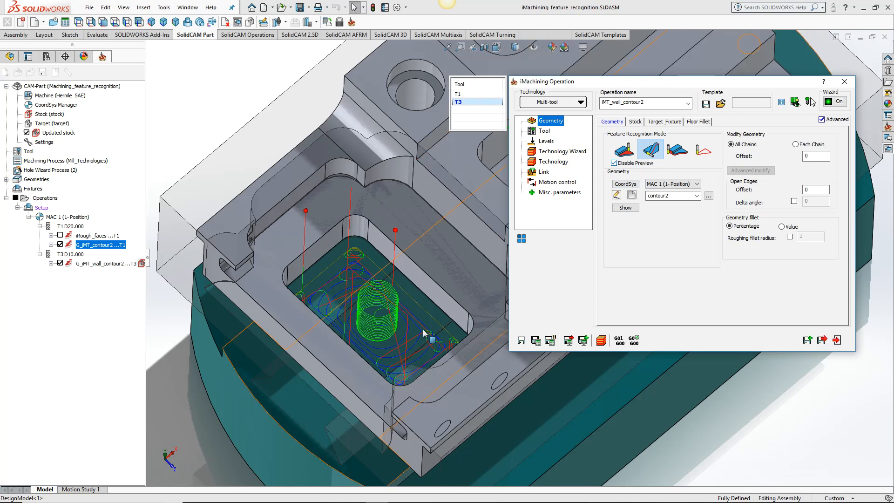
pyautogui.scroll(5, 383, 295)
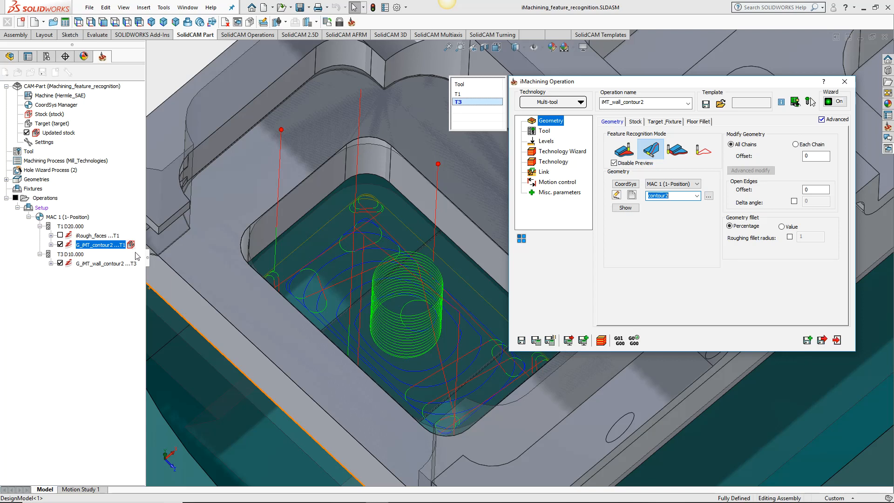
# Step: Show the G_iMT_contour2 roughing and G_iMT_wall_contour2 finishing toolpaths one at a time and examine each in the pocket
pyautogui.click(60, 264)
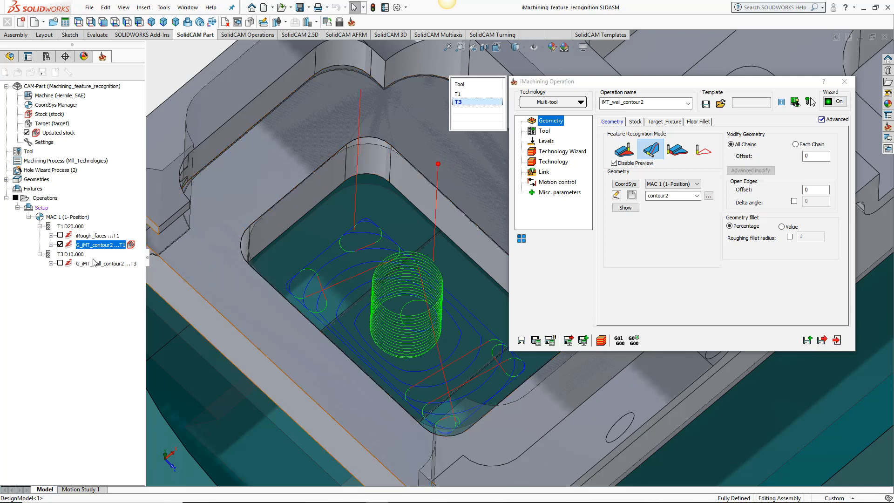
pyautogui.click(60, 244)
pyautogui.click(60, 263)
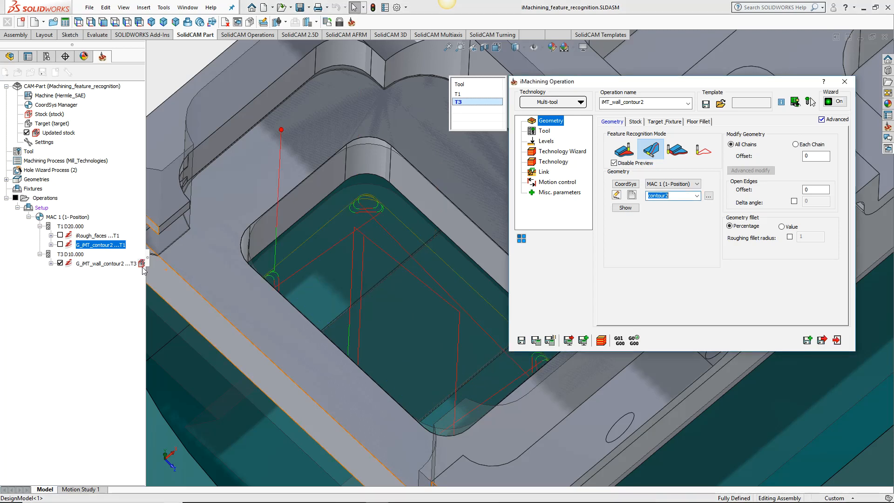
pyautogui.keyDown('ctrl'); pyautogui.moveTo(390, 198); pyautogui.dragTo(389, 232, button='middle'); pyautogui.keyUp('ctrl')
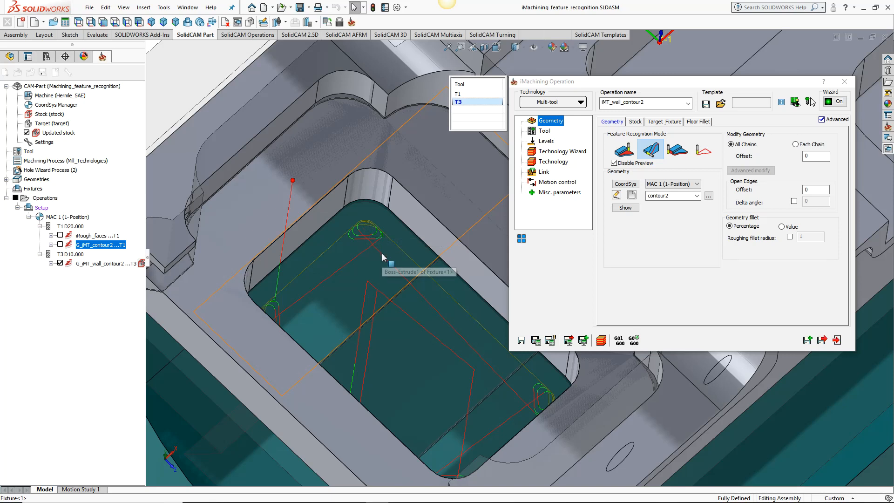
pyautogui.scroll(3, 382, 253)
pyautogui.keyDown('ctrl'); pyautogui.moveTo(426, 293); pyautogui.dragTo(405, 242, button='middle'); pyautogui.keyUp('ctrl')
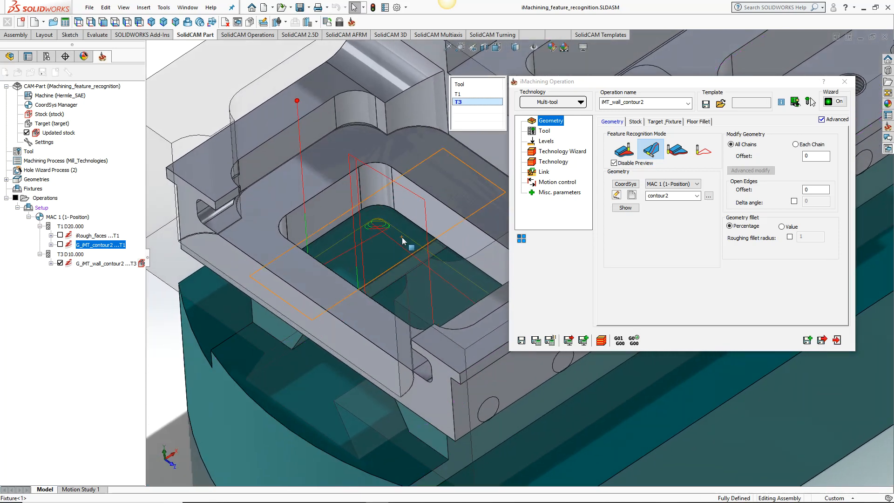
pyautogui.scroll(3, 404, 242)
pyautogui.keyDown('ctrl'); pyautogui.moveTo(382, 275); pyautogui.dragTo(407, 293, button='middle'); pyautogui.keyUp('ctrl')
# Step: Exit the multi-tool iMachining operation and hide the wall finishing toolpath
pyautogui.click(838, 340)
pyautogui.click(61, 262)
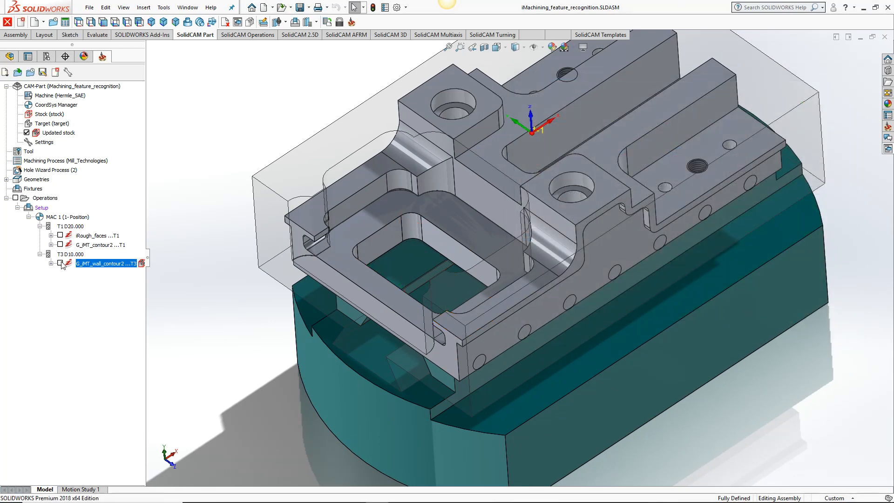
pyautogui.click(95, 247)
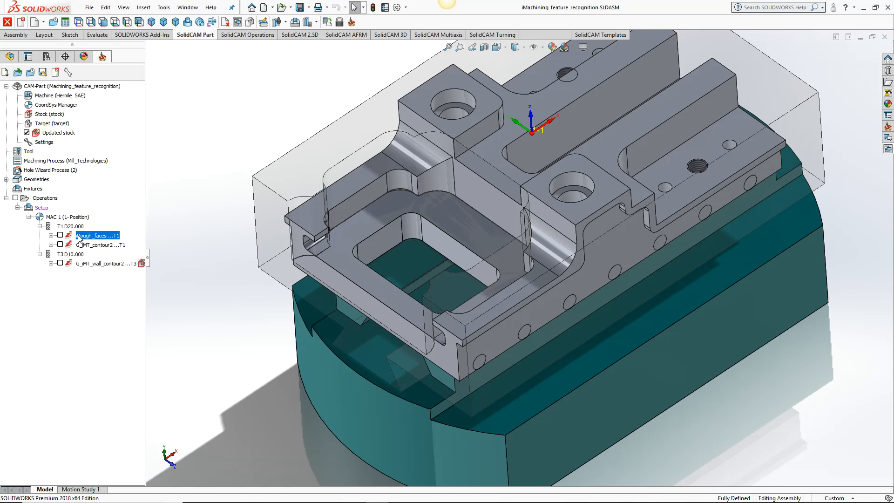
# Step: Move the iRough_faces operation below G_iMT_wall_contour2 and open G_iMT_contour2 for editing
pyautogui.keyDown('ctrl'); pyautogui.click(86, 264); pyautogui.keyUp('ctrl')
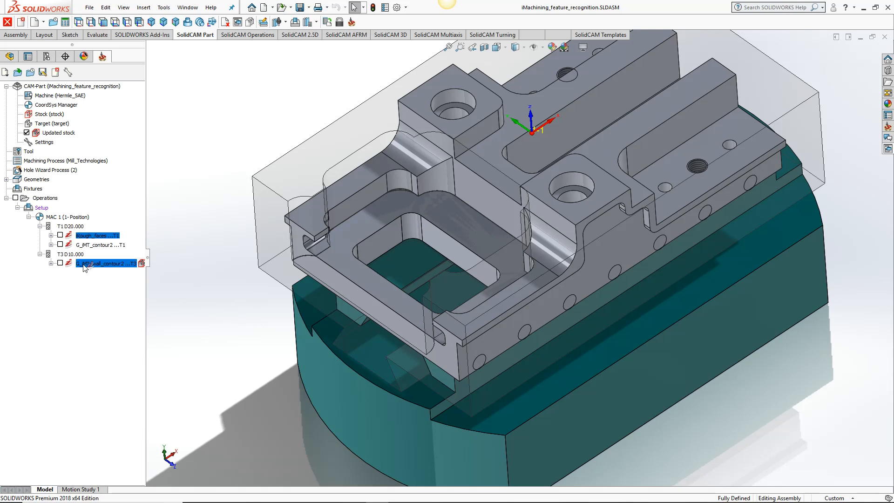
pyautogui.moveTo(83, 265); pyautogui.dragTo(83, 265)
pyautogui.click(93, 237)
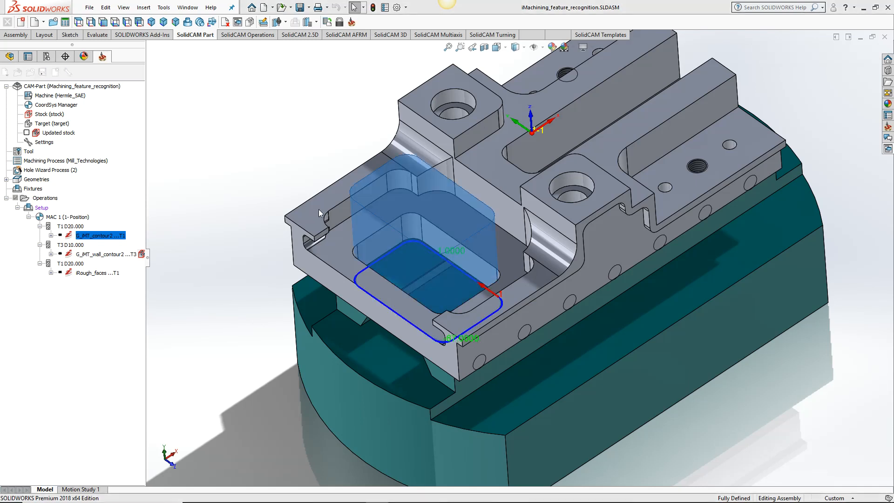
# Step: Move the updated stock marker up to Operations, examine the updated stock around the pocket, and exit the G_iMT_contour2 operation
pyautogui.moveTo(465, 289); pyautogui.dragTo(487, 251, button='middle')
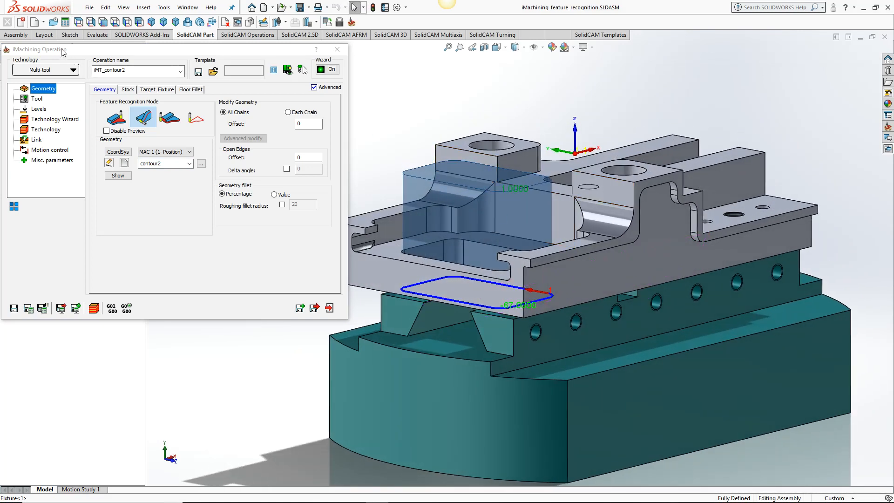
pyautogui.doubleClick(63, 52)
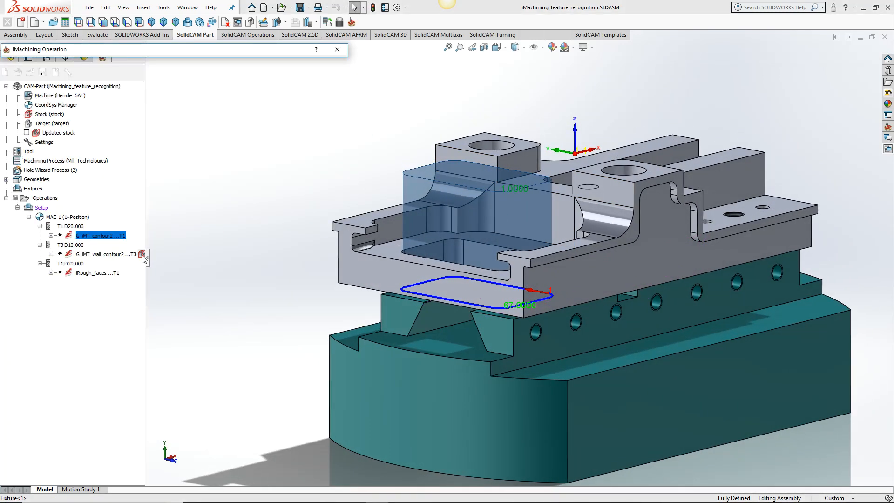
pyautogui.click(138, 242)
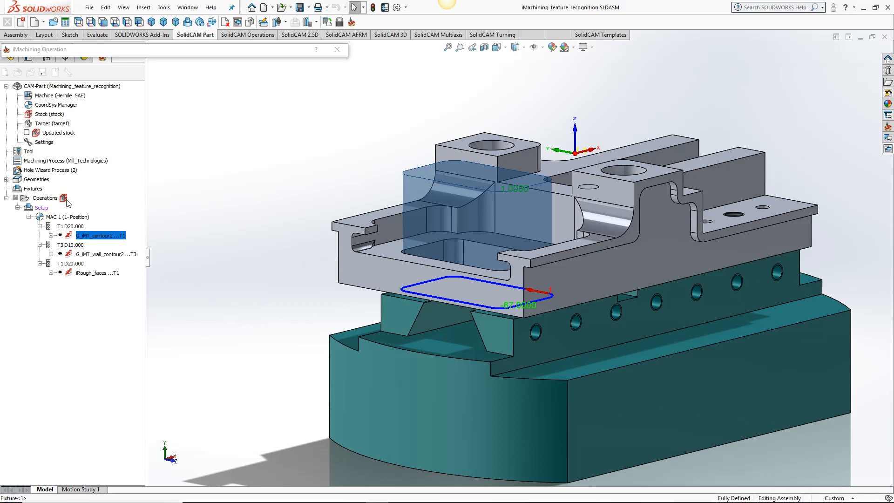
pyautogui.click(26, 133)
pyautogui.moveTo(469, 194)
pyautogui.mouseDown(button='middle')
pyautogui.moveTo(478, 147)
pyautogui.moveTo(469, 197)
pyautogui.mouseUp(button='middle')
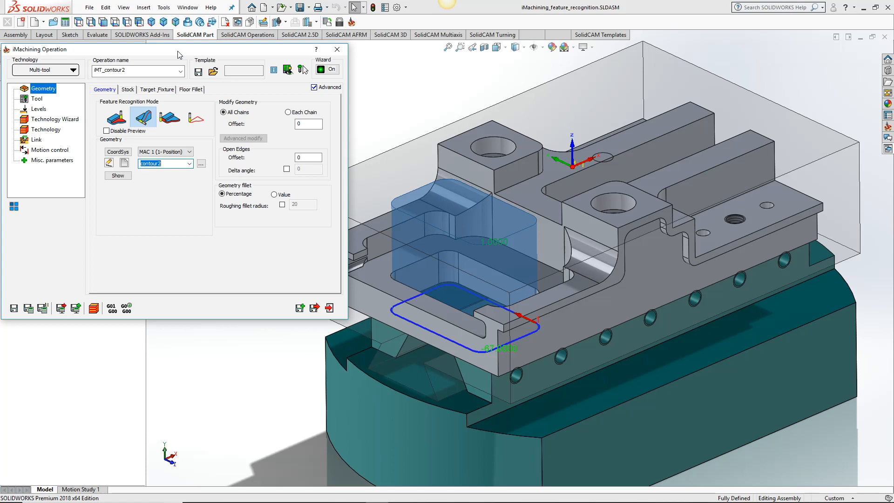
pyautogui.click(344, 54)
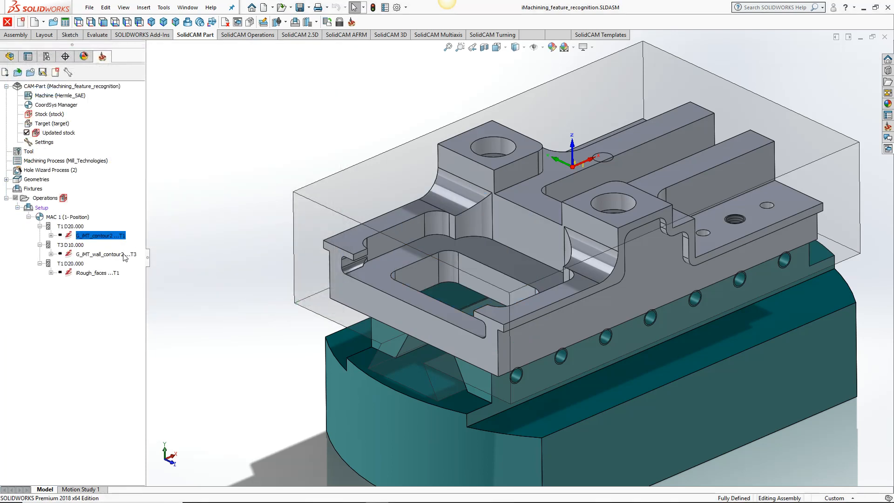
# Step: Move G_iMT_contour2 and G_iMT_wall_contour2 back below iRough_faces, and calculate all three operations
pyautogui.keyDown('ctrl'); pyautogui.click(82, 254); pyautogui.keyUp('ctrl')
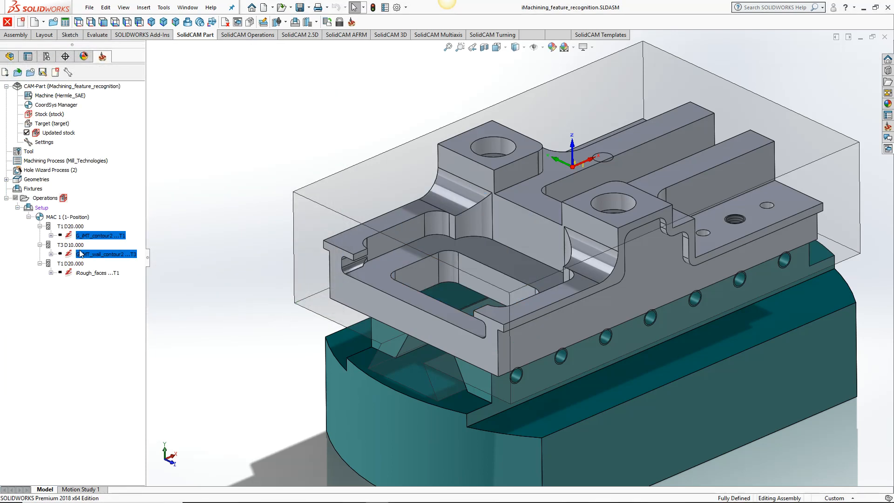
pyautogui.moveTo(71, 237); pyautogui.dragTo(77, 275)
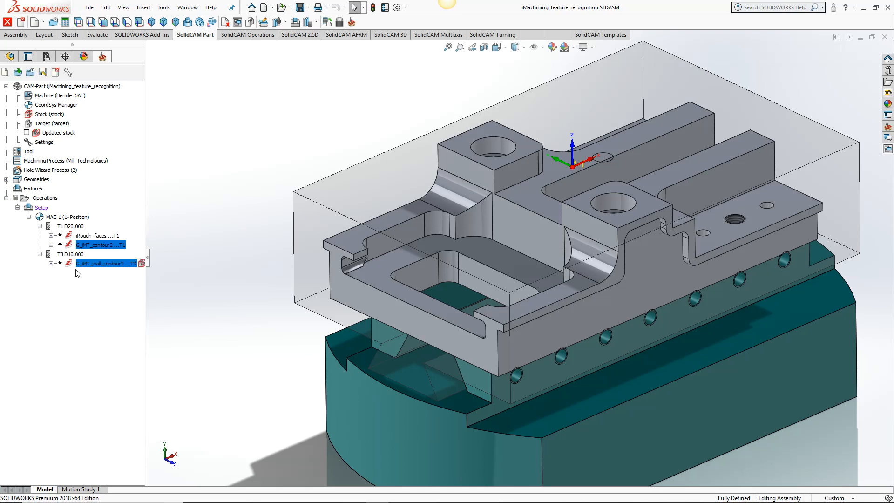
pyautogui.click(85, 236)
pyautogui.keyDown('shift'); pyautogui.click(88, 264); pyautogui.keyUp('shift')
pyautogui.rightClick(88, 264)
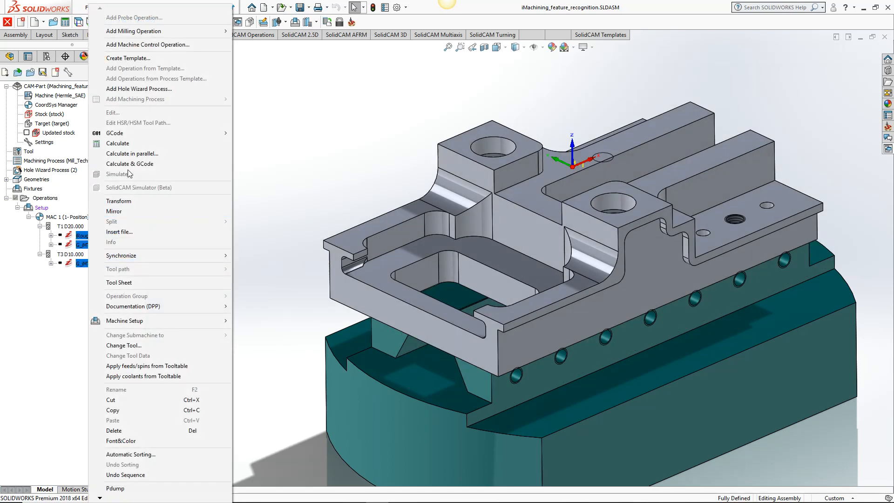
pyautogui.click(133, 143)
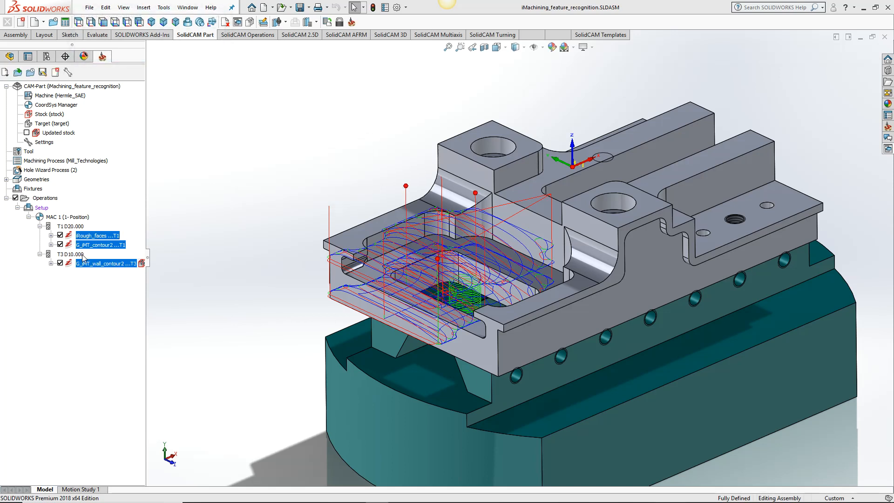
# Step: Hide all toolpaths and examine the updated stock remaining after G_iMT_wall_contour2
pyautogui.click(60, 235)
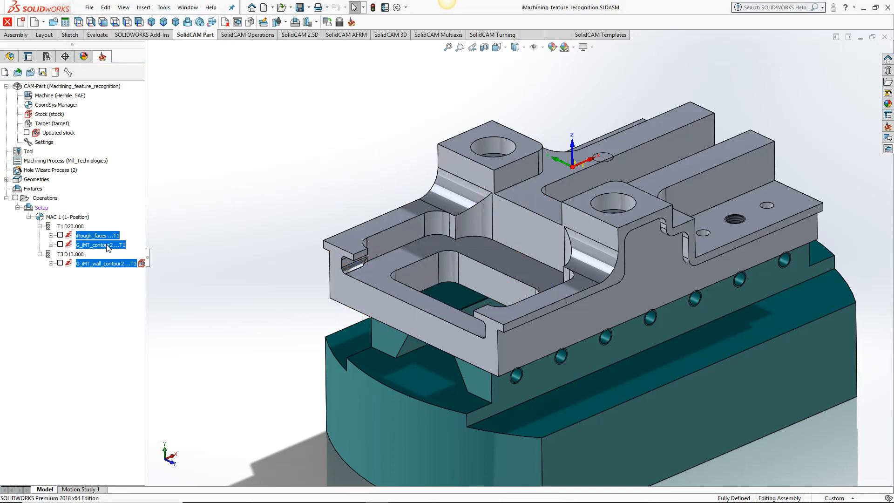
pyautogui.click(112, 265)
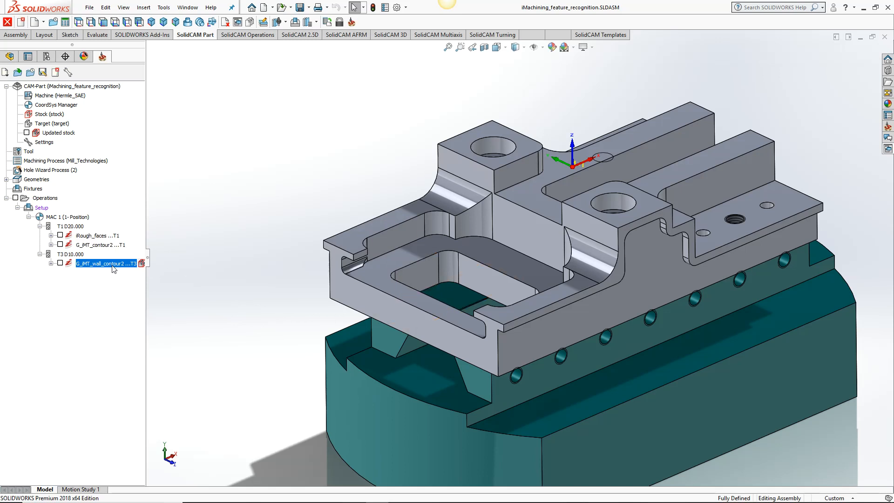
pyautogui.click(27, 132)
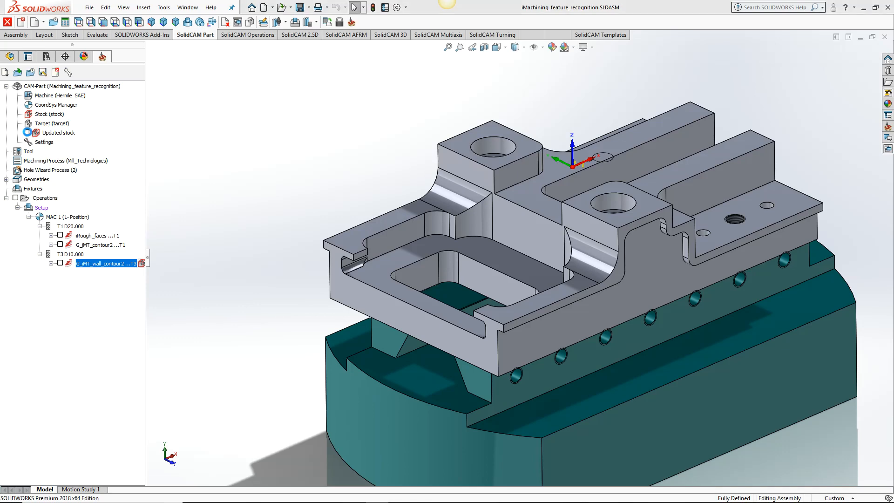
pyautogui.moveTo(322, 168); pyautogui.dragTo(424, 233, button='middle')
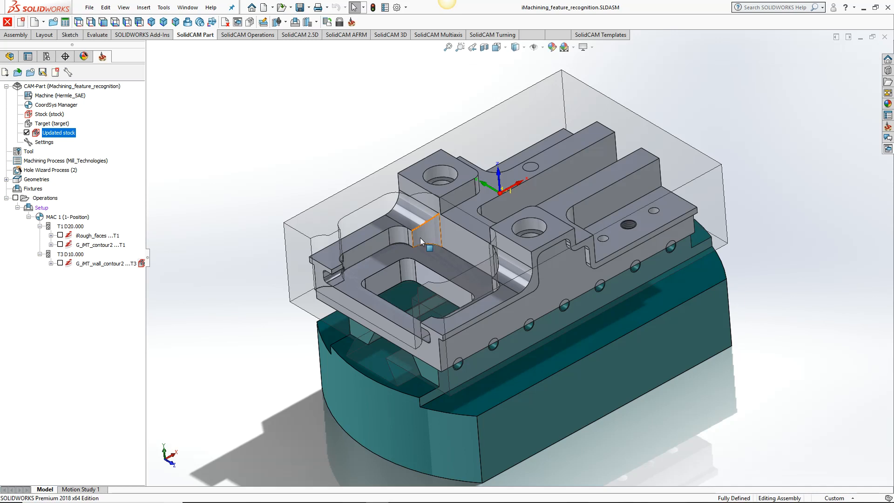
pyautogui.moveTo(442, 231); pyautogui.dragTo(505, 263, button='middle')
# Step: Add an iMachining rough operation after G_iMT_wall_contour2 using the outside-shape feature recognition mode
pyautogui.rightClick(111, 263)
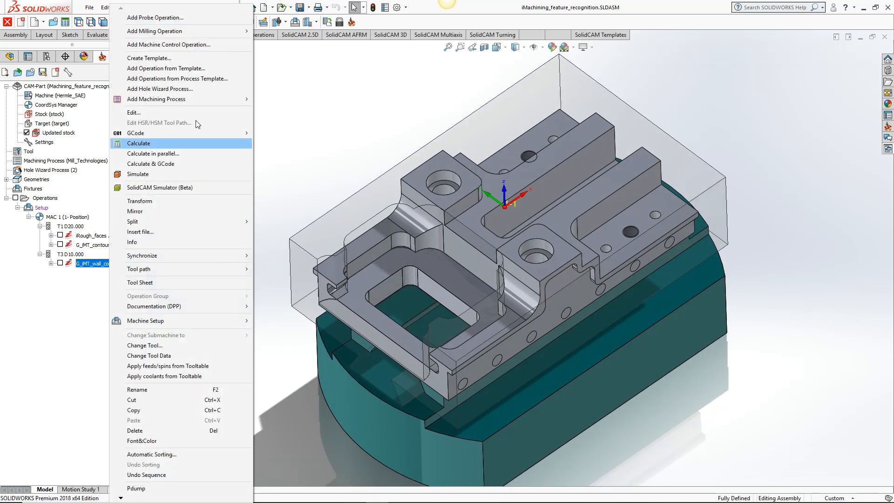
pyautogui.moveTo(201, 31)
pyautogui.click(362, 281)
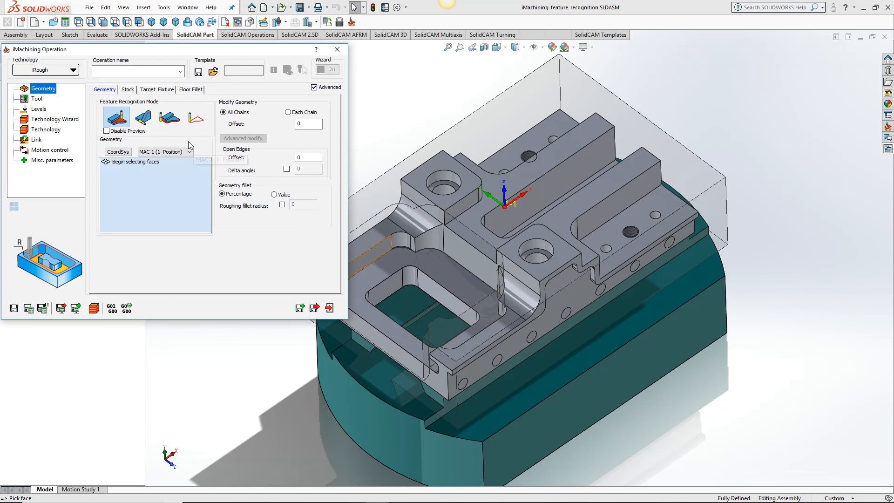
pyautogui.click(170, 119)
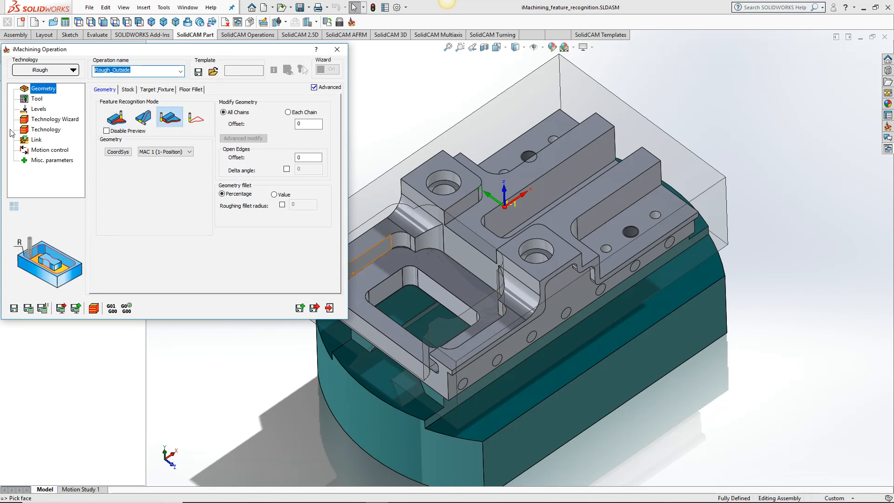
# Step: Set the pocket depth of the Rough_Outside operation to 67
pyautogui.click(37, 100)
pyautogui.click(38, 108)
pyautogui.click(168, 206)
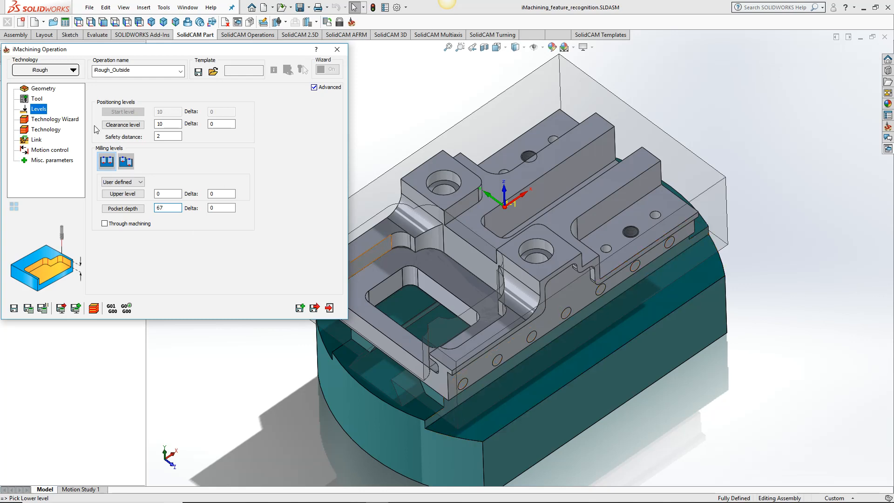
# Step: Assign tool 5, the 20mm Long Flute end mill, to the Rough_Outside operation, and save and calculate it
pyautogui.click(37, 98)
pyautogui.click(148, 228)
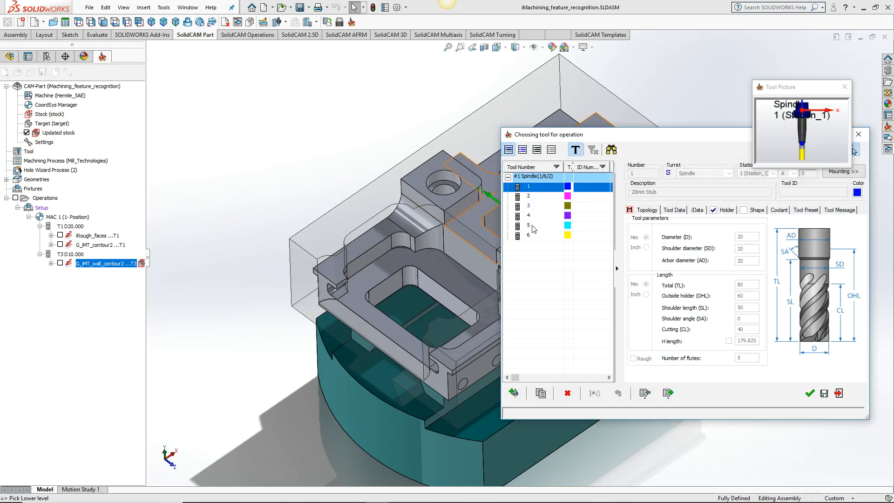
pyautogui.click(532, 226)
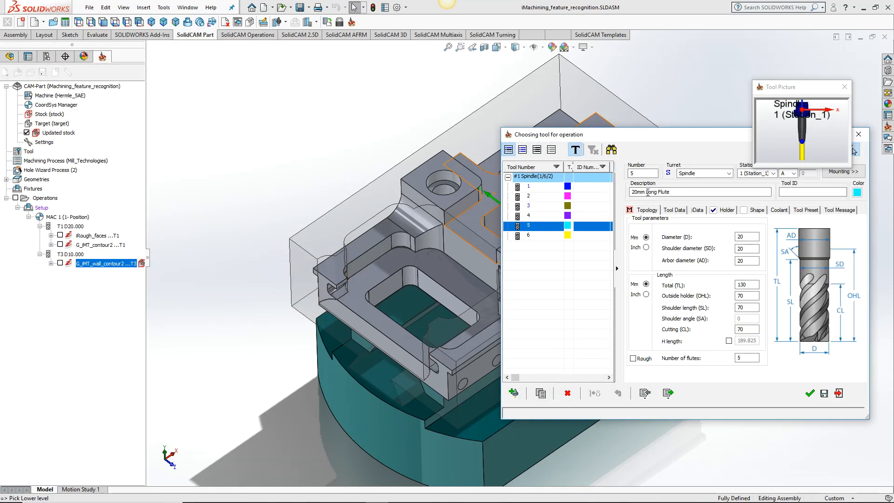
pyautogui.click(783, 130)
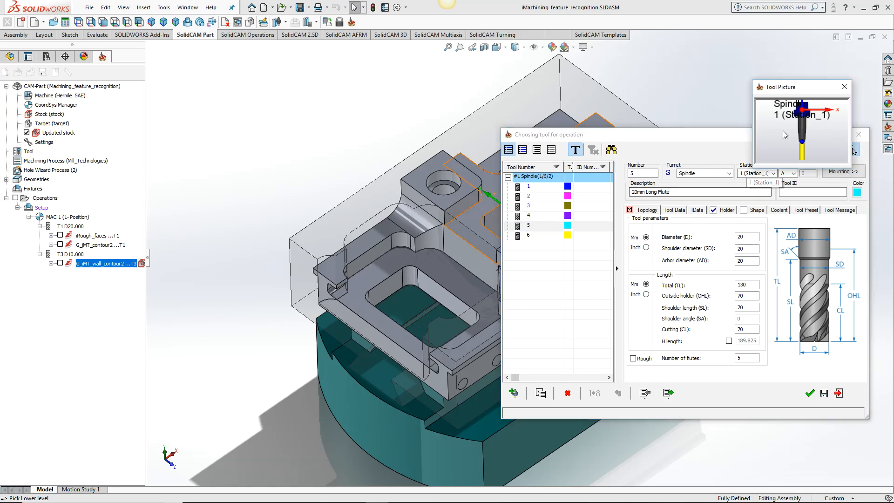
pyautogui.click(810, 392)
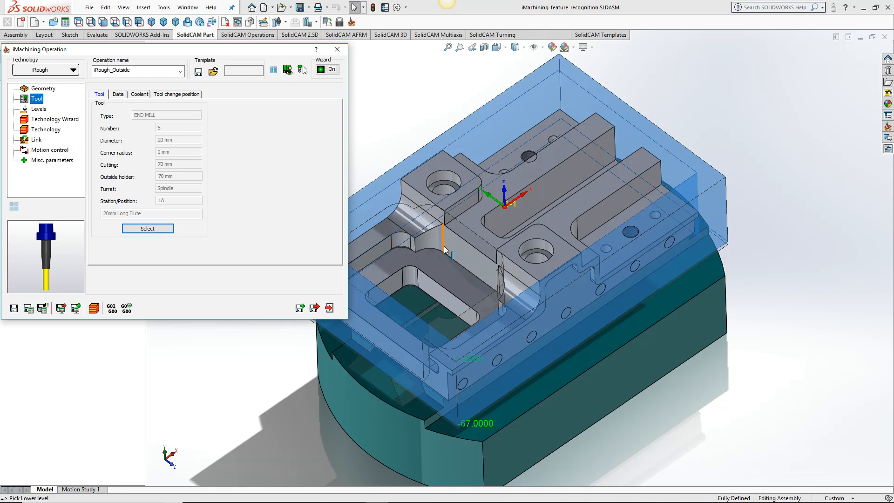
pyautogui.keyDown('ctrl'); pyautogui.moveTo(445, 250); pyautogui.dragTo(515, 198, button='middle'); pyautogui.keyUp('ctrl')
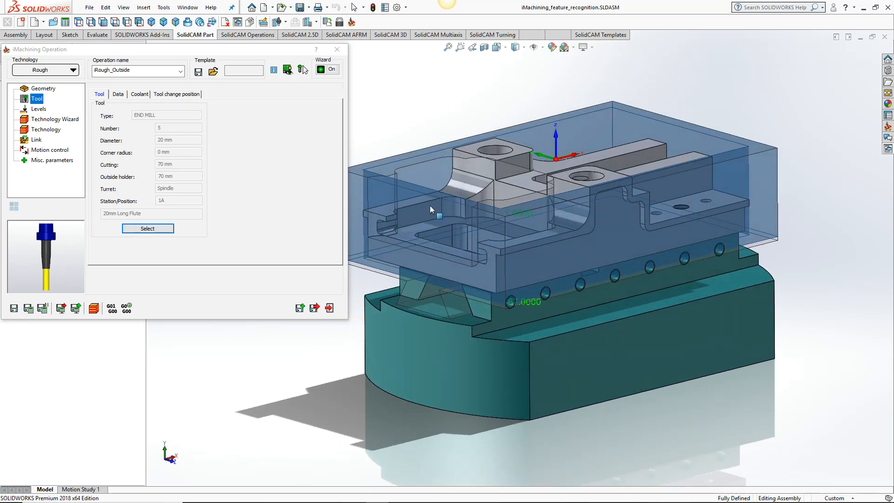
pyautogui.click(28, 308)
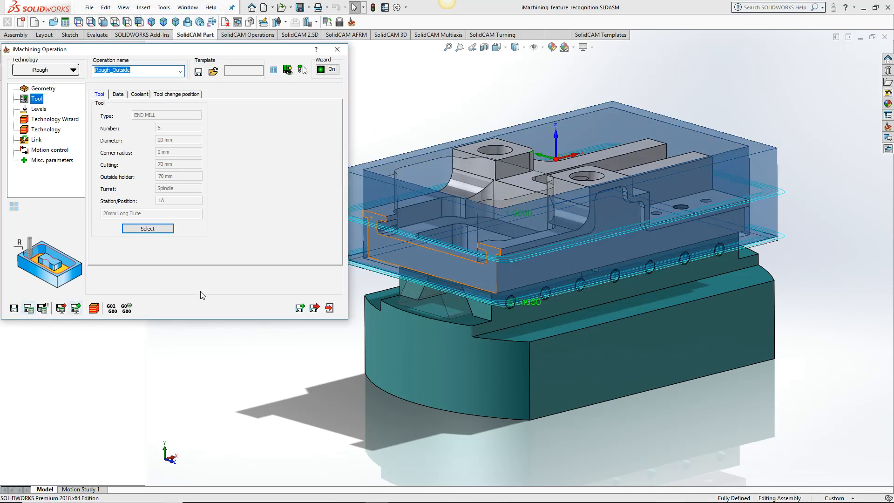
# Step: Disable the geometry preview of Rough_Outside so its toolpath around the part can be inspected
pyautogui.doubleClick(118, 52)
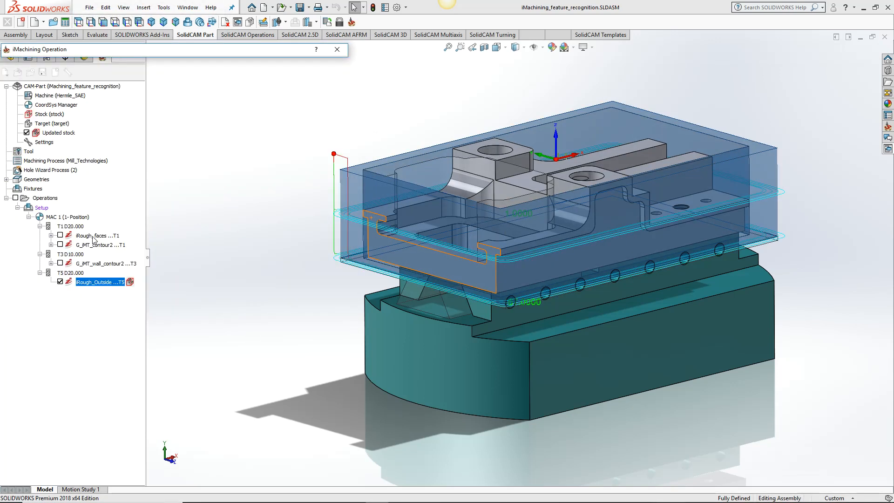
pyautogui.click(60, 282)
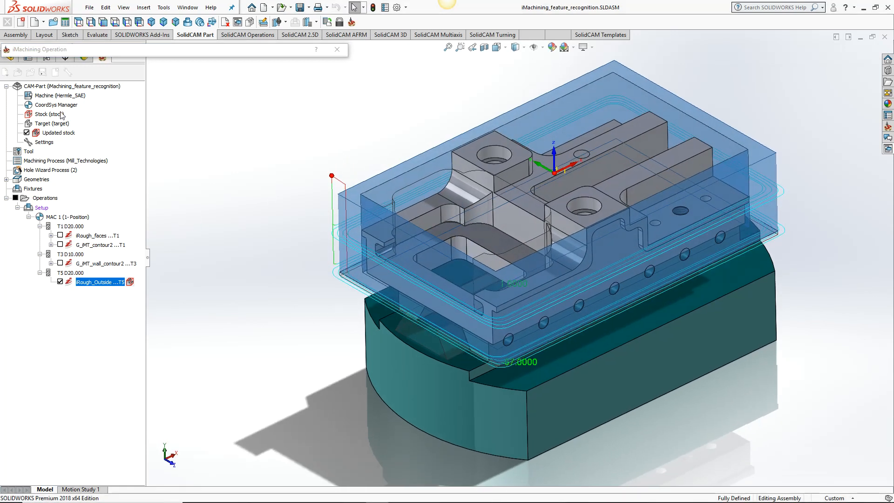
pyautogui.doubleClick(53, 50)
pyautogui.click(41, 89)
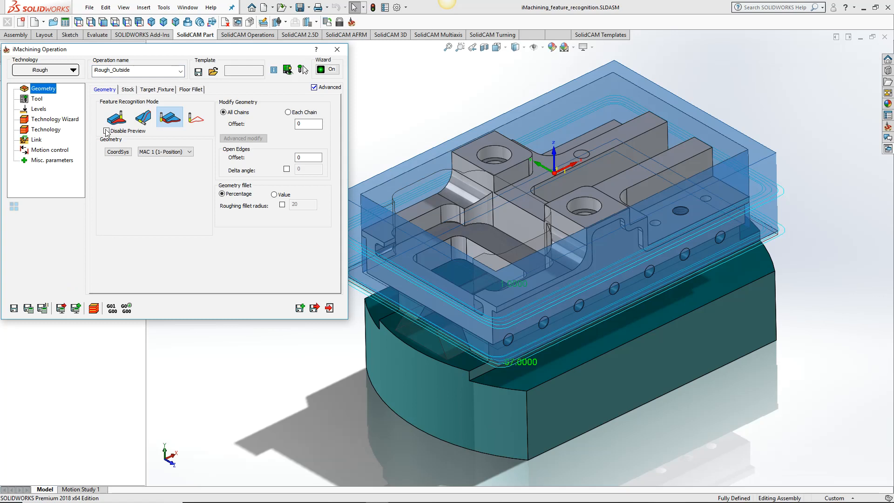
pyautogui.click(107, 131)
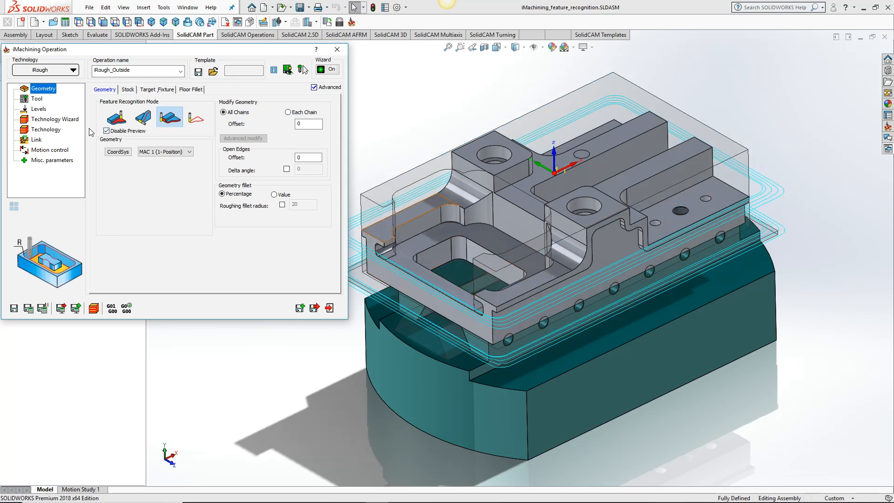
# Step: Hide the Rough_Outside toolpath, inspect the updated stock around the part, and exit the operation
pyautogui.doubleClick(37, 51)
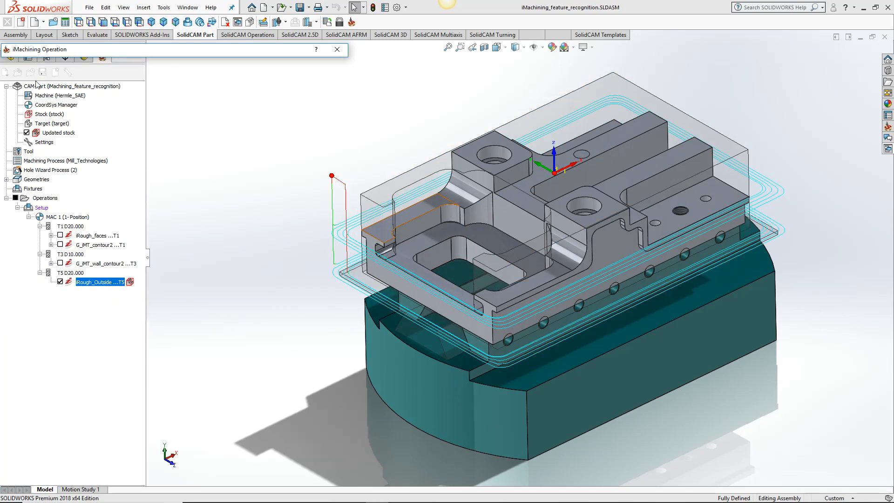
pyautogui.click(61, 281)
pyautogui.moveTo(333, 265); pyautogui.dragTo(322, 309, button='middle')
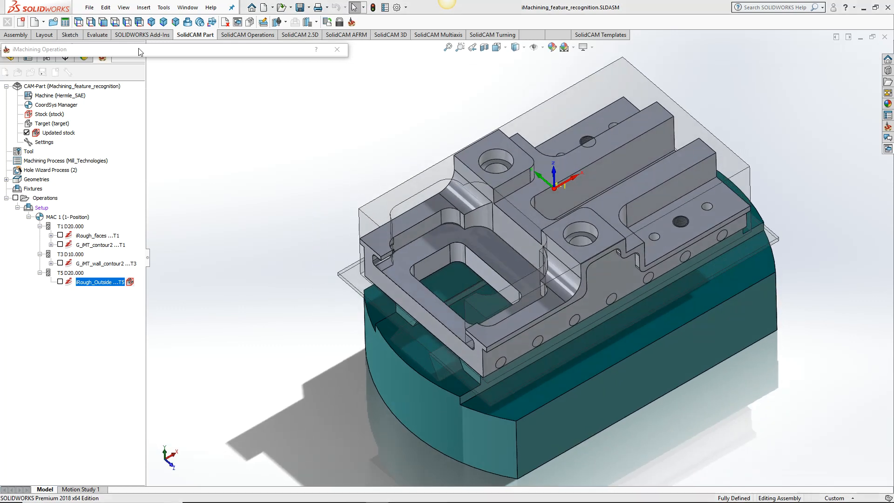
pyautogui.doubleClick(139, 48)
pyautogui.click(337, 50)
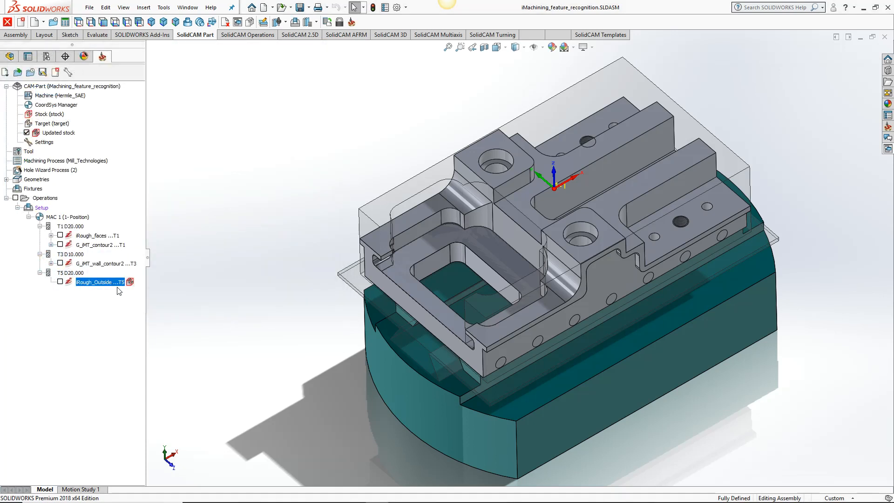
# Step: Examine the ledge beside the front pocket, highlighting its floor, fillet and adjoining wall faces, and clear the selection
pyautogui.scroll(-5, 546, 303)
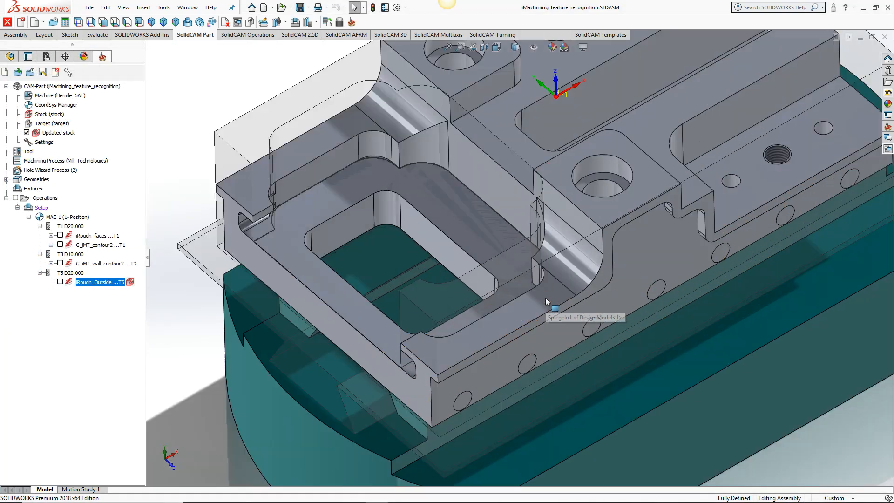
pyautogui.moveTo(532, 281); pyautogui.dragTo(556, 300, button='middle')
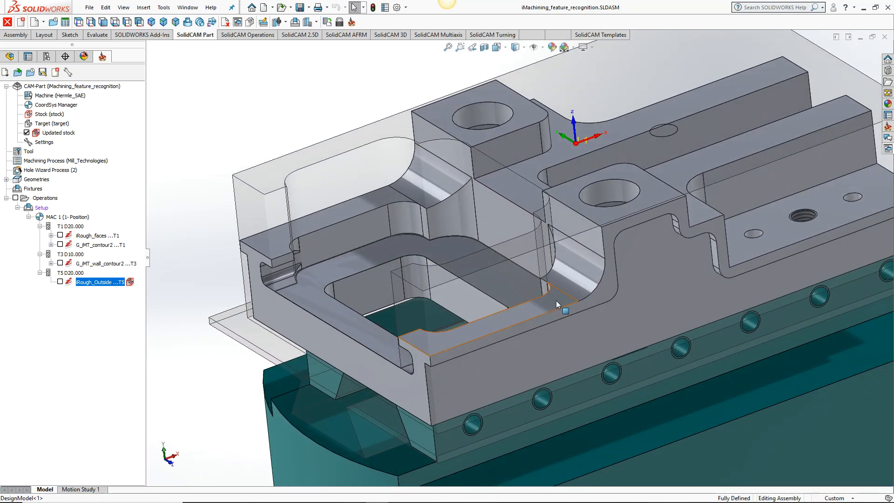
pyautogui.click(556, 300)
pyautogui.keyDown('ctrl'); pyautogui.click(579, 268); pyautogui.keyUp('ctrl')
pyautogui.keyDown('ctrl'); pyautogui.click(584, 238); pyautogui.keyUp('ctrl')
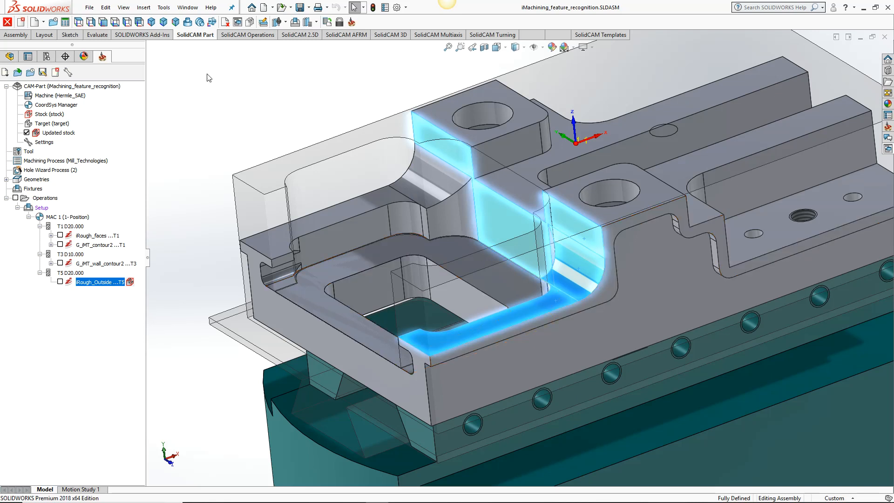
pyautogui.click(246, 126)
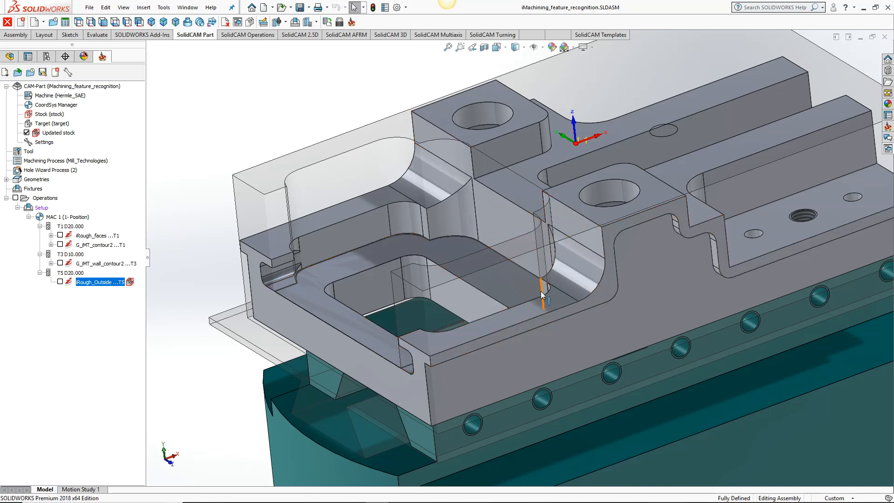
pyautogui.moveTo(541, 292); pyautogui.dragTo(557, 297, button='middle')
pyautogui.press('f')
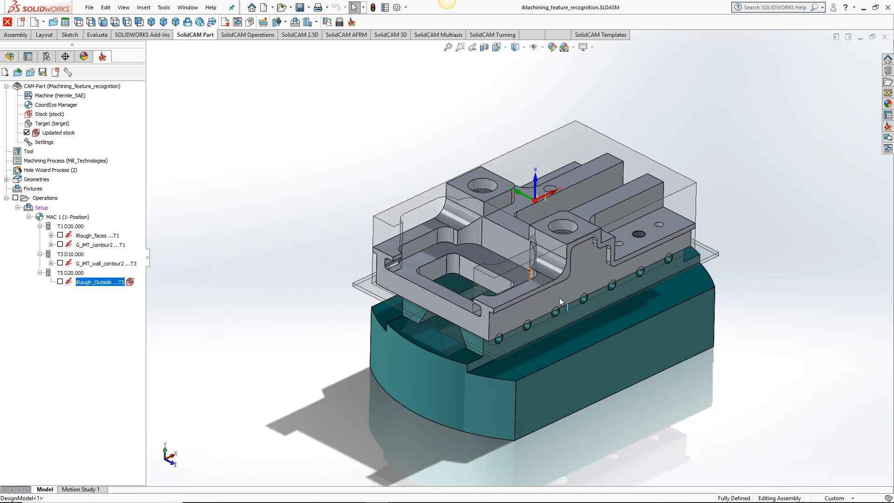
# Step: Add a 2D iMachining operation after Rough_Outside with Feature Recognition by Chains, using coordinate system MAC 1 (2-Position)
pyautogui.rightClick(85, 284)
pyautogui.moveTo(196, 31)
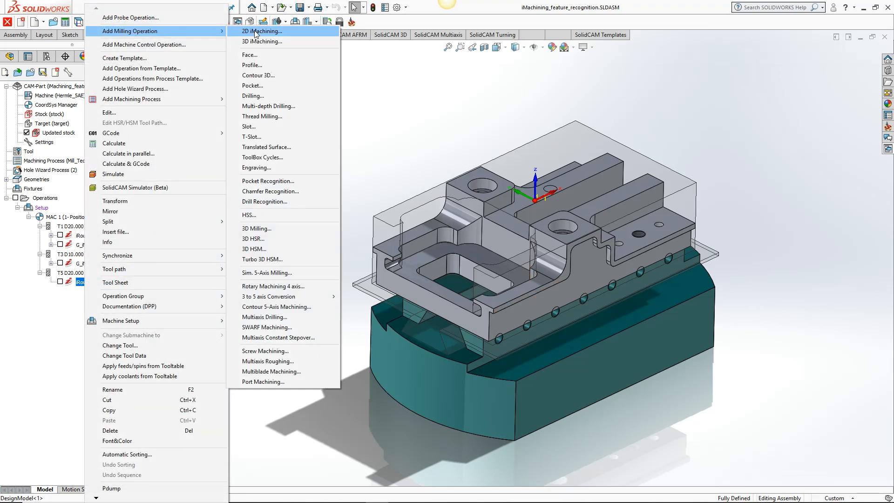
pyautogui.click(258, 31)
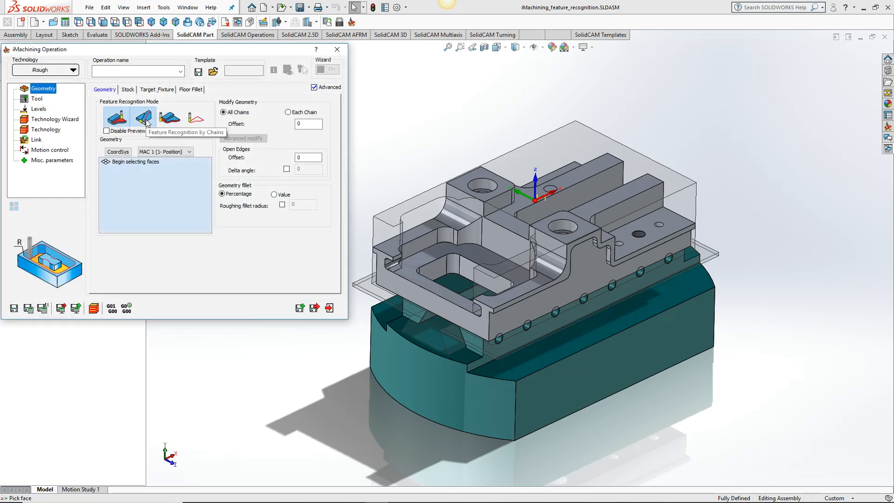
pyautogui.click(146, 119)
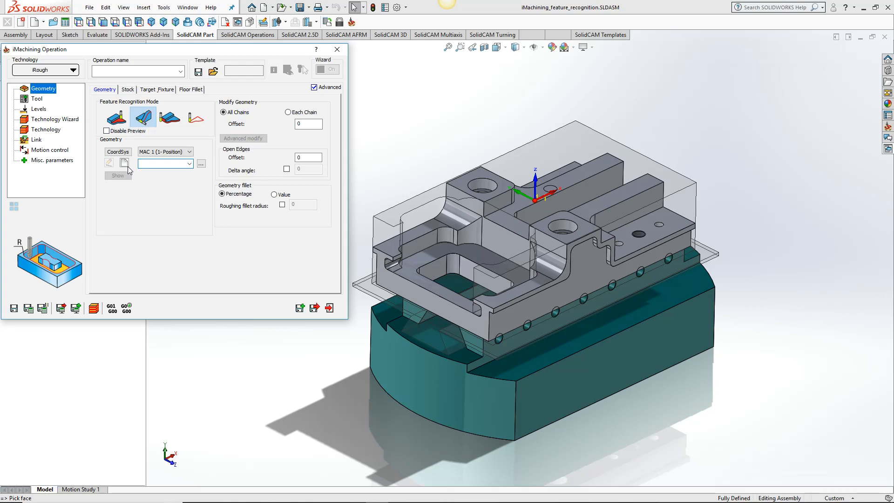
pyautogui.click(159, 152)
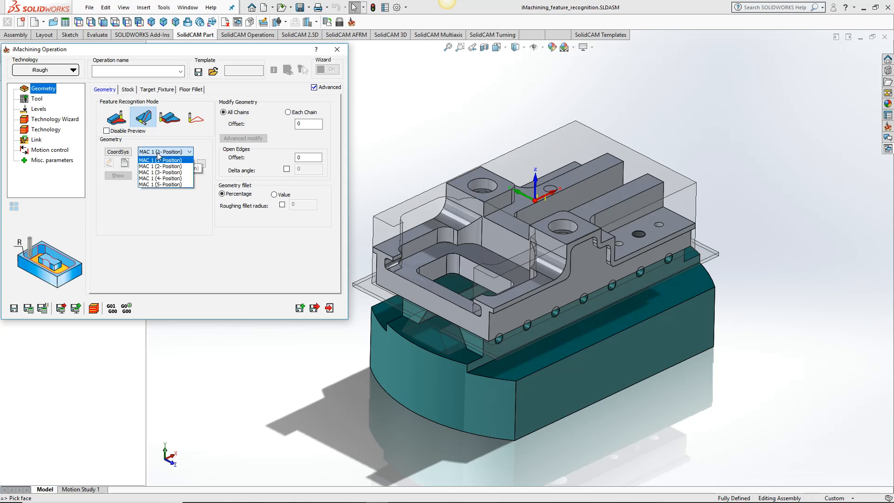
pyautogui.click(159, 166)
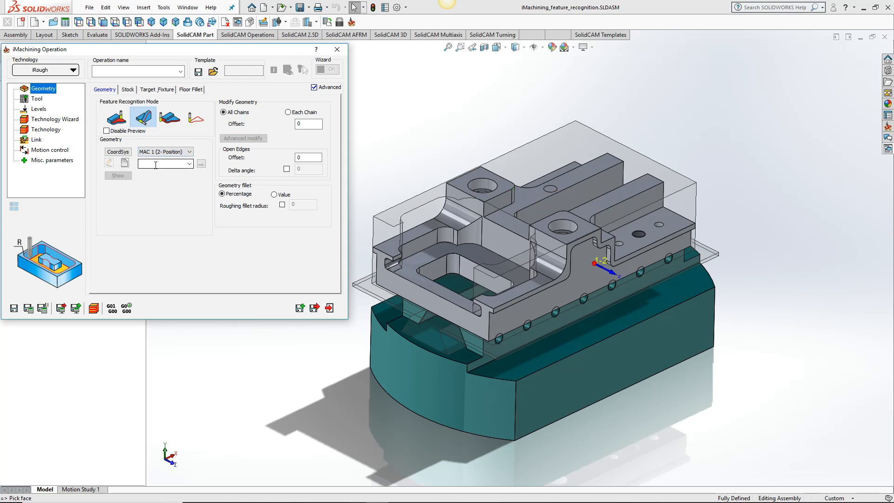
# Step: Define a new geometry with Constant Z off, chaining the ledge's straight outer edge, fillet arc and vertical edge on the part's long side
pyautogui.click(145, 164)
pyautogui.click(125, 163)
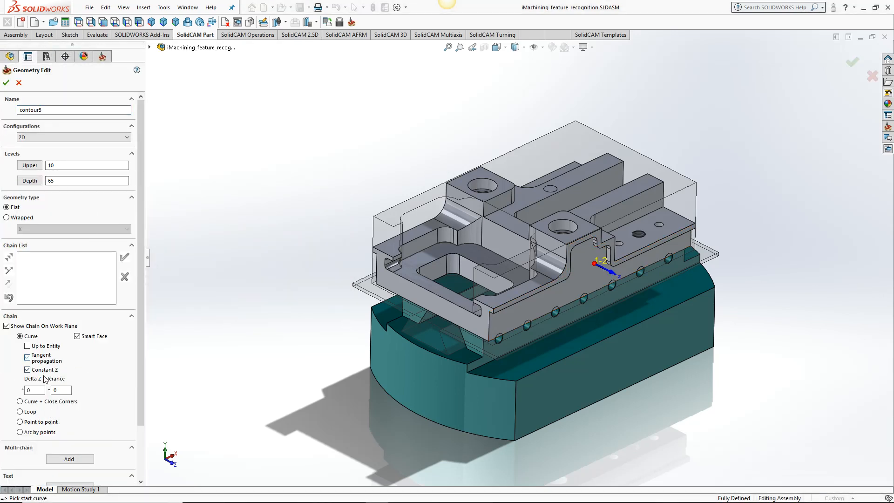
pyautogui.click(41, 370)
pyautogui.click(530, 296)
pyautogui.keyDown('ctrl'); pyautogui.moveTo(555, 280); pyautogui.dragTo(557, 358, button='middle'); pyautogui.keyUp('ctrl')
pyautogui.scroll(-2, 557, 358)
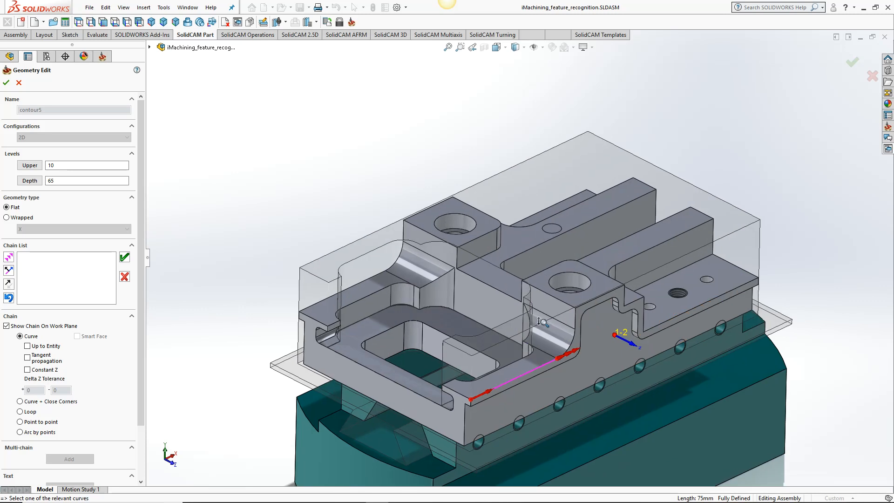
pyautogui.click(576, 329)
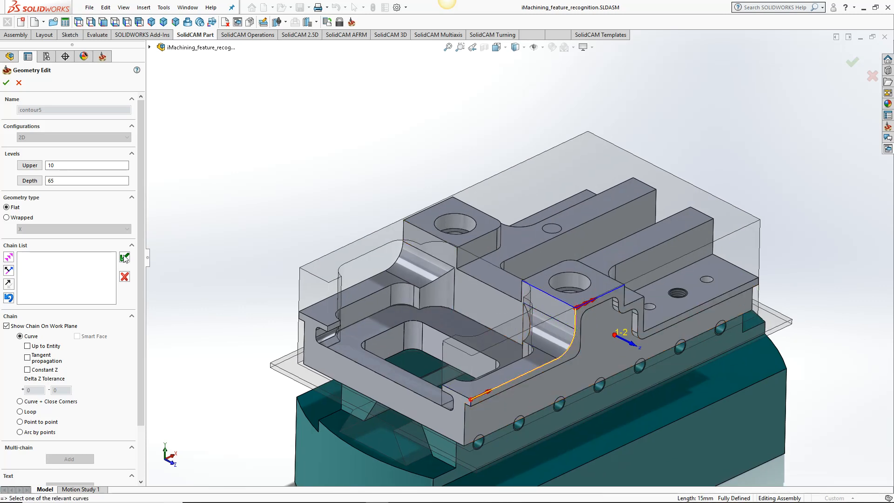
pyautogui.click(124, 257)
pyautogui.click(6, 82)
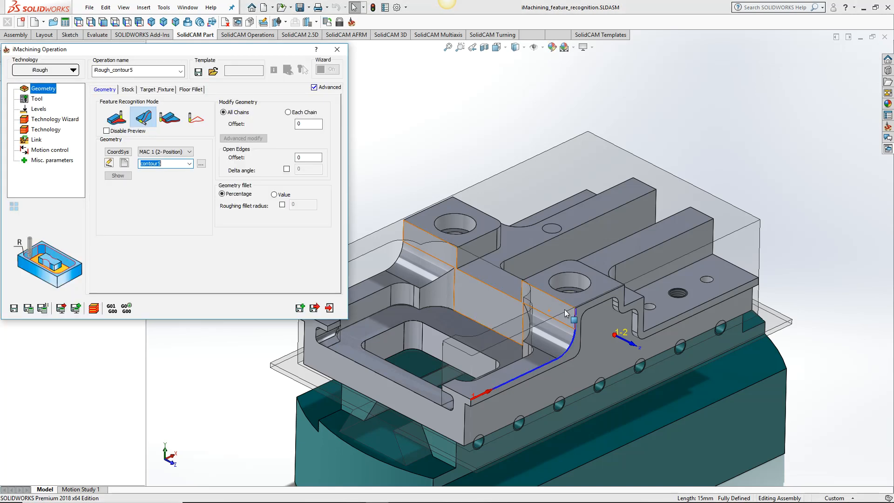
# Step: Assign tool 2, the 20mm Extra Long end mill, to the new chain-based roughing operation
pyautogui.click(37, 99)
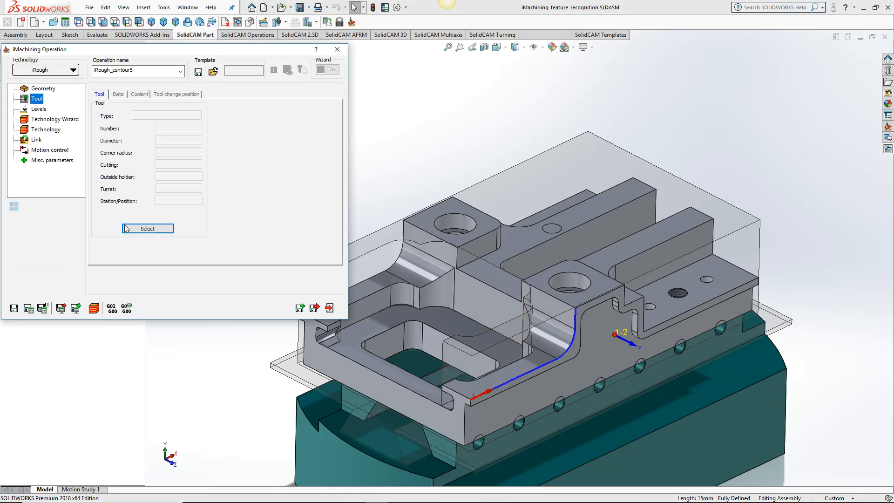
pyautogui.click(142, 229)
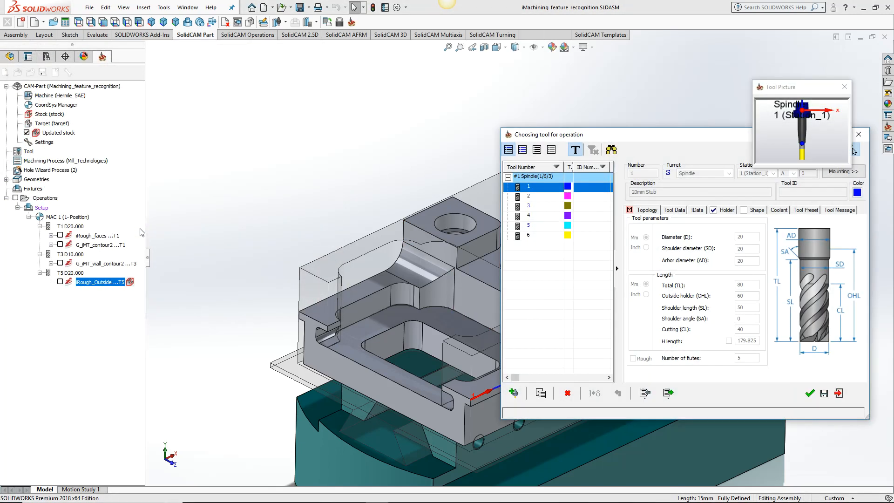
pyautogui.click(544, 200)
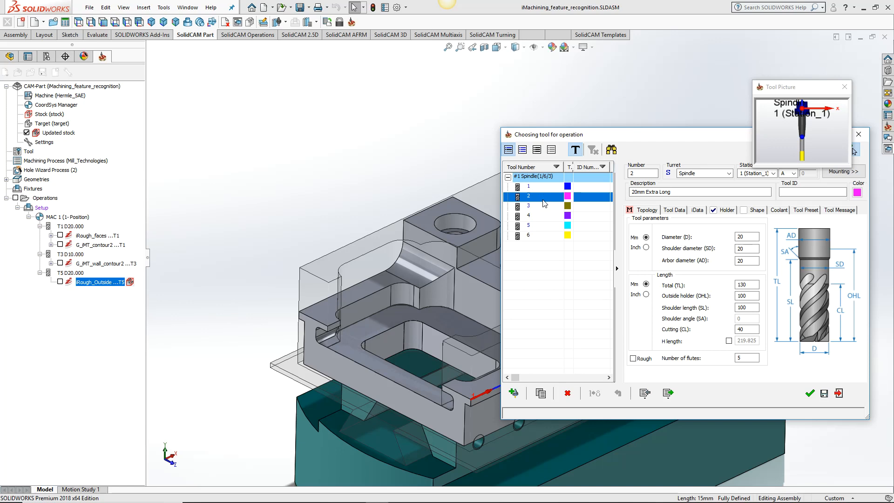
pyautogui.click(810, 394)
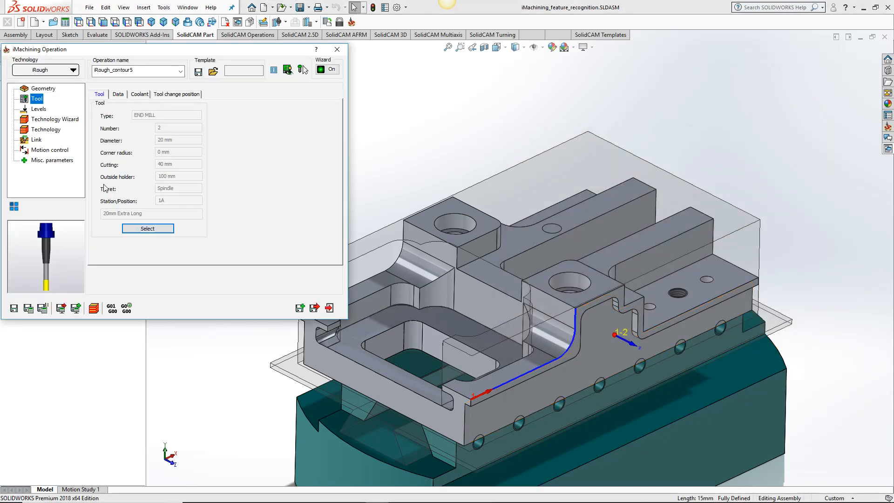
# Step: Set the operation's pocket depth to 46.984 from the wall's inner corner on the model, save and calculate it, and exit the operation
pyautogui.click(37, 109)
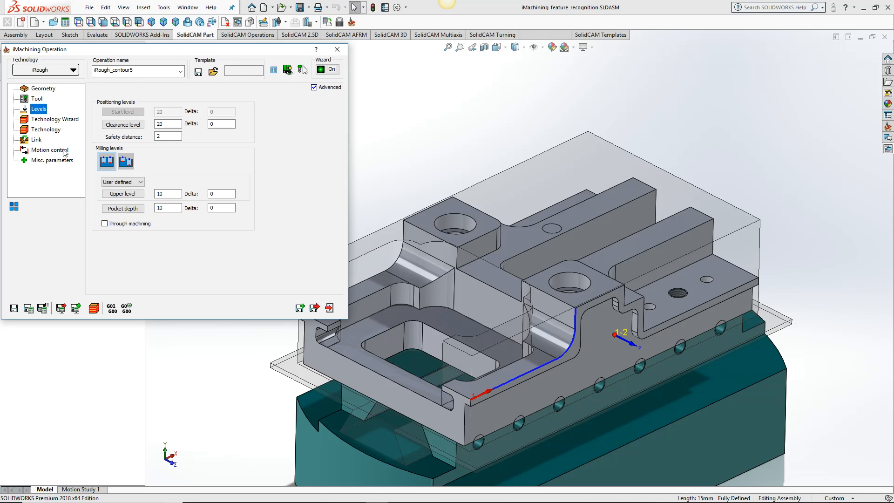
pyautogui.click(122, 208)
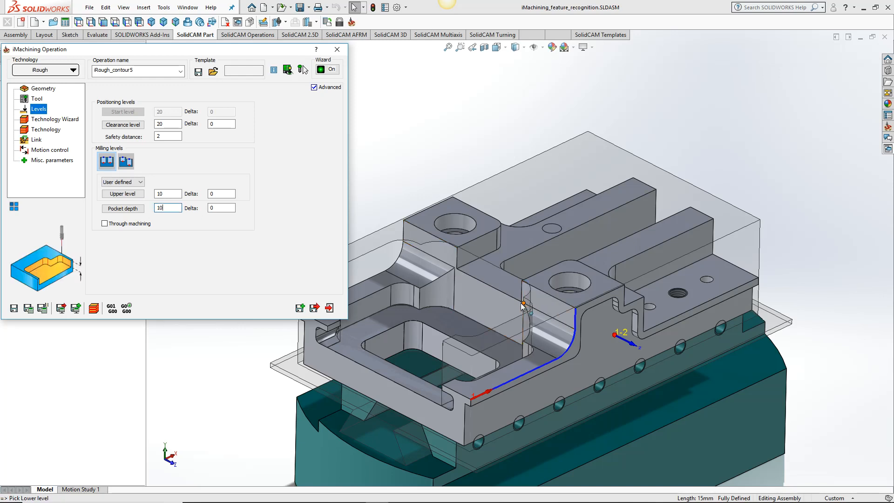
pyautogui.scroll(-4, 521, 303)
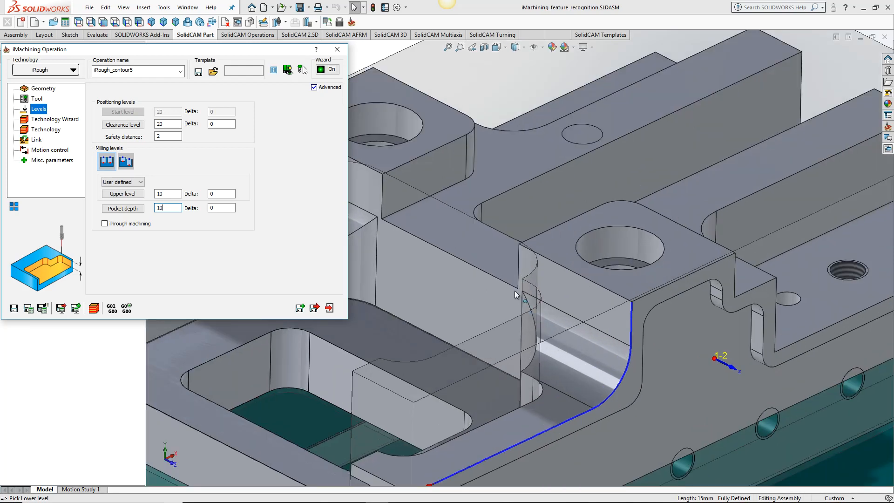
pyautogui.click(518, 289)
pyautogui.scroll(2, 493, 321)
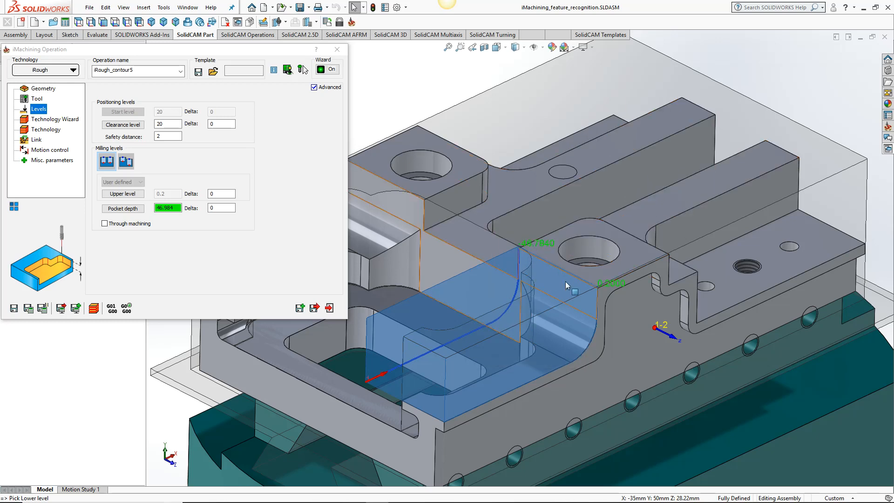
pyautogui.moveTo(585, 315); pyautogui.dragTo(577, 296, button='middle')
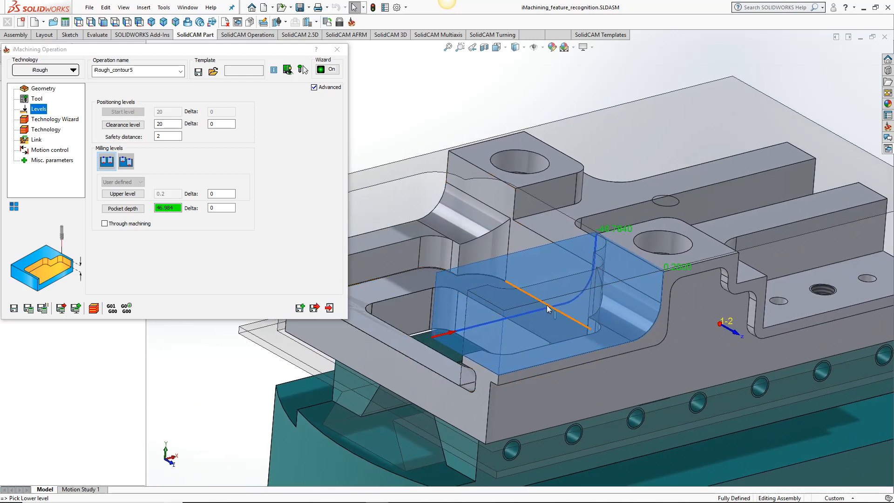
pyautogui.click(29, 310)
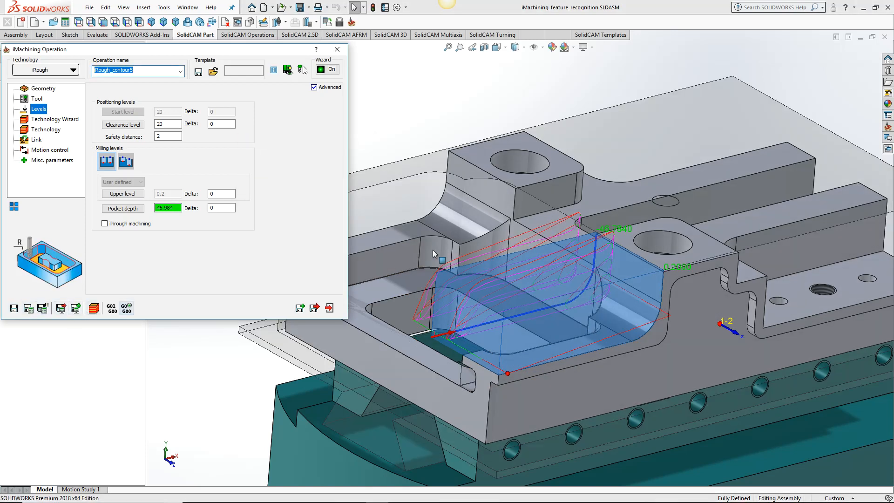
pyautogui.click(329, 308)
# Step: Run the SolidCAM Simulator on the Rough_contour5 operation and pause playback partway through the side cut
pyautogui.click(61, 310)
pyautogui.rightClick(77, 310)
pyautogui.click(122, 188)
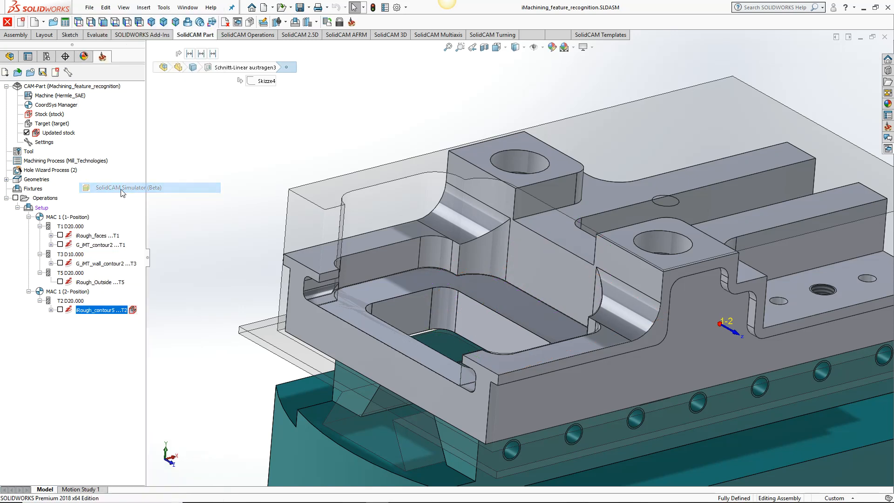
pyautogui.scroll(2, 517, 256)
pyautogui.keyDown('ctrl'); pyautogui.moveTo(517, 256); pyautogui.dragTo(641, 312, button='middle'); pyautogui.keyUp('ctrl')
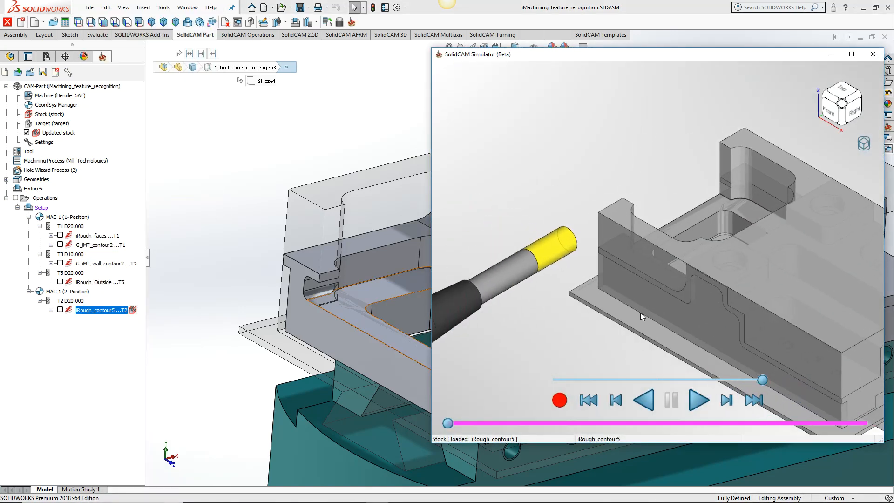
pyautogui.click(693, 400)
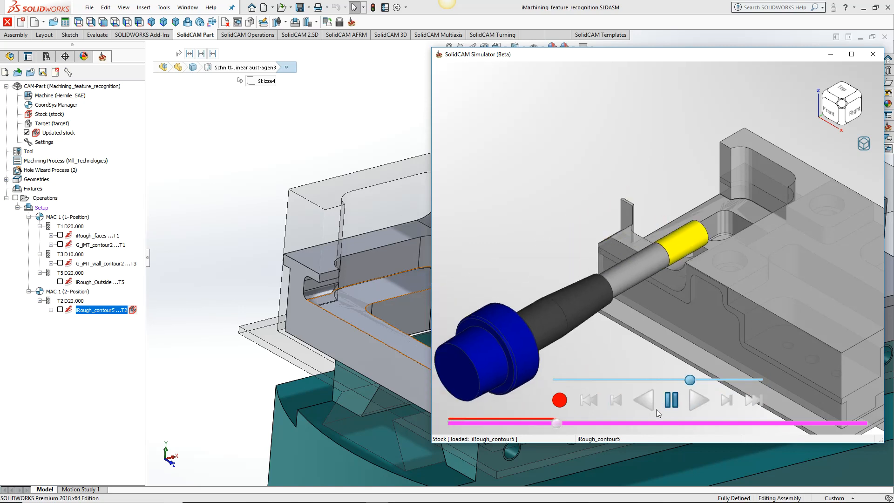
pyautogui.click(675, 402)
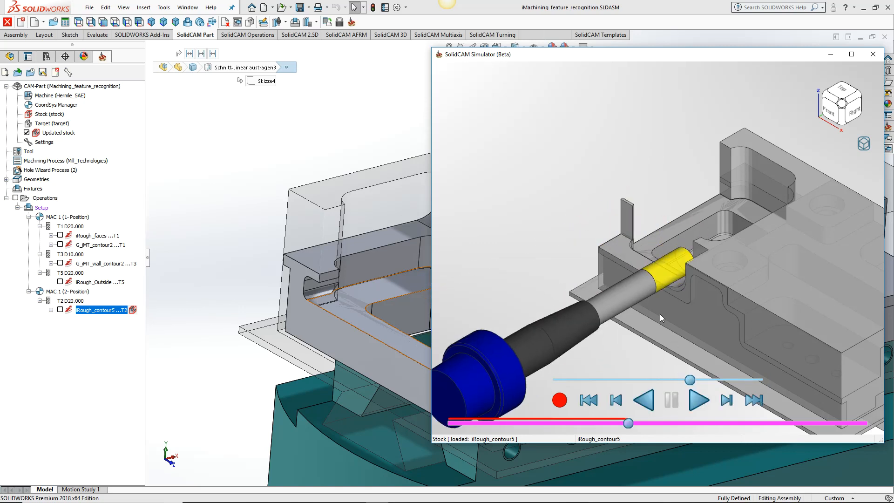
# Step: Examine the material around the pocket corner and the tool's side cut from several angles in the paused simulation, and close the simulator
pyautogui.scroll(3, 658, 268)
pyautogui.moveTo(639, 223)
pyautogui.mouseDown(button='middle')
pyautogui.moveTo(667, 253)
pyautogui.moveTo(646, 219)
pyautogui.moveTo(657, 250)
pyautogui.moveTo(652, 275)
pyautogui.moveTo(649, 237)
pyautogui.moveTo(655, 251)
pyautogui.moveTo(642, 234)
pyautogui.mouseUp(button='middle')
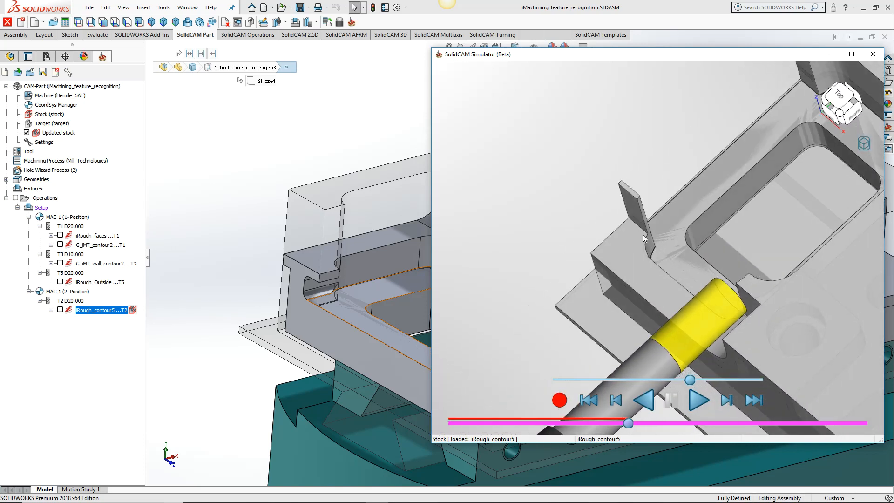
pyautogui.moveTo(711, 253); pyautogui.dragTo(633, 191, button='middle')
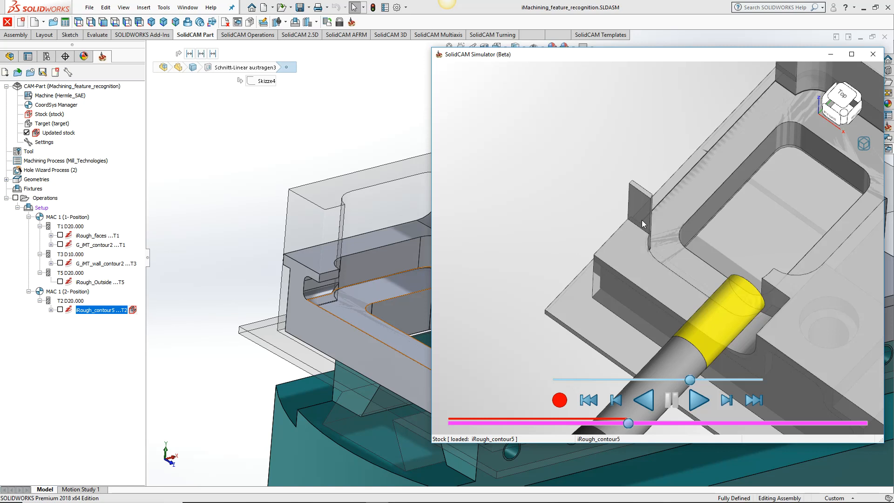
pyautogui.moveTo(642, 220)
pyautogui.mouseDown(button='middle')
pyautogui.moveTo(649, 189)
pyautogui.moveTo(650, 207)
pyautogui.mouseUp(button='middle')
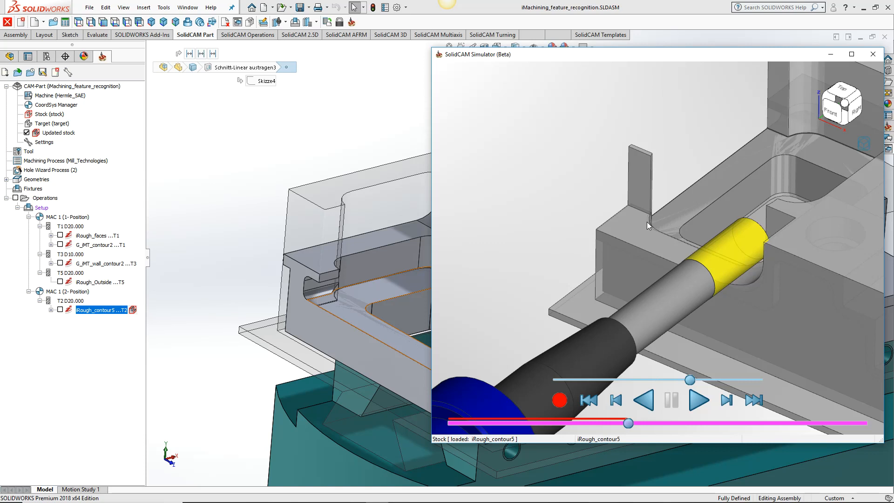
pyautogui.scroll(-6, 675, 206)
pyautogui.moveTo(676, 219); pyautogui.dragTo(739, 250, button='middle')
pyautogui.scroll(5, 677, 264)
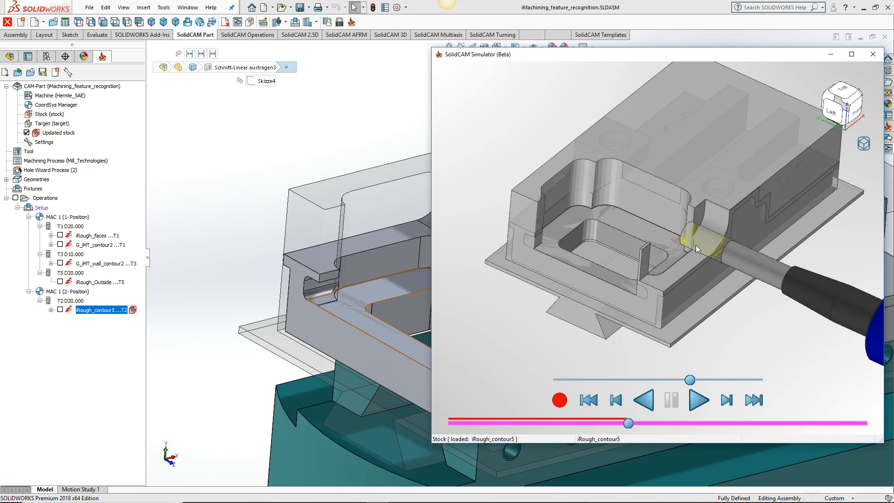
pyautogui.moveTo(696, 245); pyautogui.dragTo(687, 289, button='middle')
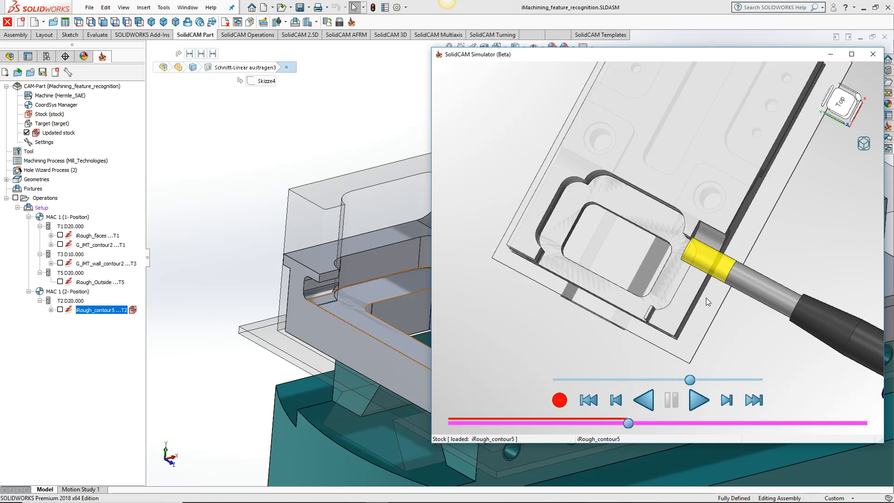
pyautogui.moveTo(706, 298); pyautogui.dragTo(683, 292, button='middle')
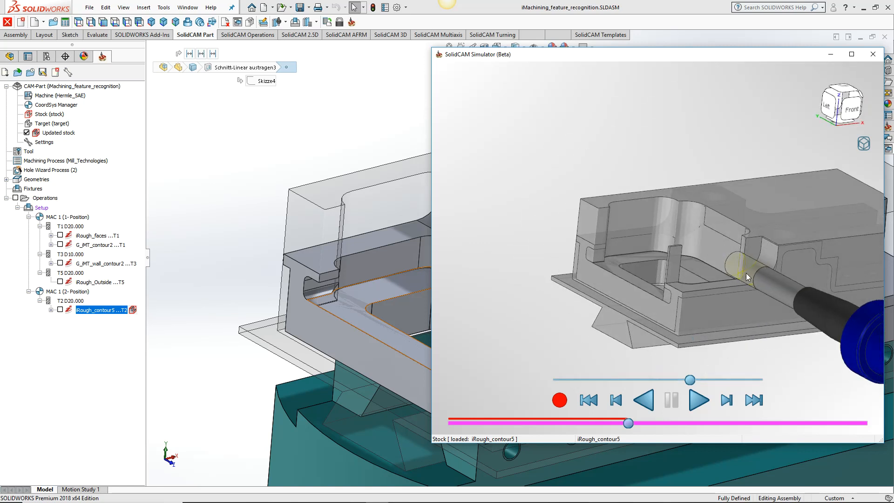
pyautogui.click(872, 57)
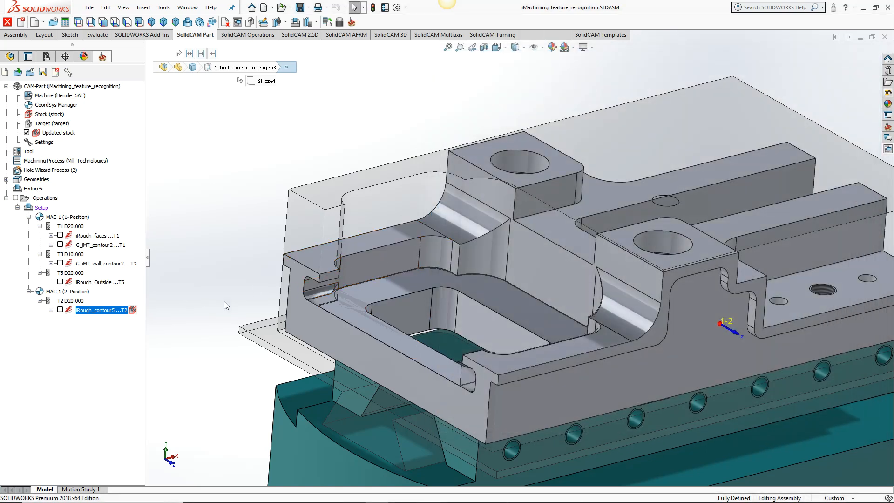
# Step: Add a 2D iMachining operation after iRough_Outside, using the two narrow upper faces on either side of the pocket
pyautogui.click(81, 283)
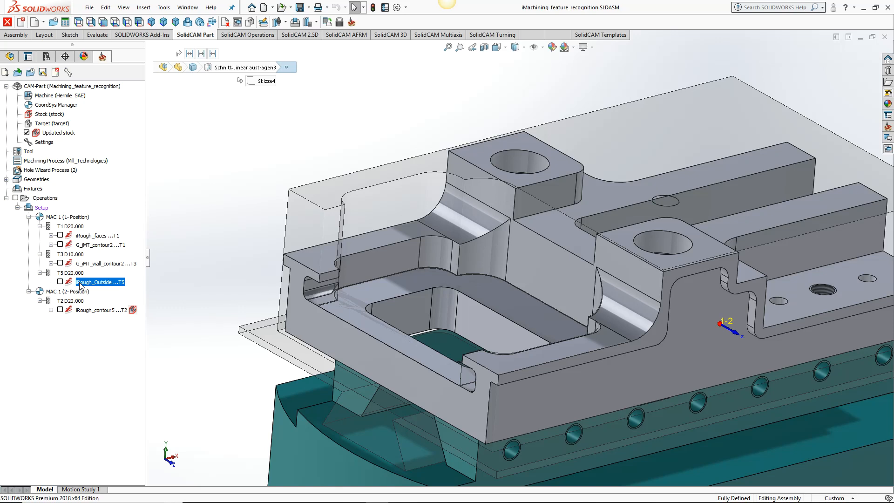
pyautogui.click(505, 365)
pyautogui.keyDown('ctrl'); pyautogui.click(384, 239); pyautogui.keyUp('ctrl')
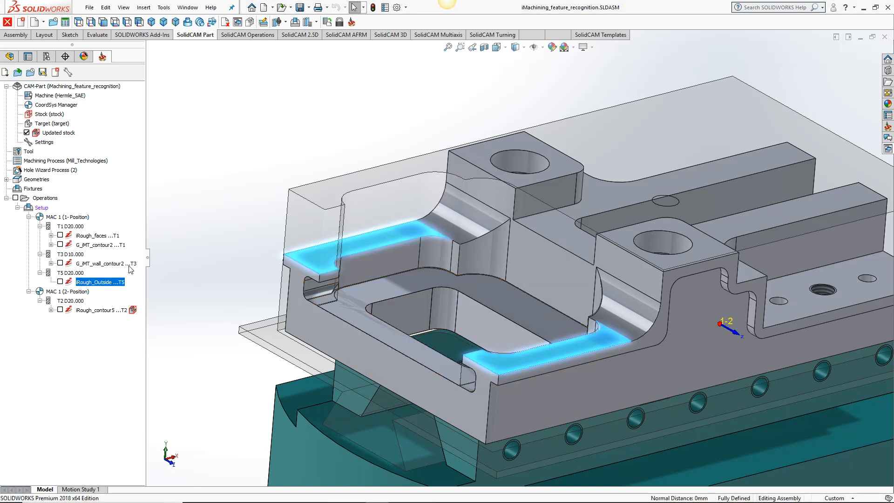
pyautogui.rightClick(105, 286)
pyautogui.moveTo(219, 34)
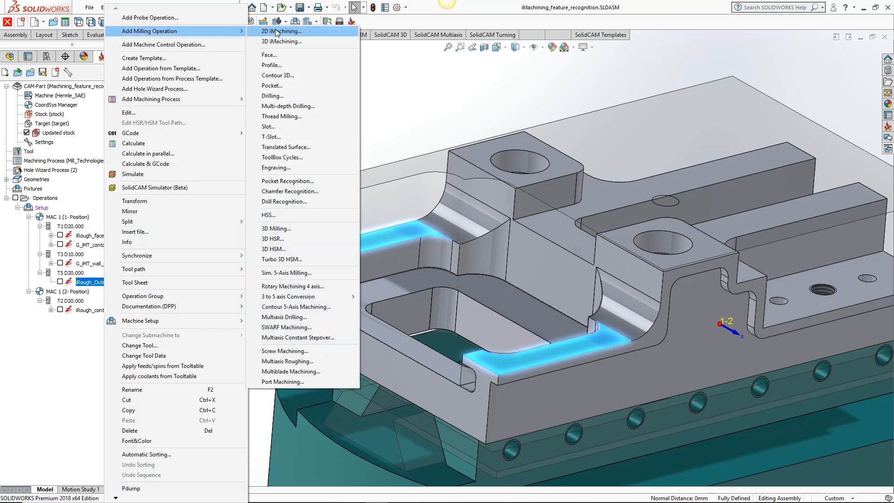
pyautogui.click(277, 32)
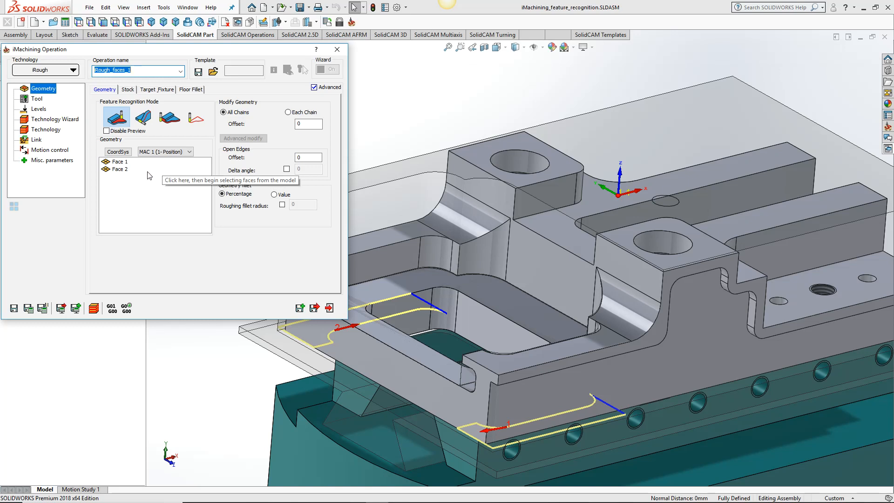
# Step: Assign tool 1, the 20mm Stub end mill, to the new face-based roughing operation, save and calculate it, and close the operation
pyautogui.click(37, 98)
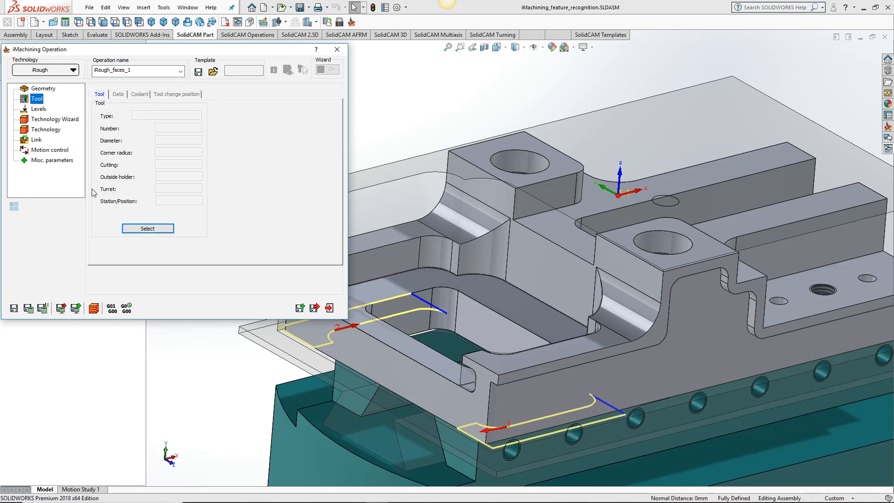
pyautogui.click(145, 229)
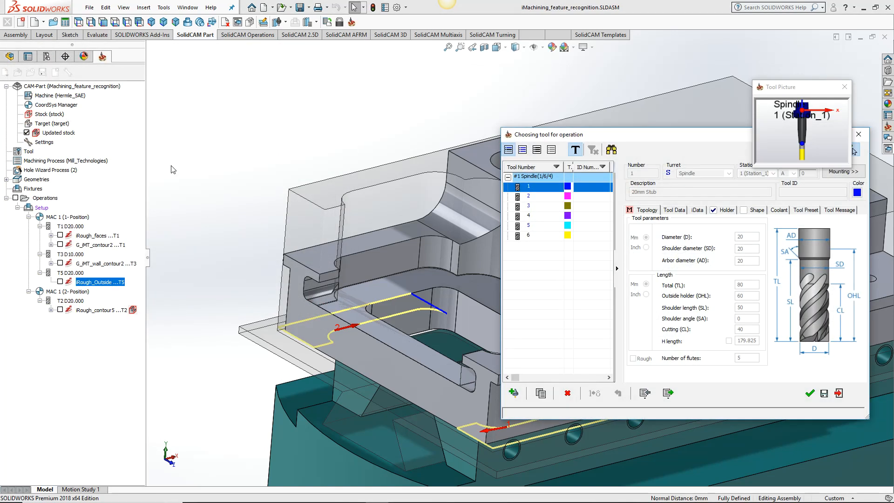
pyautogui.click(811, 393)
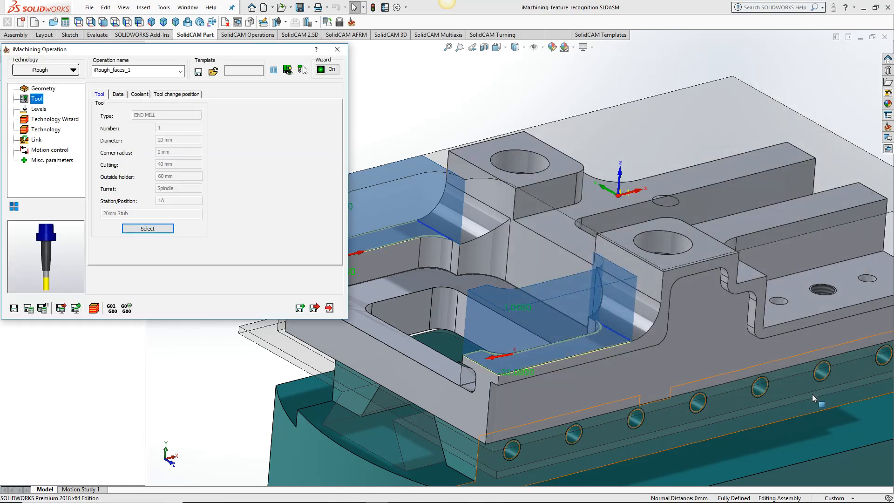
pyautogui.click(27, 309)
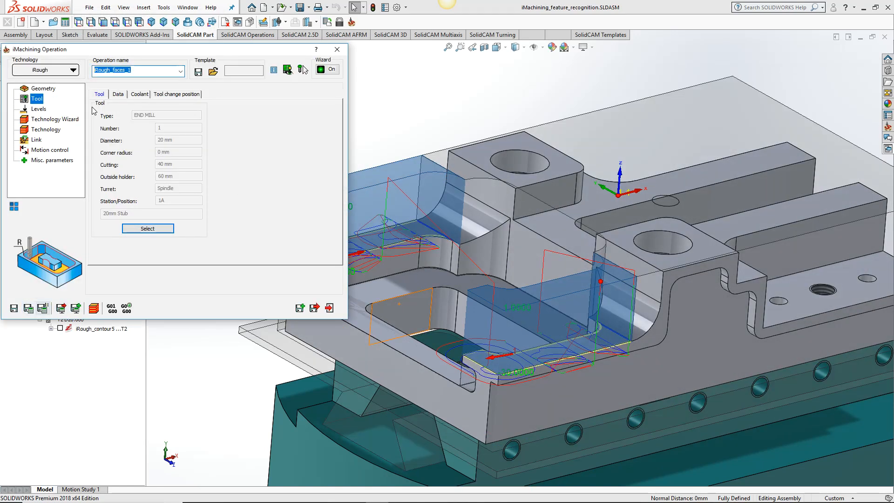
pyautogui.click(334, 55)
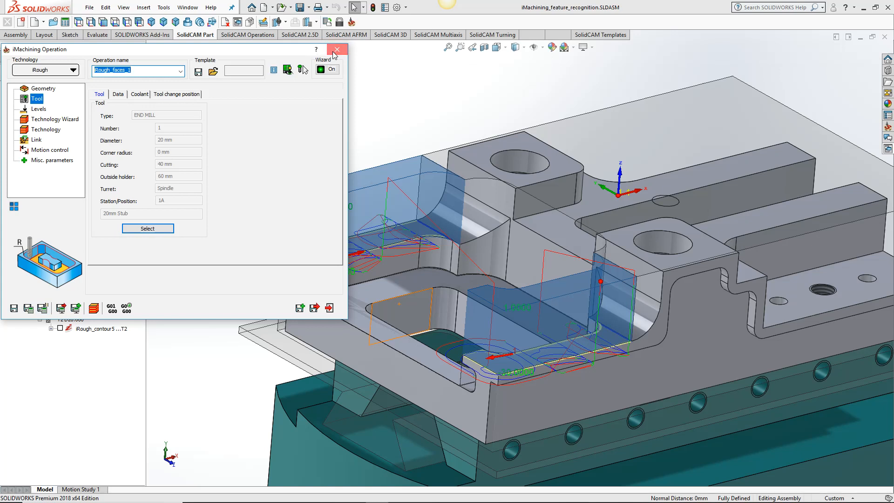
# Step: Hide the iRough_faces_1 toolpath and compare the updated stock after iRough_Outside with that after iRough_faces_1 from several angles
pyautogui.click(60, 301)
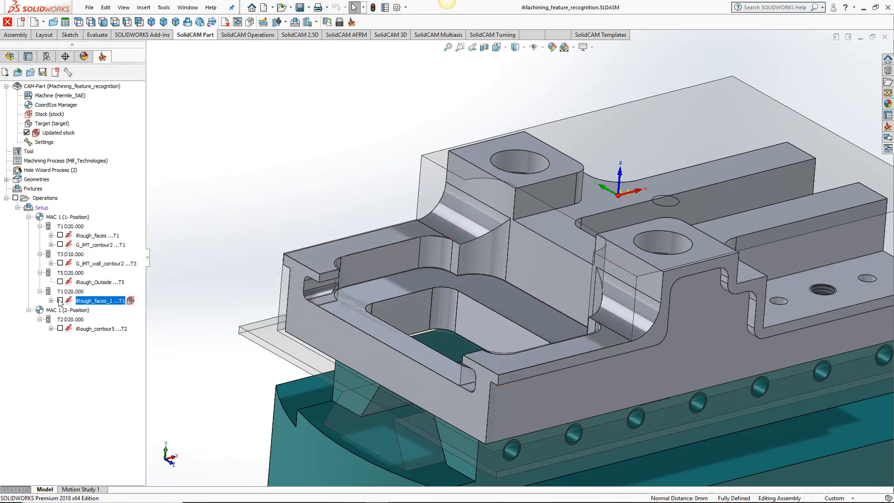
pyautogui.moveTo(422, 305); pyautogui.dragTo(324, 278, button='middle')
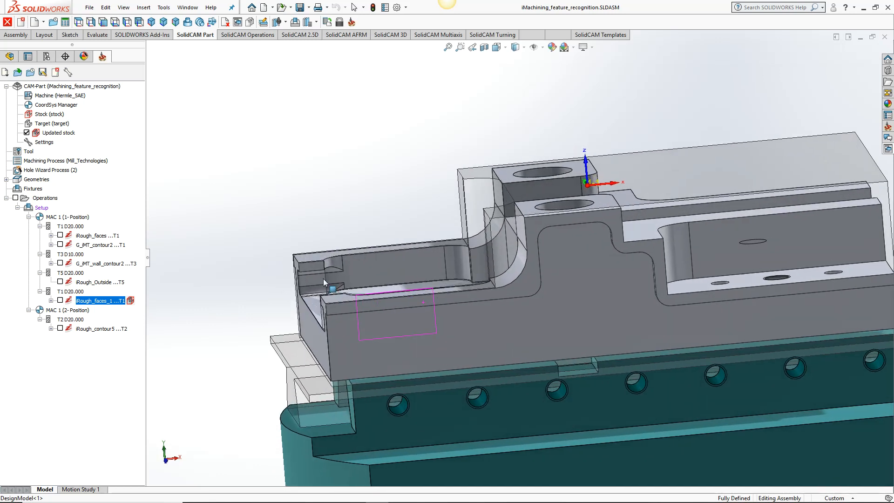
pyautogui.click(131, 281)
pyautogui.moveTo(364, 255); pyautogui.dragTo(360, 223, button='middle')
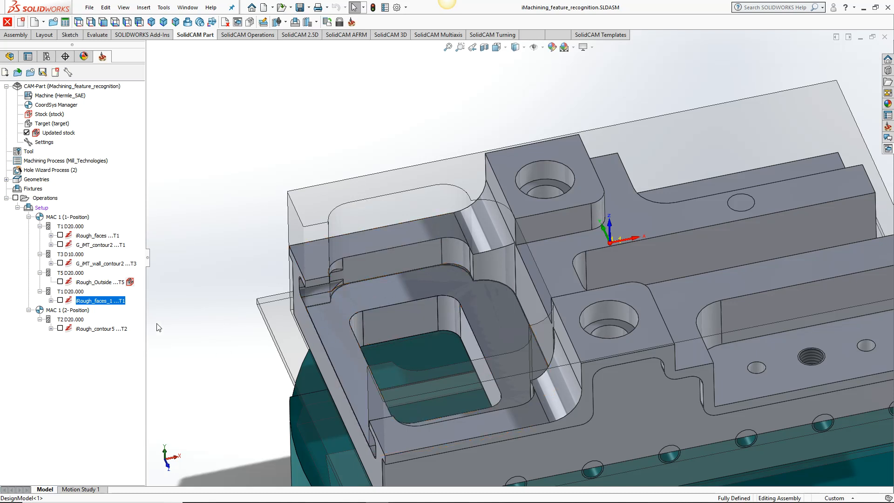
pyautogui.click(130, 301)
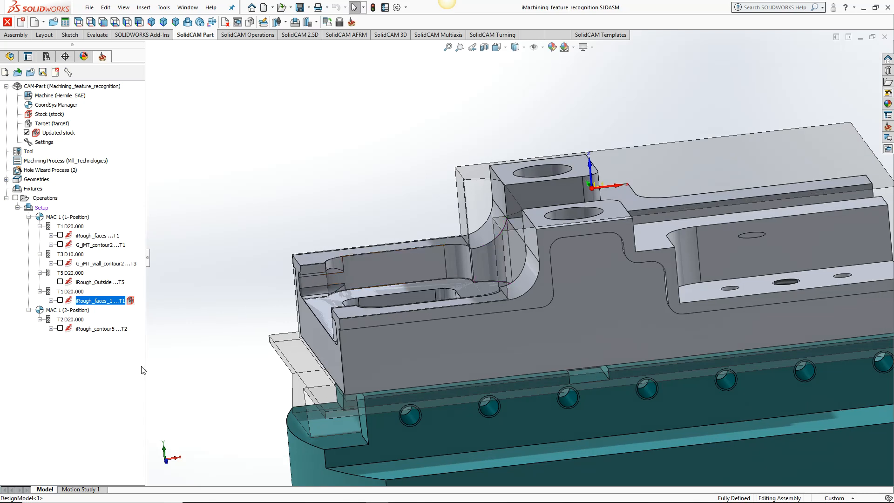
# Step: Reopen the iRough_contour5 operation, save and recalculate it against the updated stock, and exit the operation
pyautogui.click(118, 328)
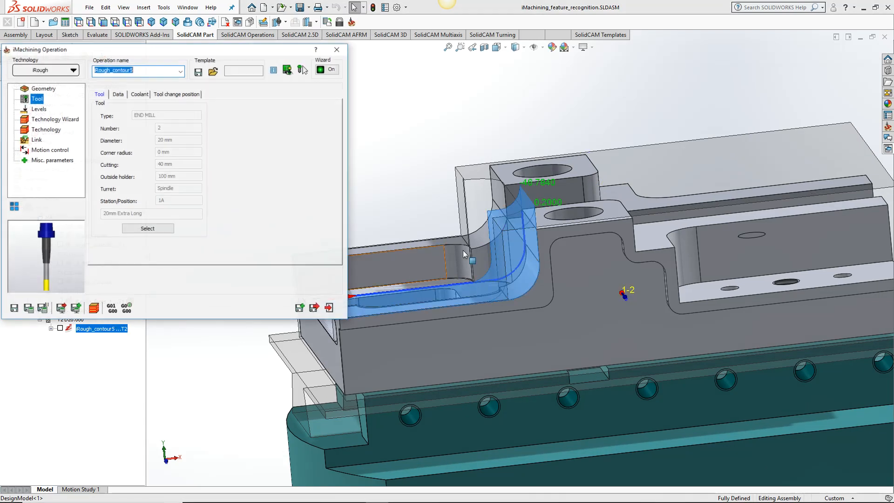
pyautogui.moveTo(464, 250); pyautogui.dragTo(479, 239, button='middle')
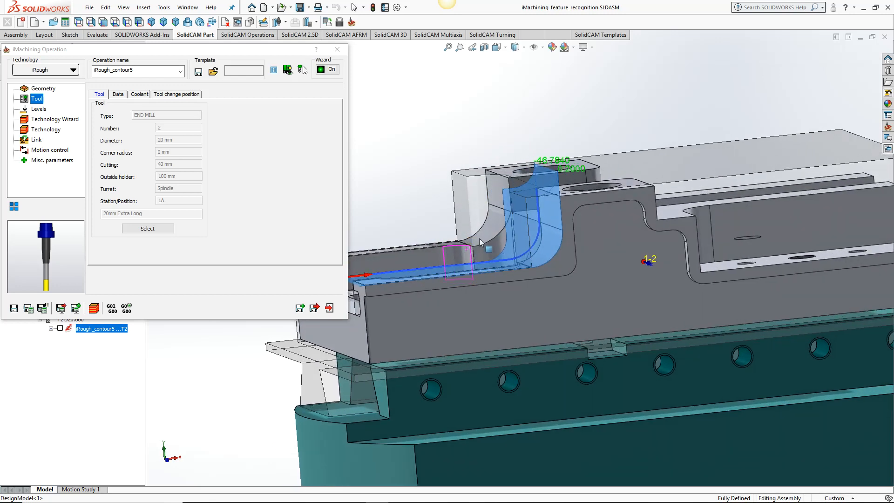
pyautogui.click(29, 309)
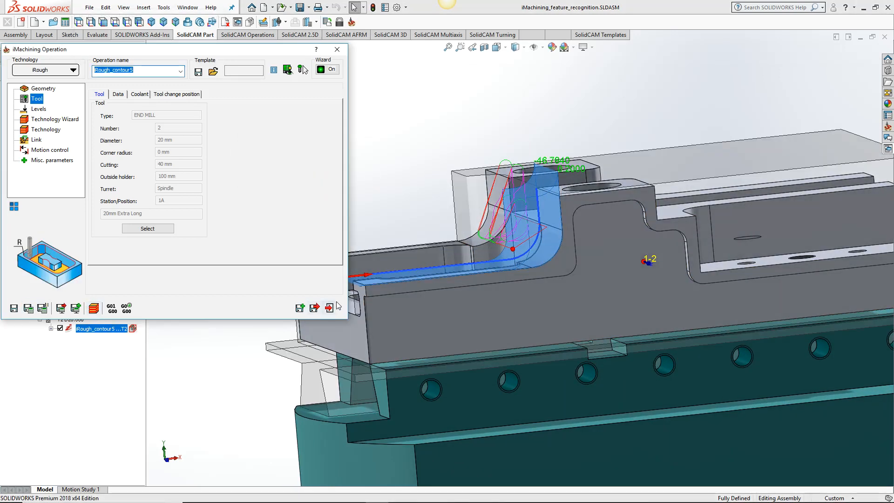
pyautogui.click(330, 307)
# Step: Simulate the recalculated iRough_contour5 operation in the SolidCAM Simulator, inspect the side cut from above, and close the simulator
pyautogui.rightClick(121, 329)
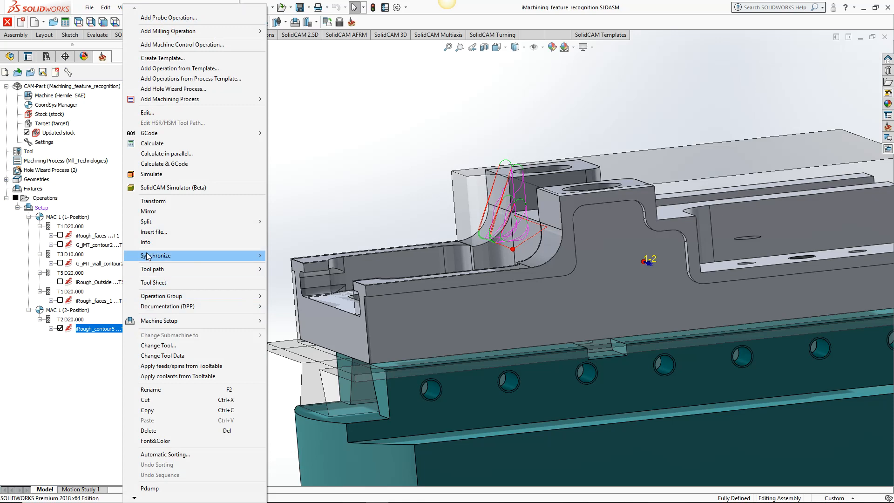
pyautogui.click(166, 188)
pyautogui.scroll(3, 548, 225)
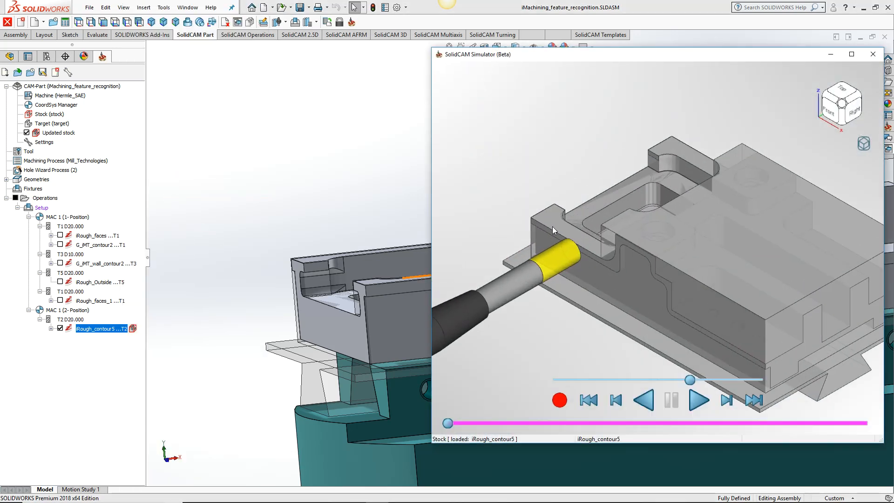
pyautogui.click(699, 401)
pyautogui.moveTo(638, 300); pyautogui.dragTo(657, 314)
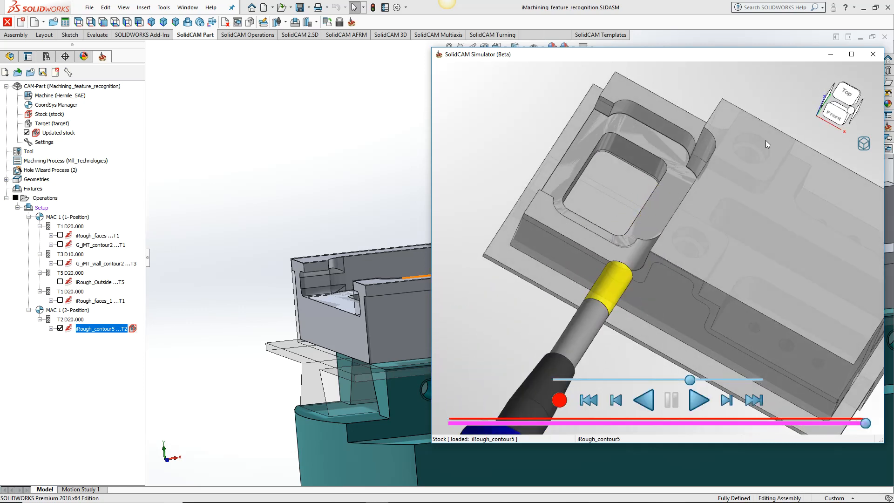
pyautogui.click(874, 55)
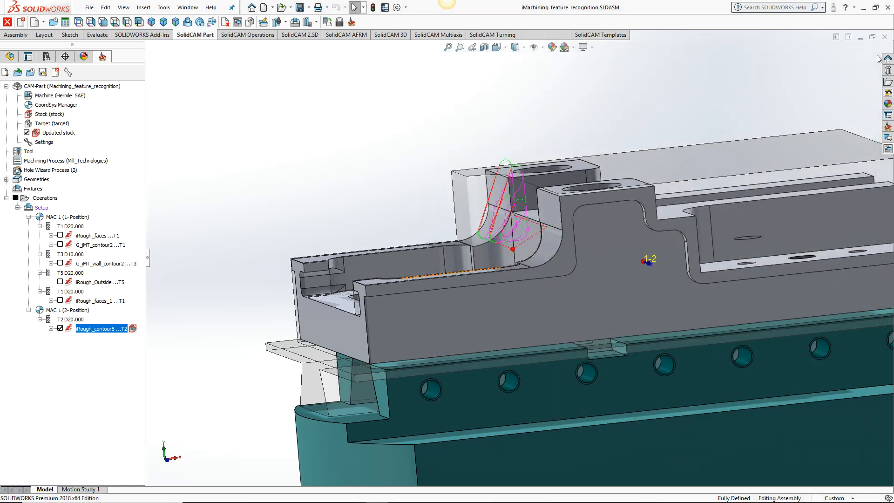
# Step: Hide the iRough_contour5 toolpath and duplicate the operation directly below it in the 2-Position group
pyautogui.moveTo(521, 262); pyautogui.dragTo(568, 299, button='middle')
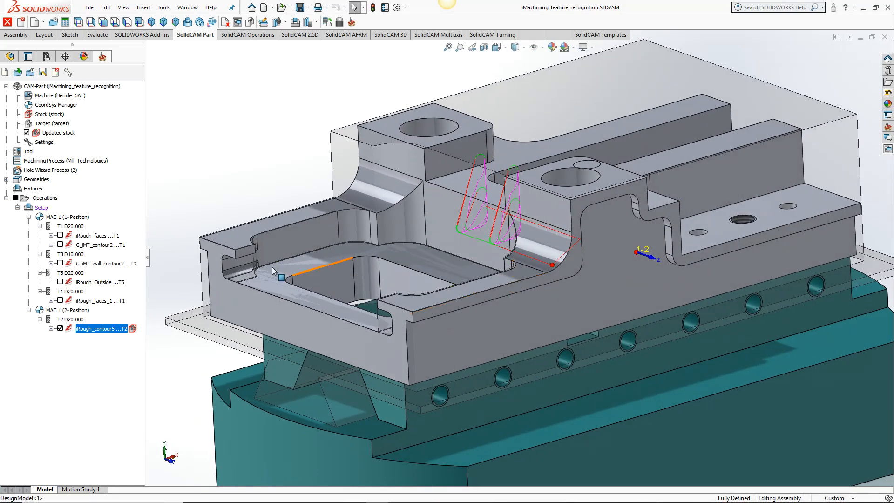
pyautogui.click(60, 329)
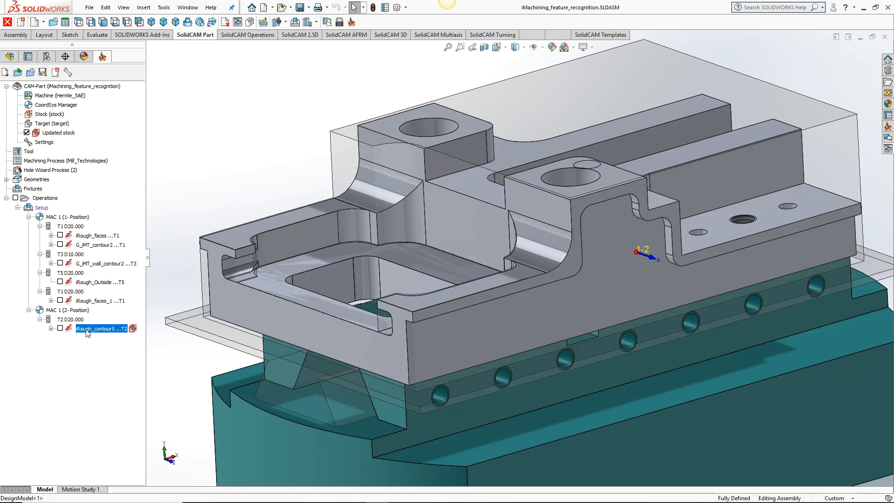
pyautogui.hotkey('ctrl', 'v')
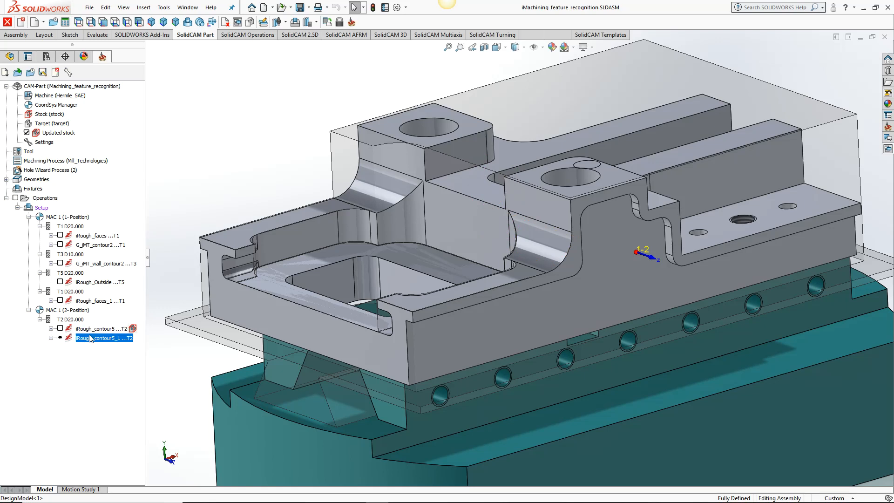
# Step: Open the copied contour roughing operation and change its geometry coordinate system to MAC 1 (3-Position)
pyautogui.doubleClick(91, 339)
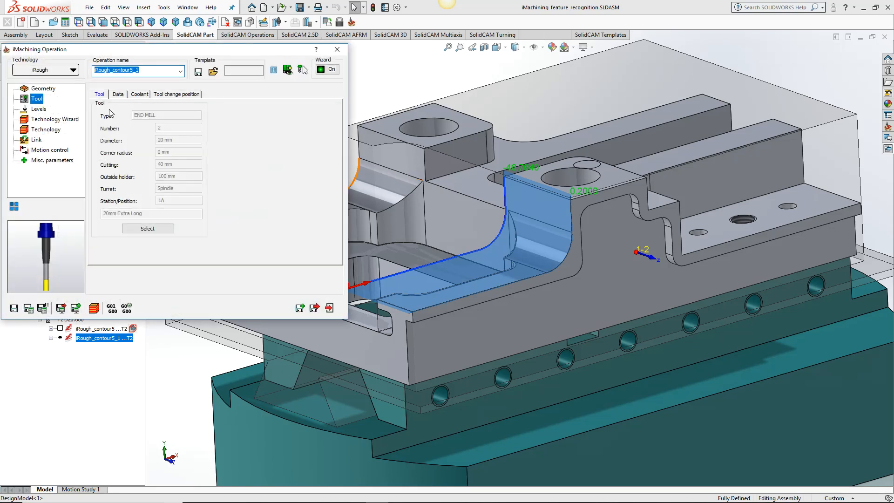
pyautogui.click(41, 89)
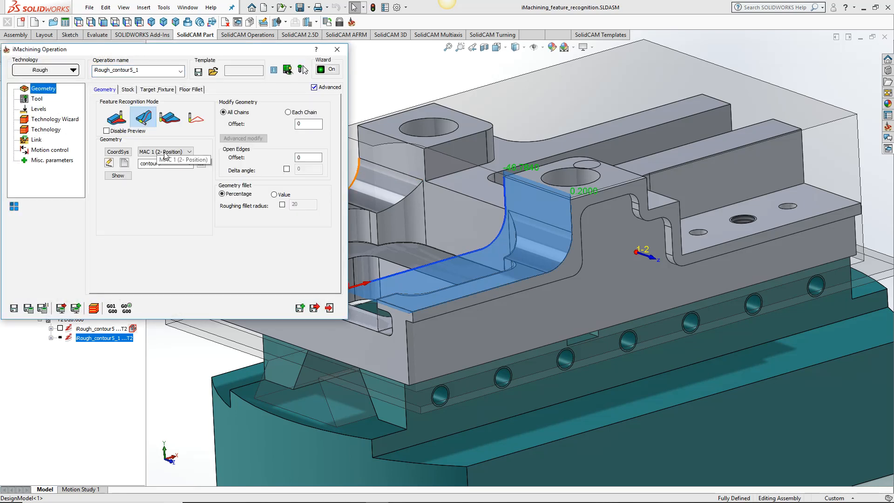
pyautogui.click(165, 152)
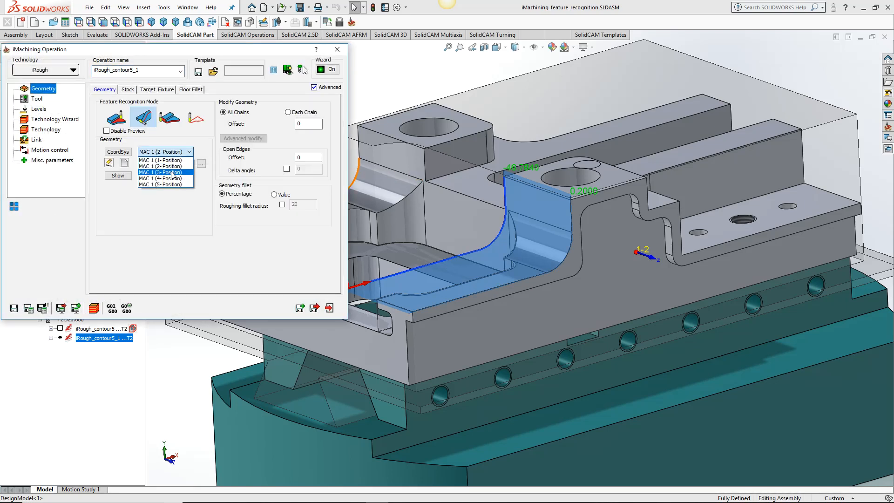
pyautogui.click(173, 176)
# Step: Define a new geometry chain along the opposite side's ledge edge, fillet arc and vertical wall edge, with Constant Z turned off
pyautogui.moveTo(607, 228); pyautogui.dragTo(705, 263, button='middle')
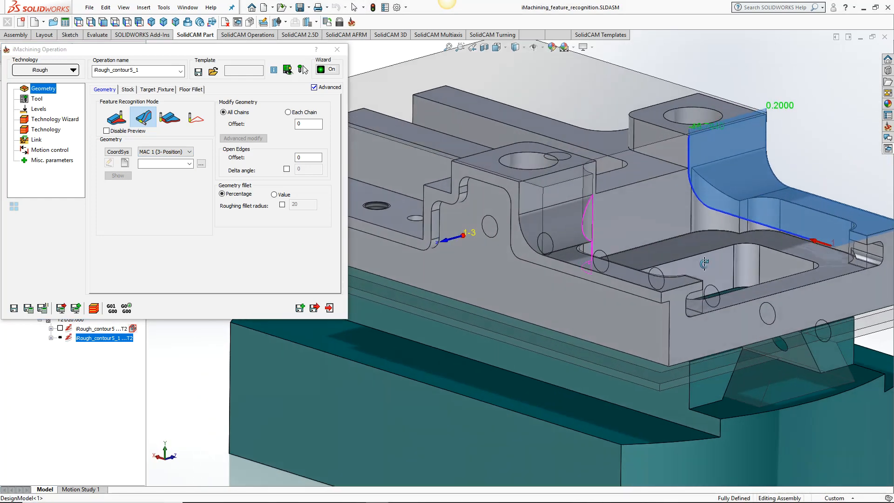
pyautogui.click(125, 163)
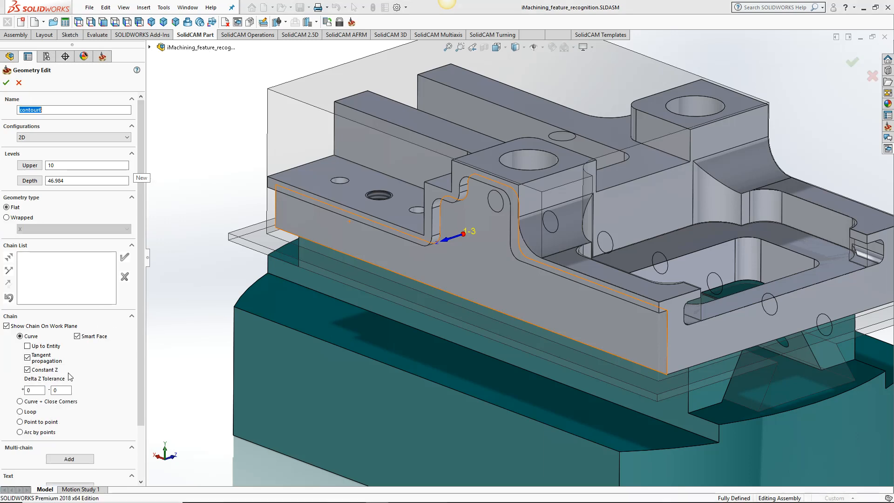
pyautogui.click(32, 371)
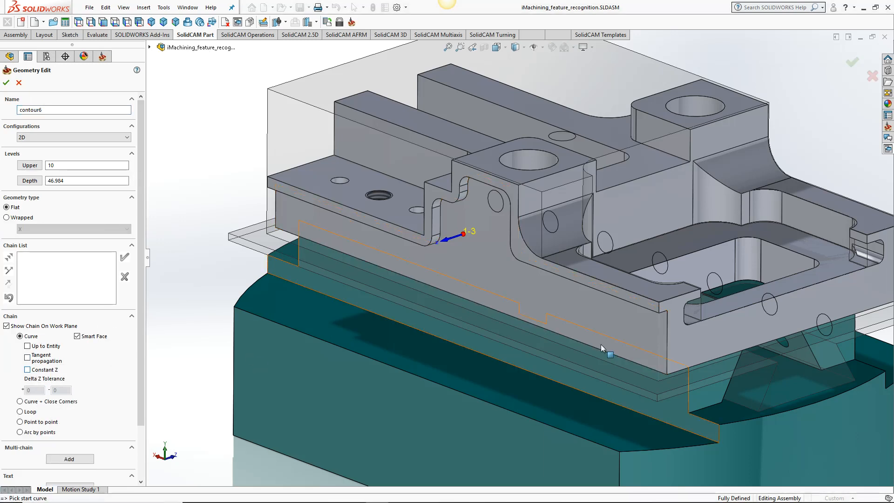
pyautogui.click(652, 300)
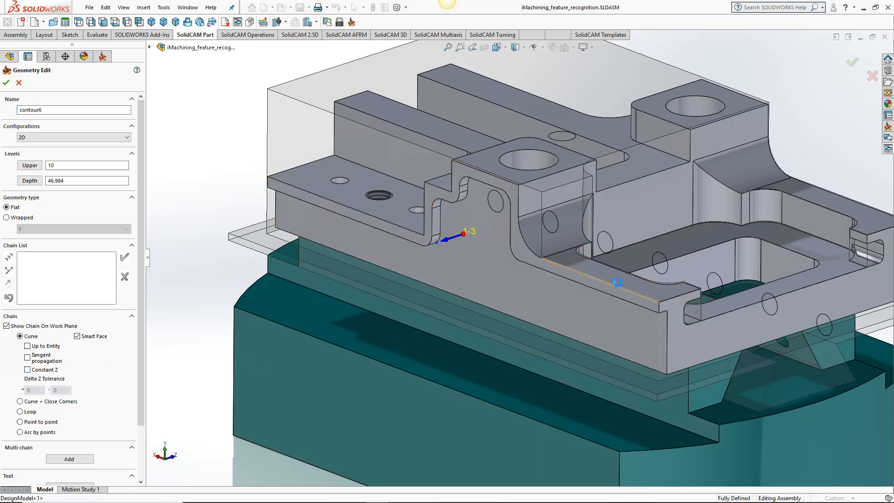
pyautogui.click(531, 252)
pyautogui.click(518, 208)
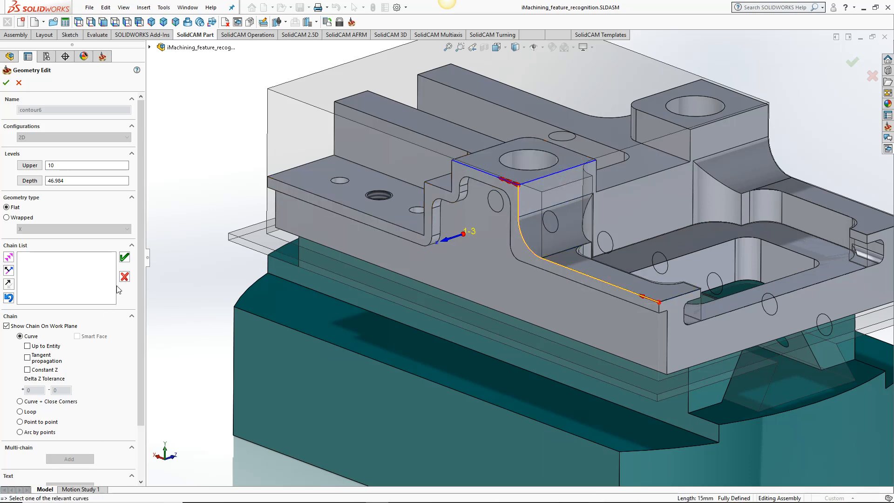
pyautogui.click(125, 259)
pyautogui.click(6, 83)
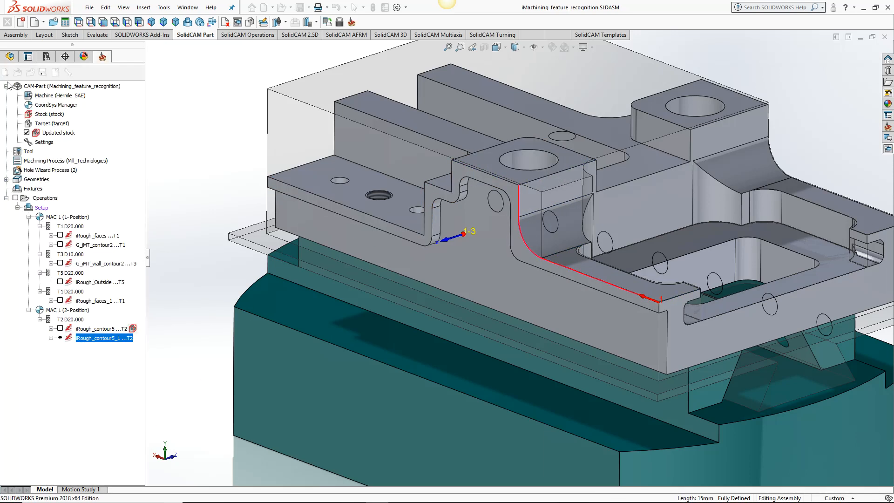
# Step: Set the copied operation's pocket depth to 46.984 from the wall's inner corner on the model, and save and calculate it
pyautogui.click(38, 109)
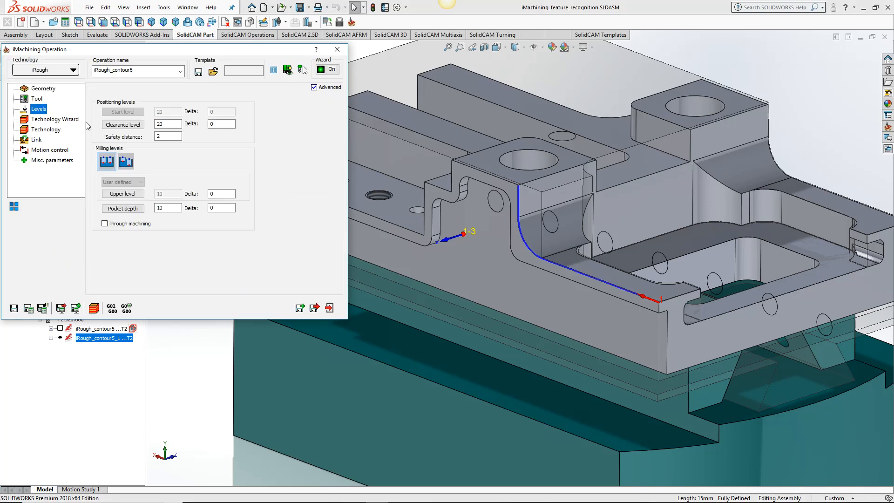
pyautogui.click(123, 208)
pyautogui.click(597, 193)
pyautogui.moveTo(583, 286)
pyautogui.mouseDown(button='middle')
pyautogui.moveTo(645, 252)
pyautogui.moveTo(590, 290)
pyautogui.mouseUp(button='middle')
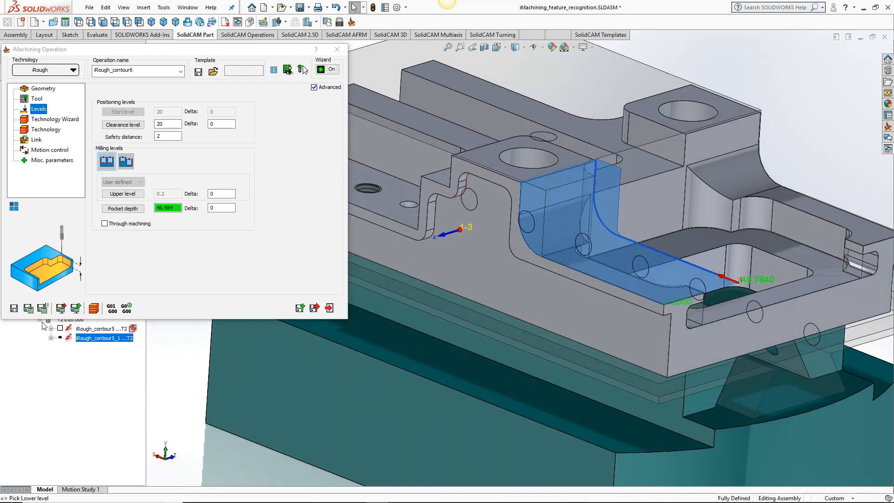
pyautogui.click(31, 310)
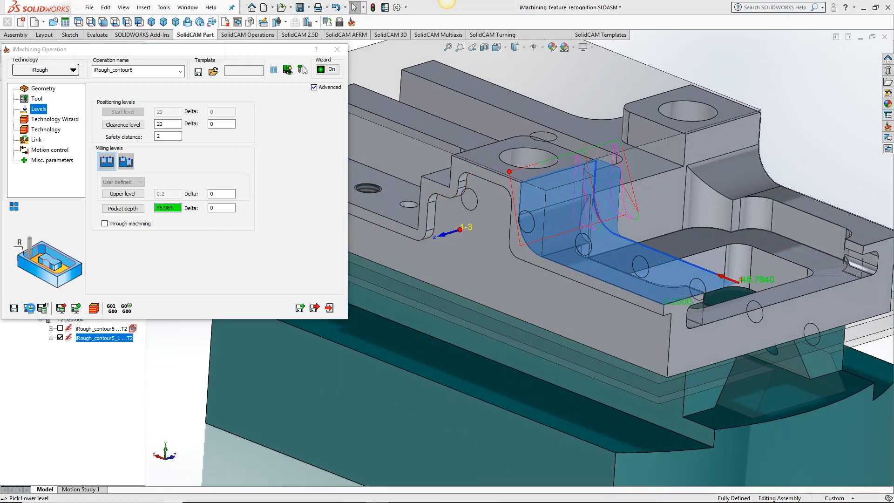
# Step: Exit the copied contour roughing operation and hide the iRough_contour6 toolpath
pyautogui.click(329, 308)
pyautogui.click(60, 356)
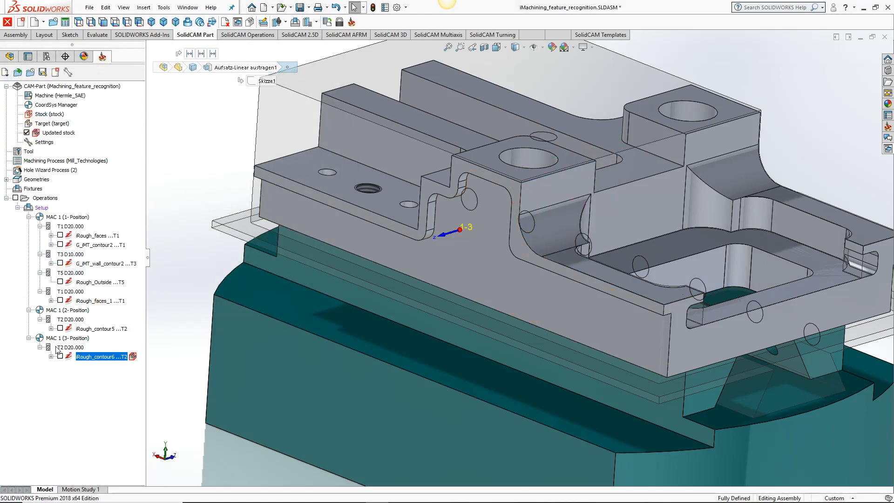
# Step: Examine the two undercut slots at the part's open end, including the slot fillet and the adjoining pocket floor face
pyautogui.moveTo(399, 258); pyautogui.dragTo(350, 241, button='middle')
pyautogui.scroll(3, 350, 241)
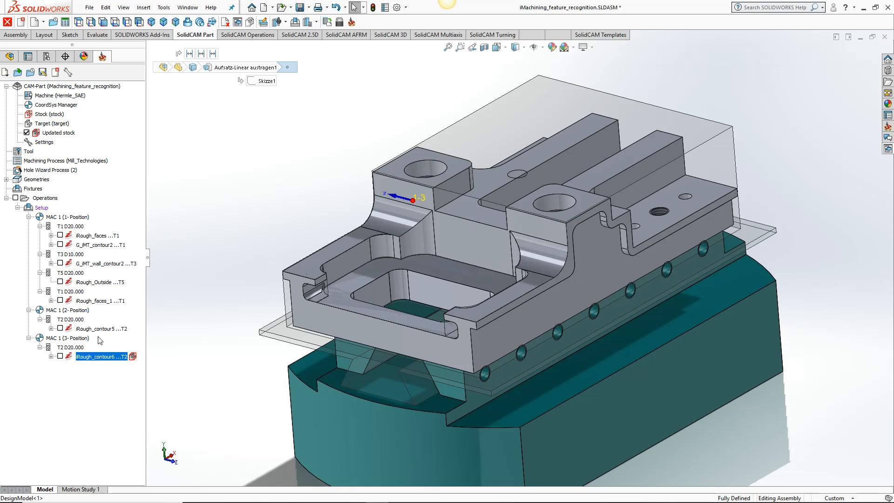
pyautogui.moveTo(387, 283); pyautogui.dragTo(365, 298, button='middle')
pyautogui.scroll(1, 365, 297)
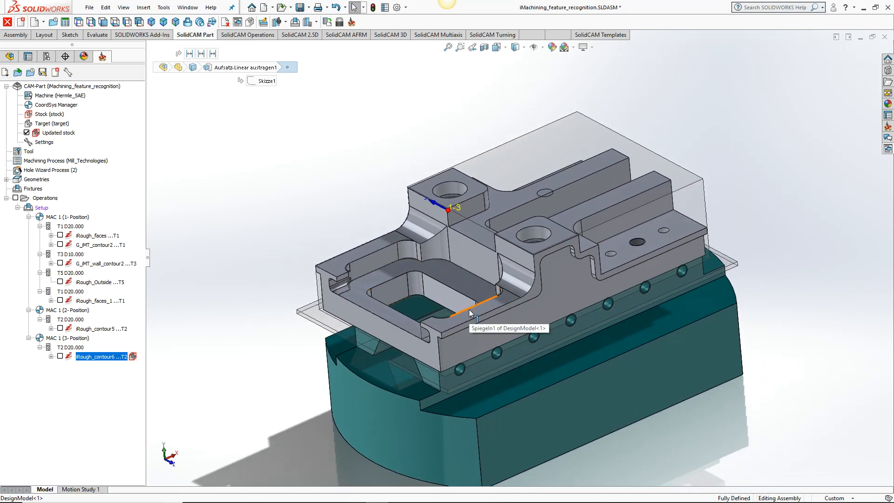
pyautogui.moveTo(433, 307); pyautogui.dragTo(446, 282, button='middle')
pyautogui.scroll(-8, 419, 277)
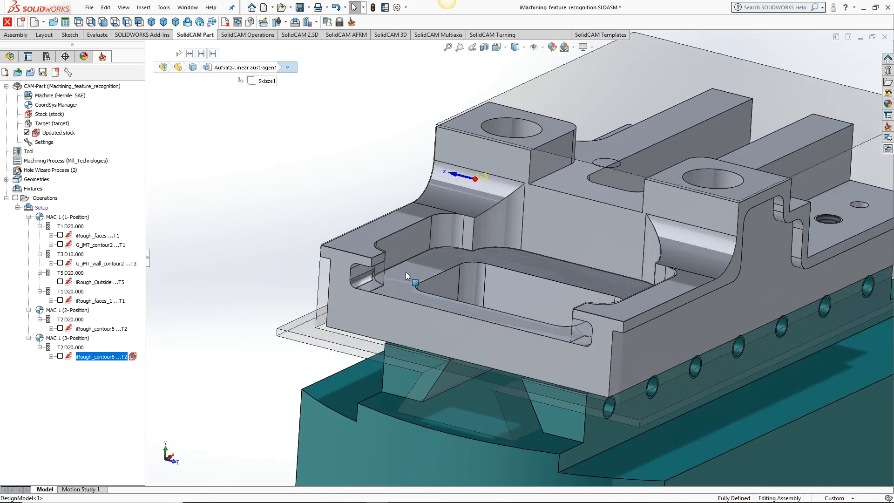
pyautogui.click(391, 225)
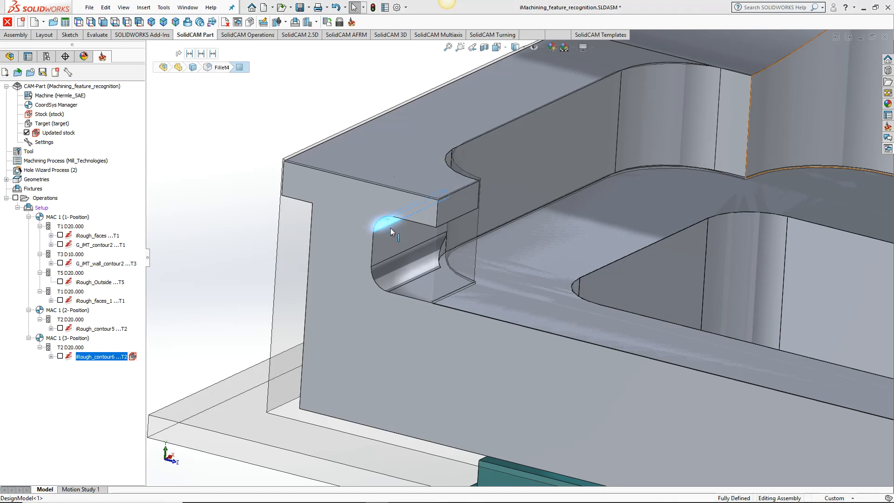
pyautogui.moveTo(434, 251); pyautogui.dragTo(439, 273, button='middle')
pyautogui.click(462, 273)
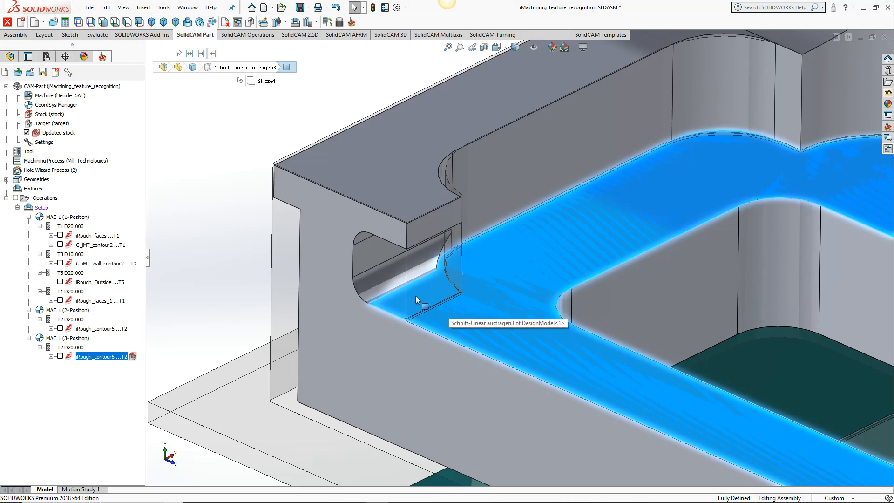
pyautogui.moveTo(420, 247)
pyautogui.mouseDown(button='middle')
pyautogui.moveTo(427, 362)
pyautogui.moveTo(422, 233)
pyautogui.mouseUp(button='middle')
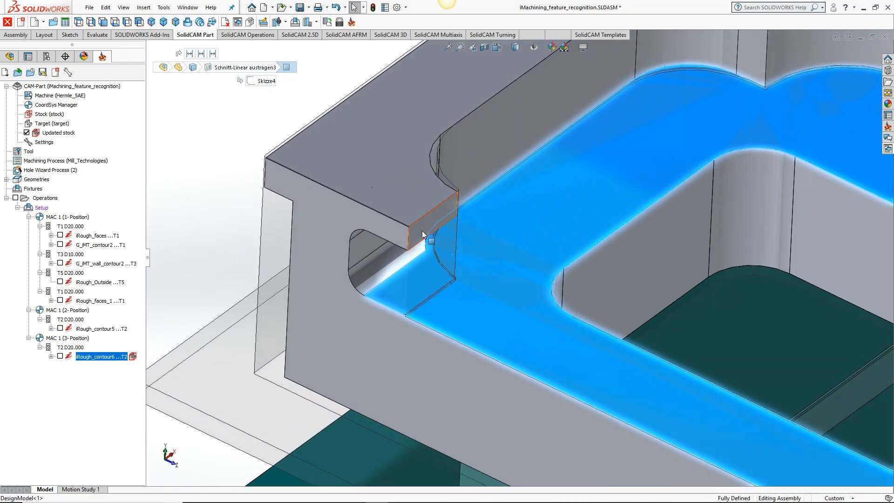
pyautogui.scroll(4, 457, 255)
pyautogui.scroll(2, 468, 275)
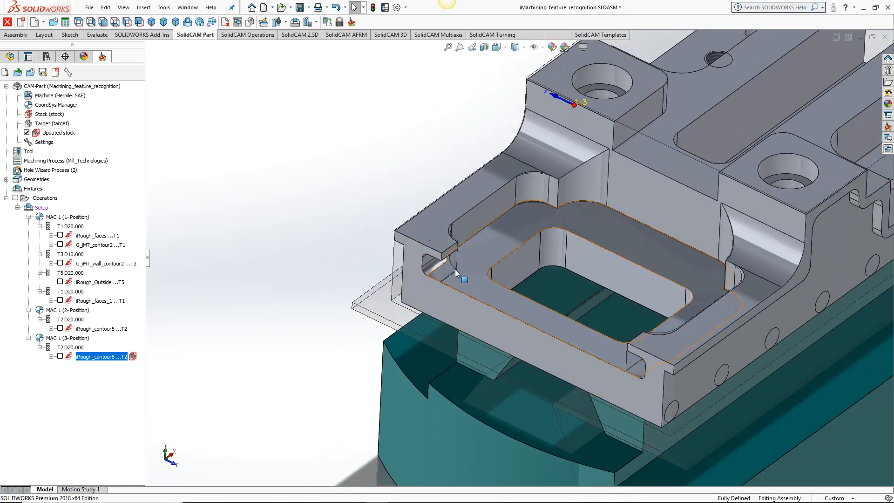
# Step: Add a 2D iMachining operation after iRough_contour6, using MAC 1 (5-Position) and the chain feature recognition mode
pyautogui.rightClick(110, 357)
pyautogui.moveTo(224, 30)
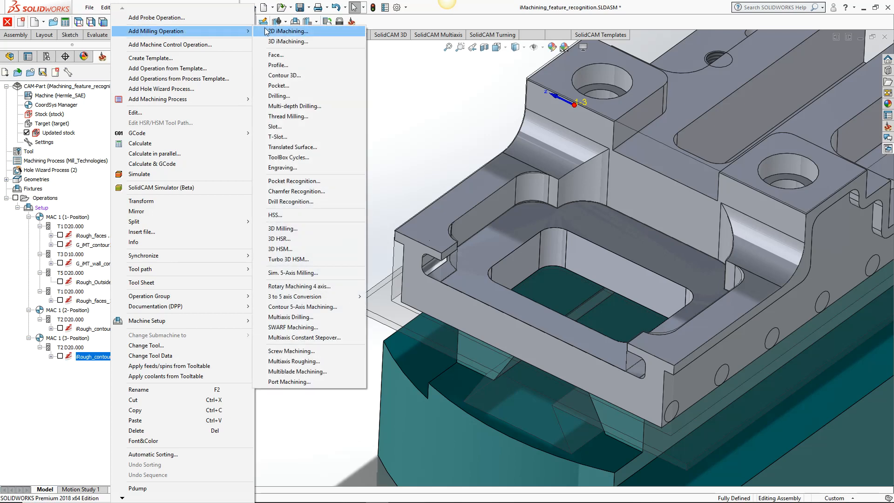
pyautogui.click(267, 31)
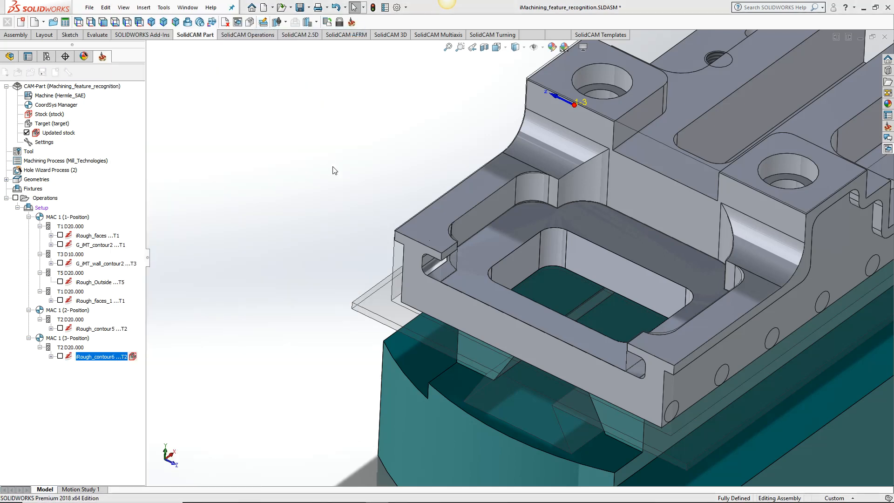
pyautogui.click(161, 152)
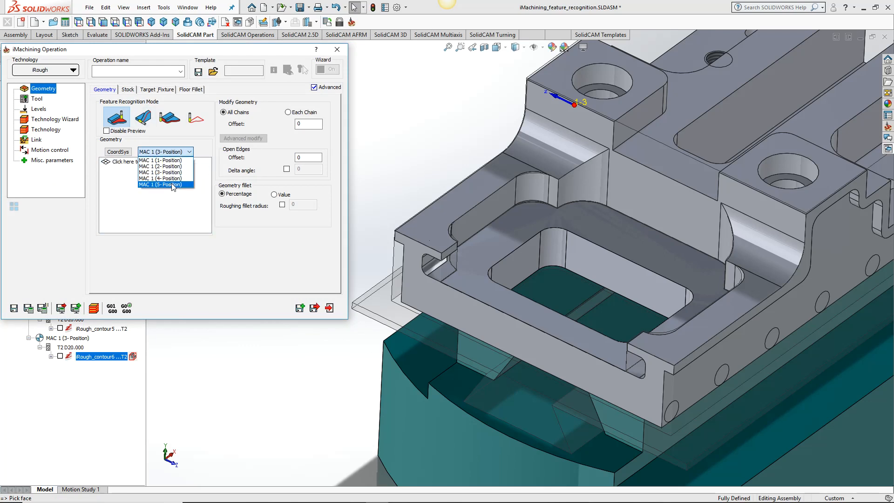
pyautogui.click(161, 185)
pyautogui.moveTo(667, 292); pyautogui.dragTo(707, 195, button='middle')
pyautogui.click(143, 120)
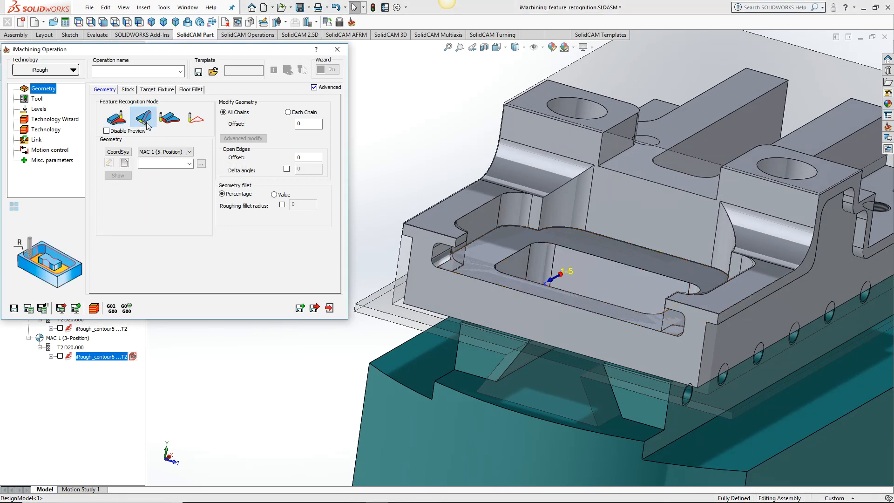
# Step: Define a chain around the first undercut slot's profile with Constant Z off, extending it point to point along the pocket floor edge
pyautogui.click(125, 163)
pyautogui.scroll(-10, 454, 266)
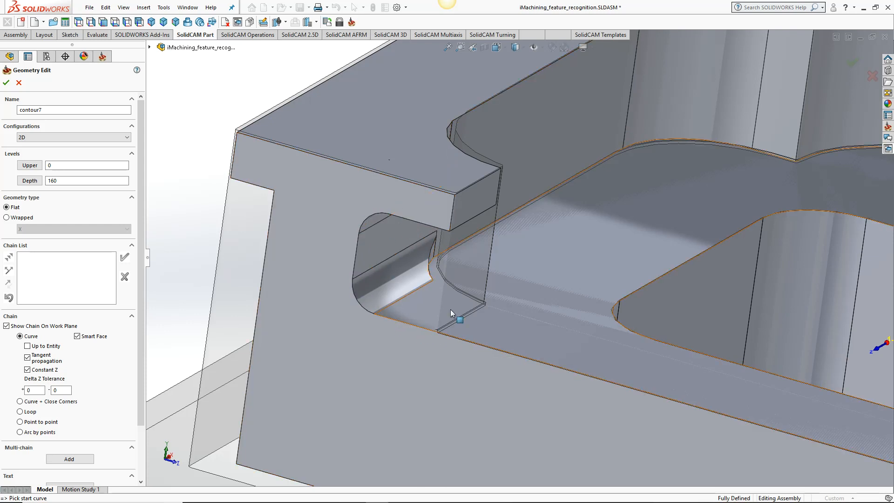
pyautogui.scroll(6, 471, 227)
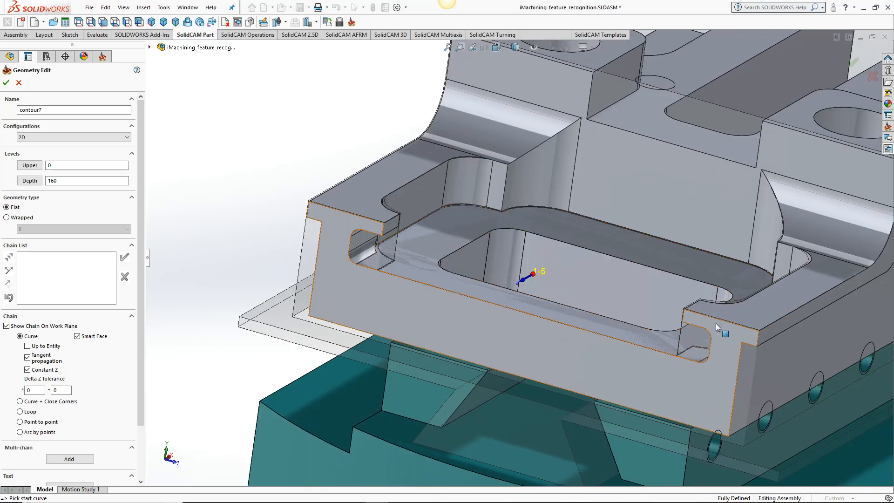
pyautogui.scroll(-5, 375, 302)
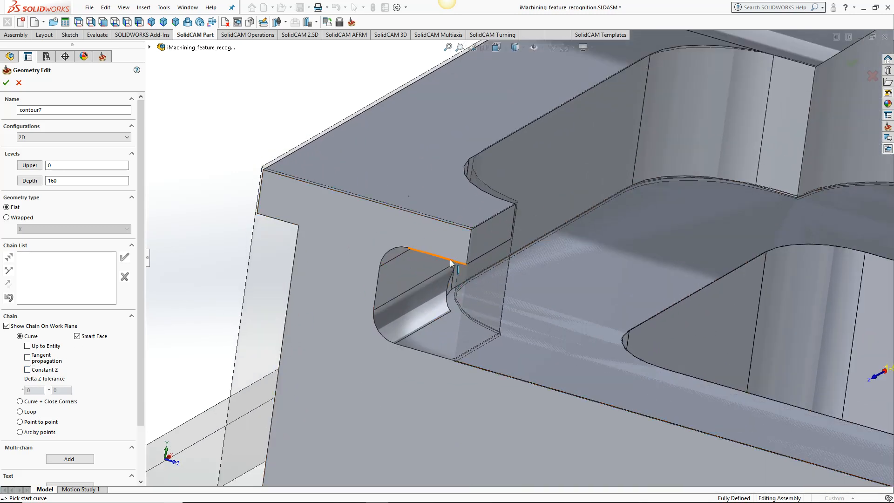
pyautogui.click(408, 256)
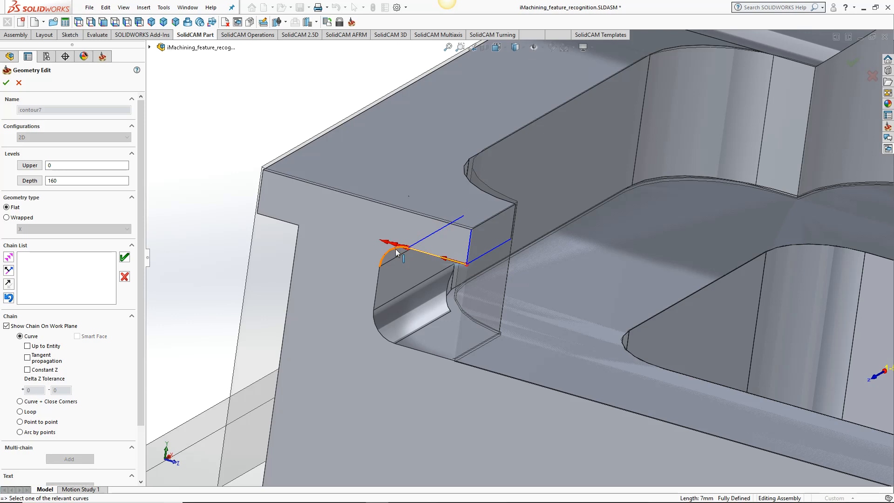
pyautogui.click(378, 283)
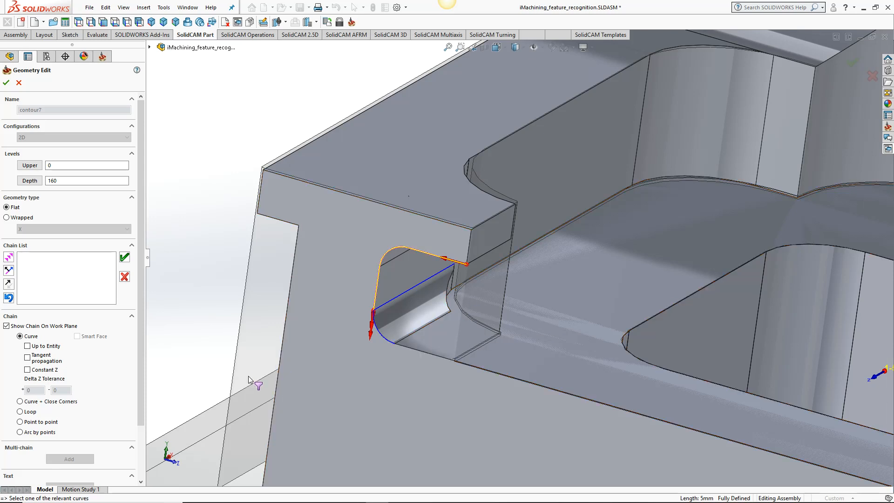
pyautogui.click(381, 337)
pyautogui.click(32, 422)
pyautogui.click(482, 369)
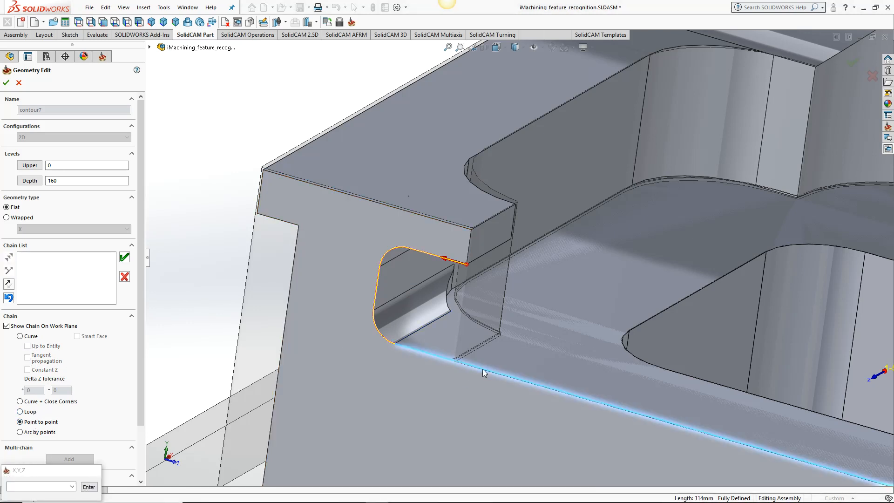
pyautogui.click(130, 259)
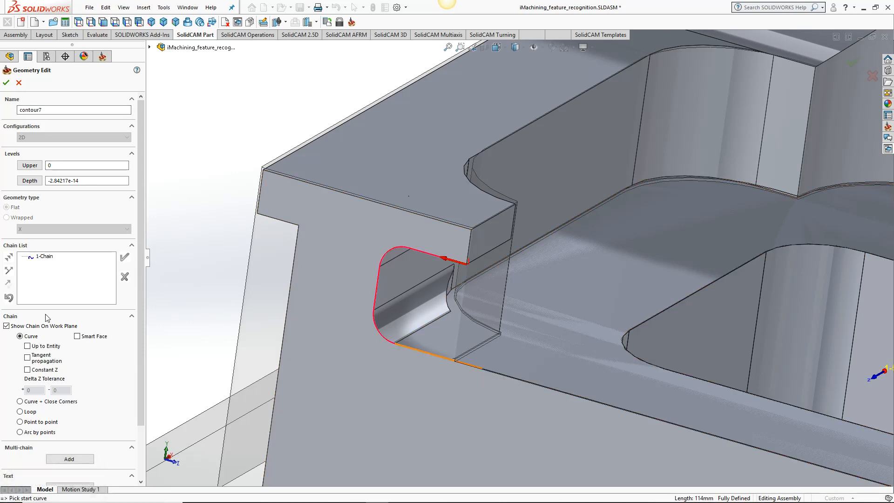
# Step: Add a second chain around the opposite slot's profile, ending it with a point-to-point segment along the pocket floor edge
pyautogui.moveTo(525, 266); pyautogui.dragTo(638, 355, button='middle')
pyautogui.scroll(-4, 694, 326)
pyautogui.click(679, 275)
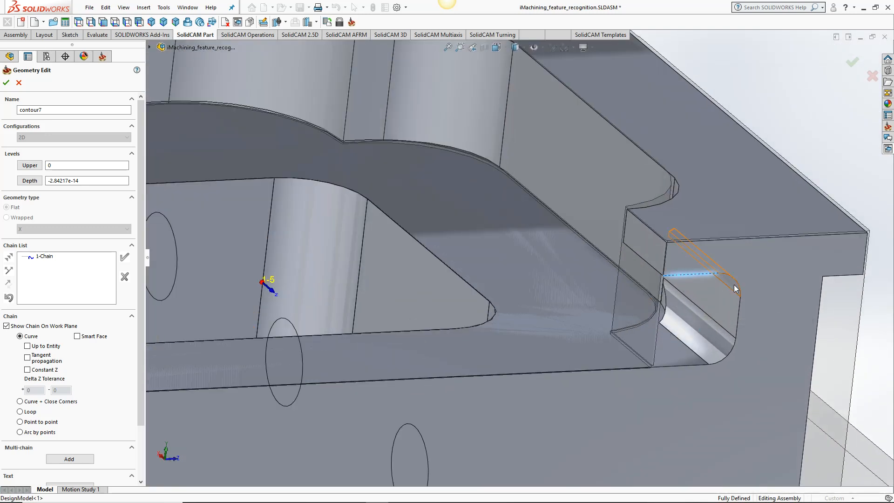
pyautogui.click(735, 287)
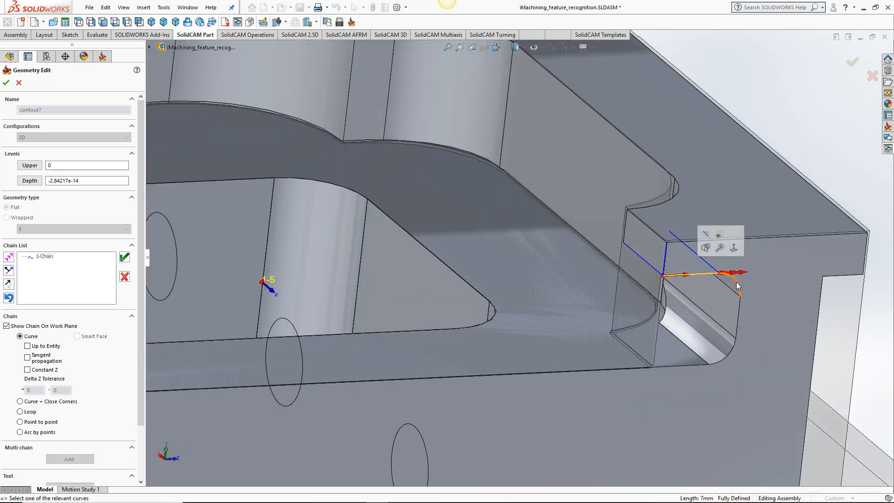
pyautogui.click(731, 360)
pyautogui.click(729, 359)
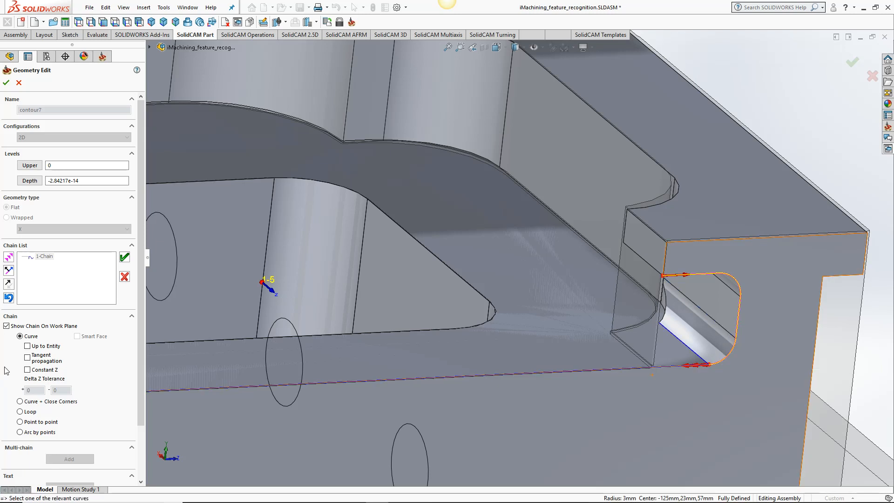
pyautogui.click(28, 421)
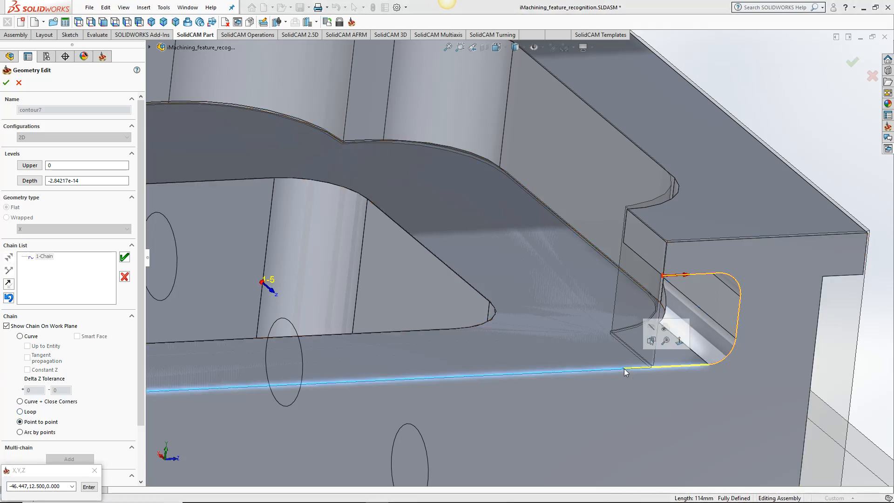
pyautogui.click(561, 374)
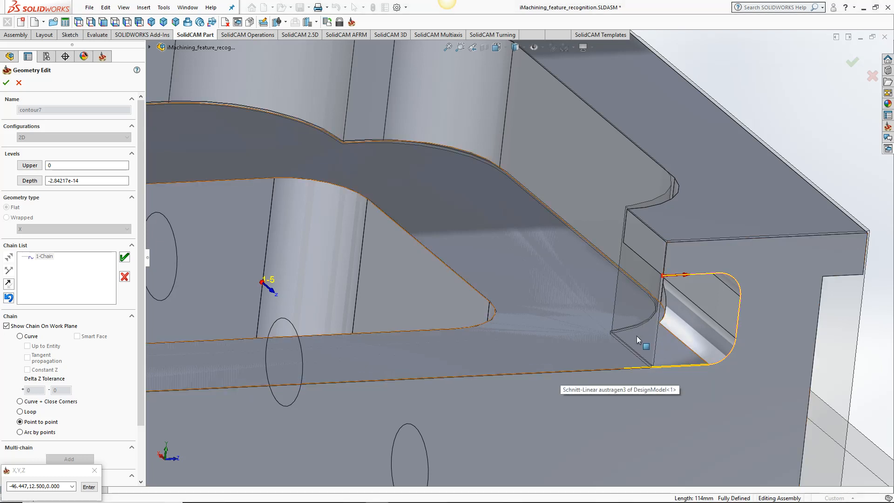
pyautogui.click(124, 257)
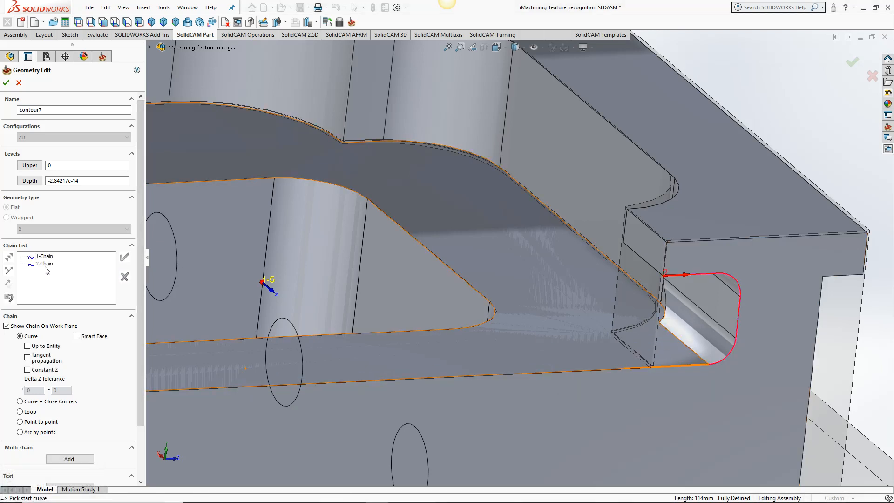
# Step: Reverse the direction of 2-Chain and accept the contour7 geometry
pyautogui.rightClick(45, 264)
pyautogui.click(72, 303)
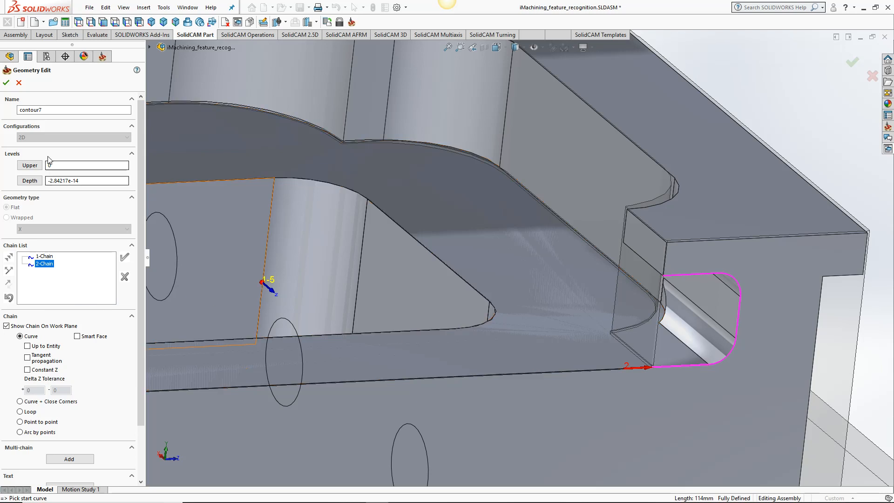
pyautogui.click(6, 83)
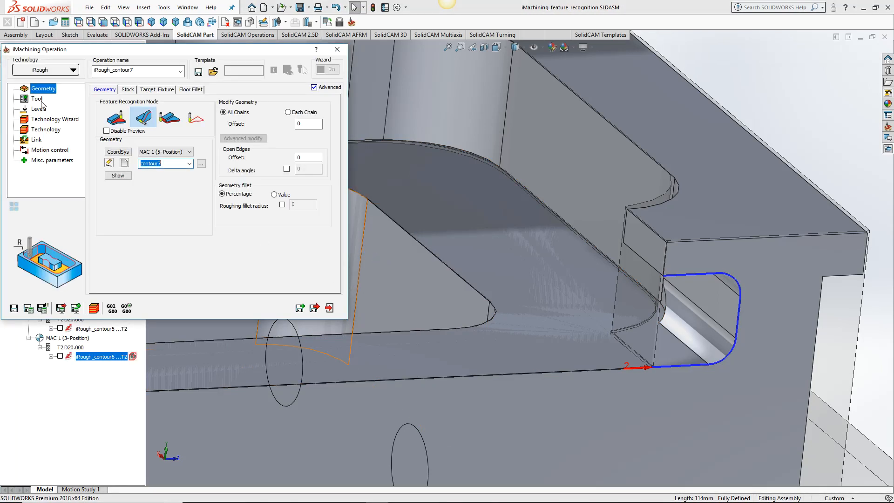
# Step: Assign tool number 4, the 6 mm end mill, to the iRough_contour7 operation
pyautogui.click(36, 99)
pyautogui.click(146, 228)
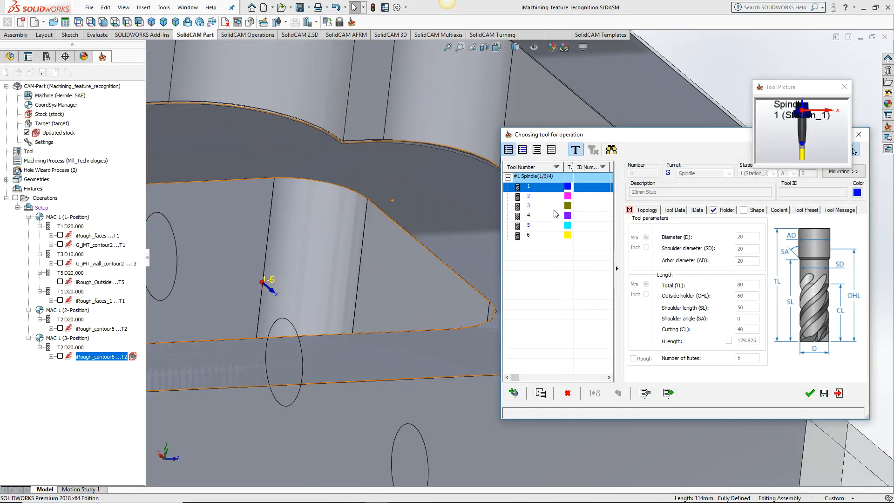
pyautogui.click(558, 216)
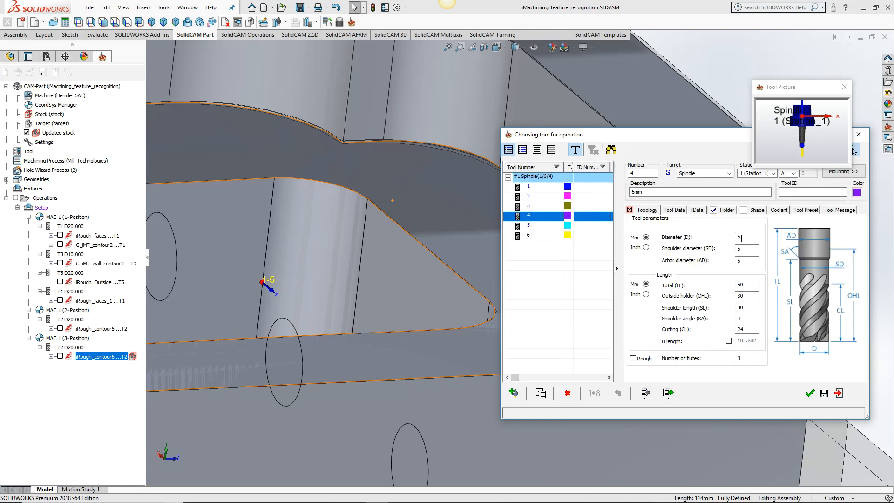
pyautogui.click(810, 393)
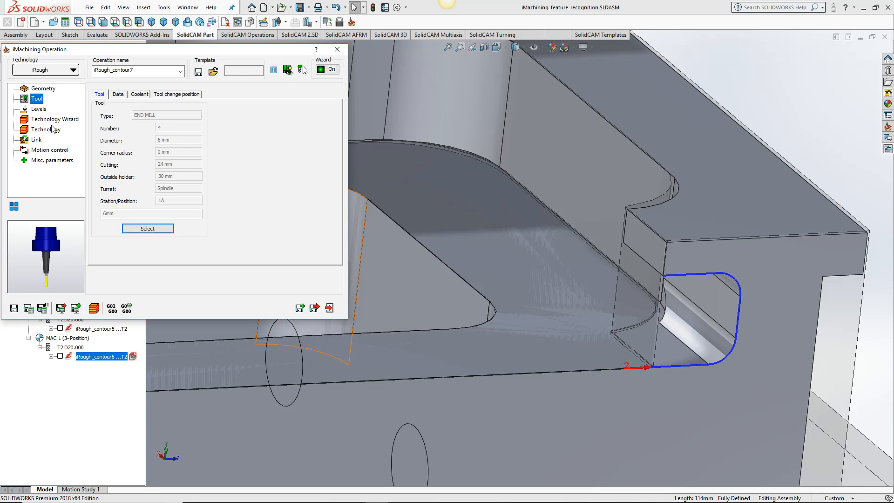
# Step: Set the pocket depth to 20.2 from the inner end of the slot on the model, and check the depth preview on both slots
pyautogui.click(39, 109)
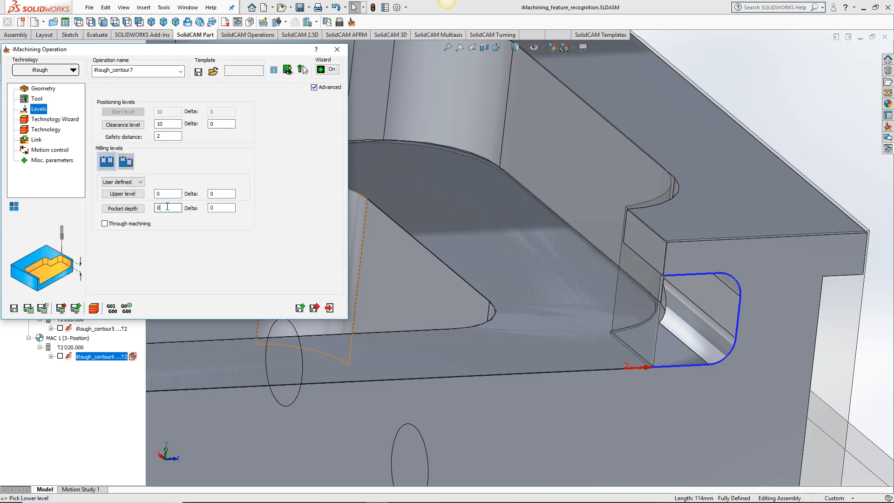
pyautogui.moveTo(633, 298); pyautogui.dragTo(676, 321, button='middle')
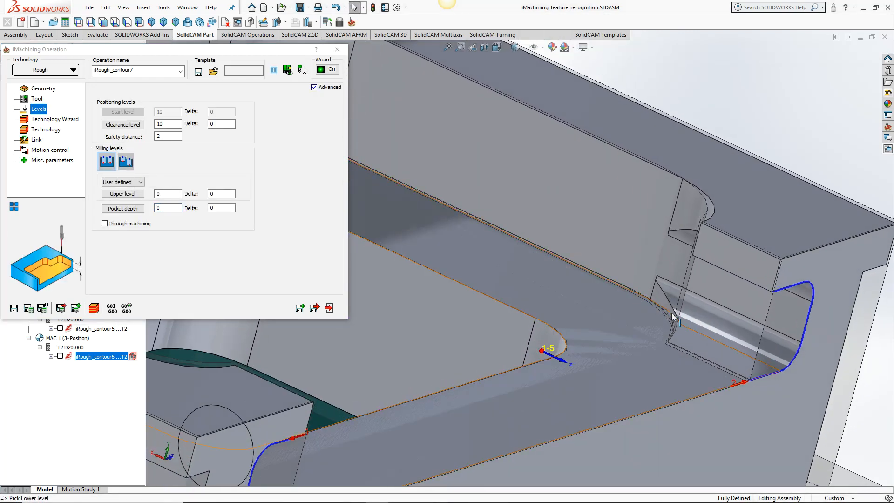
pyautogui.click(657, 274)
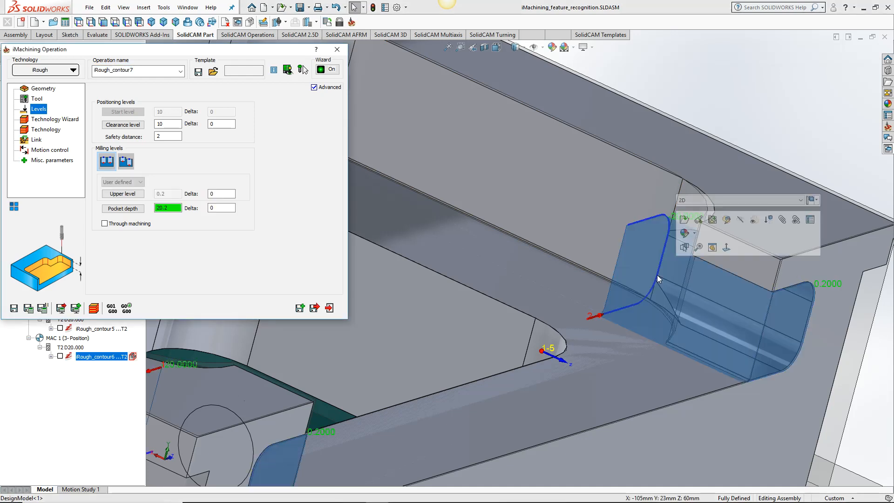
pyautogui.moveTo(636, 287)
pyautogui.mouseDown(button='middle')
pyautogui.moveTo(669, 316)
pyautogui.moveTo(631, 297)
pyautogui.mouseUp(button='middle')
pyautogui.scroll(-4, 769, 317)
pyautogui.keyDown('ctrl'); pyautogui.moveTo(809, 332); pyautogui.dragTo(484, 310, button='middle'); pyautogui.keyUp('ctrl')
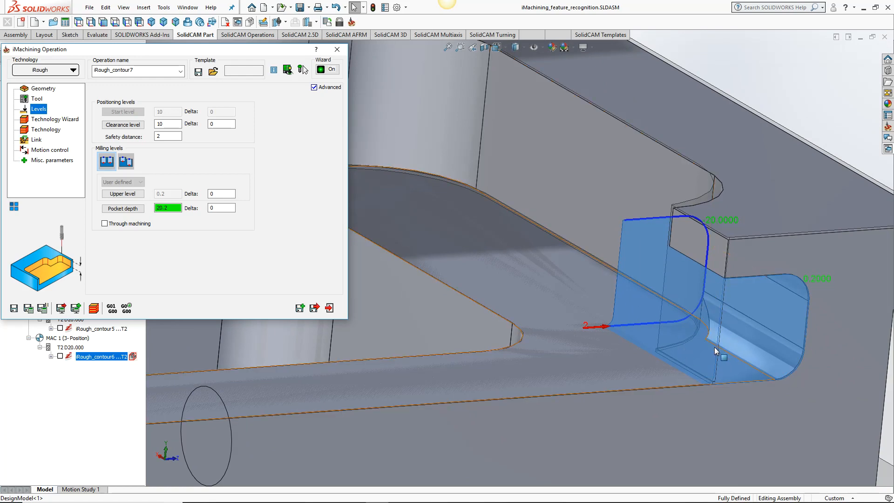
pyautogui.keyDown('ctrl'); pyautogui.moveTo(443, 369); pyautogui.dragTo(607, 336, button='middle'); pyautogui.keyUp('ctrl')
pyautogui.keyDown('ctrl'); pyautogui.moveTo(429, 347); pyautogui.dragTo(606, 338, button='middle'); pyautogui.keyUp('ctrl')
pyautogui.scroll(3, 609, 330)
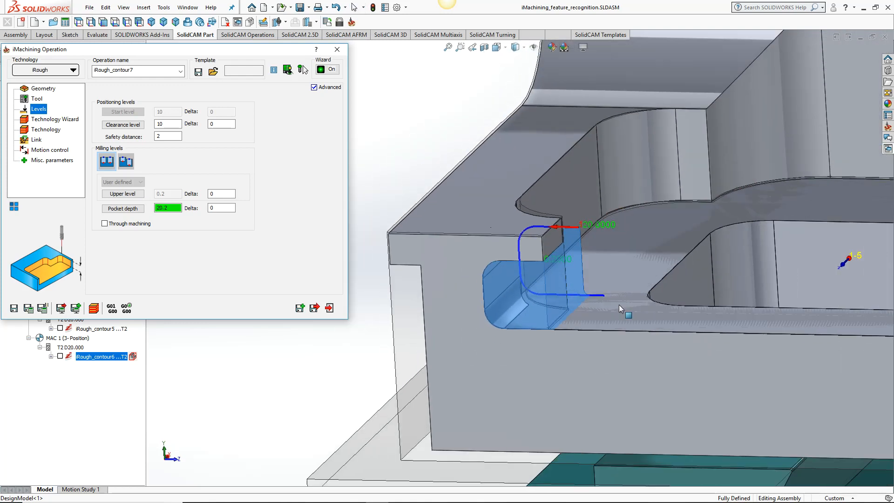
# Step: Save and calculate the iRough_contour7 operation, and check its toolpath in both undercut slots
pyautogui.click(29, 309)
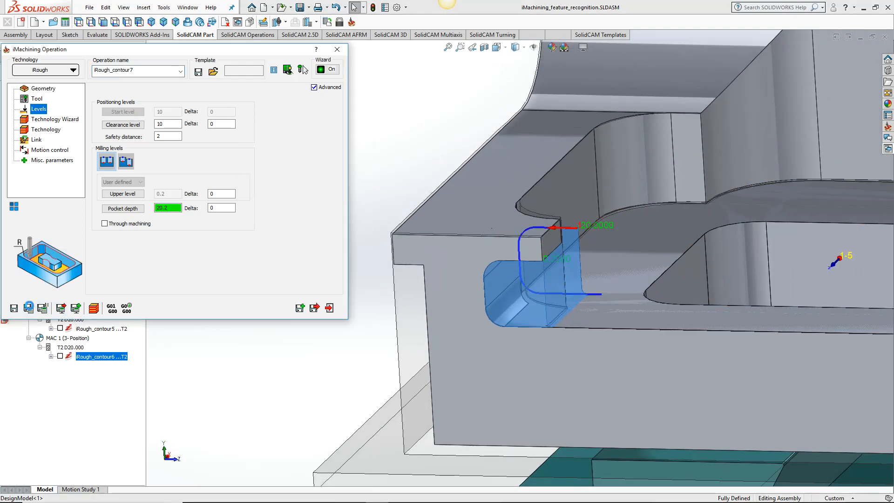
pyautogui.scroll(2, 606, 303)
pyautogui.keyDown('ctrl'); pyautogui.moveTo(711, 308); pyautogui.dragTo(483, 316, button='middle'); pyautogui.keyUp('ctrl')
pyautogui.scroll(1, 679, 313)
pyautogui.keyDown('ctrl'); pyautogui.moveTo(694, 334); pyautogui.dragTo(583, 355, button='middle'); pyautogui.keyUp('ctrl')
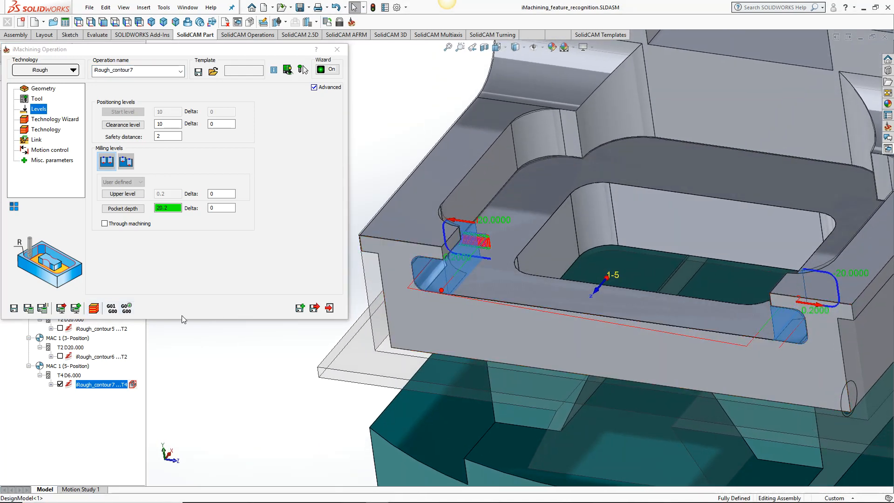
# Step: Simulate iRough_contour7 in Host CAD mode at an increased speed, and close the simulation and the operation
pyautogui.click(95, 308)
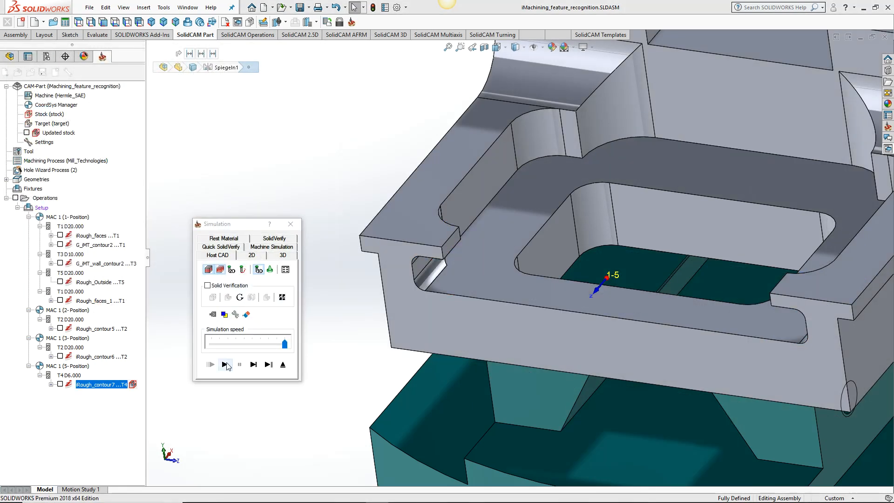
pyautogui.click(260, 344)
pyautogui.click(225, 364)
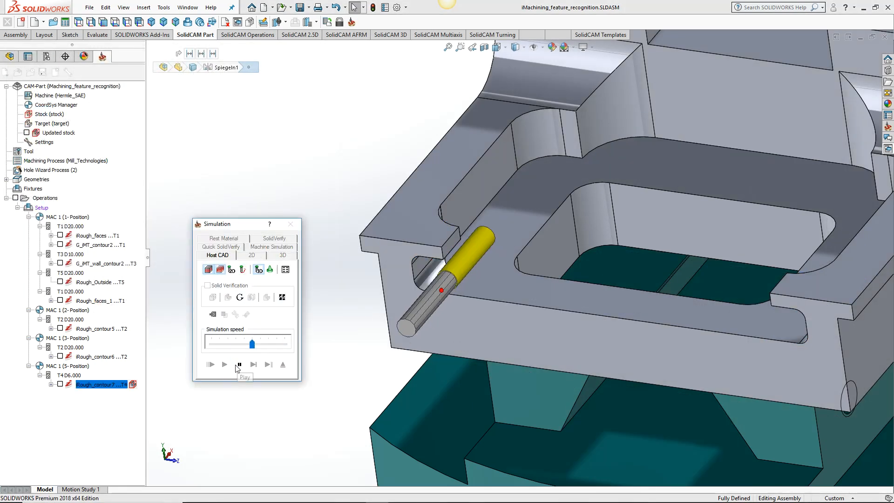
pyautogui.moveTo(260, 344); pyautogui.dragTo(301, 343)
pyautogui.moveTo(568, 256); pyautogui.dragTo(580, 273, button='middle')
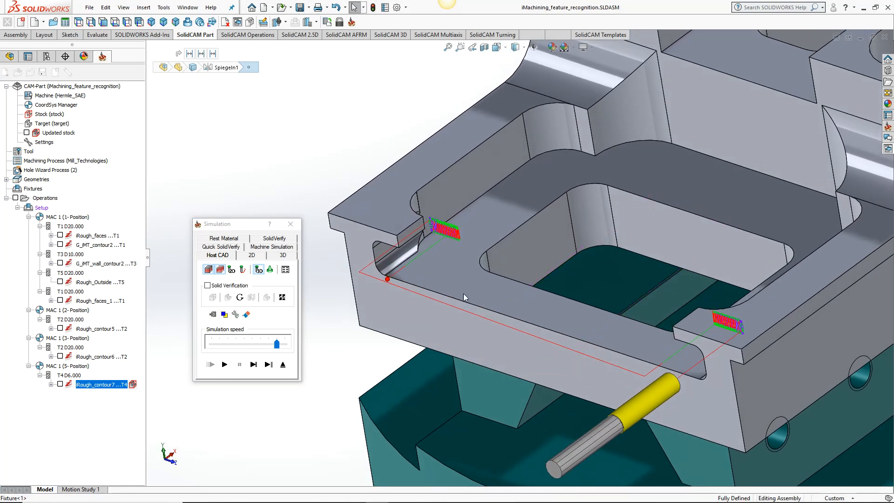
pyautogui.click(283, 365)
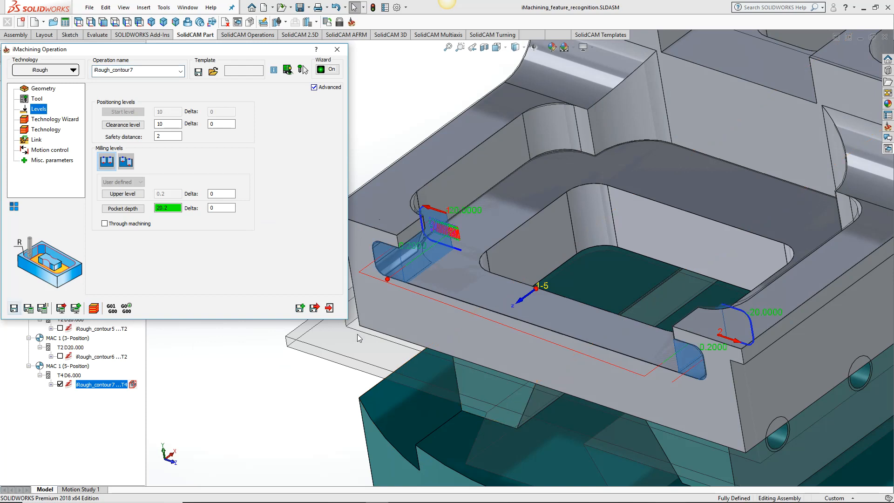
pyautogui.click(330, 308)
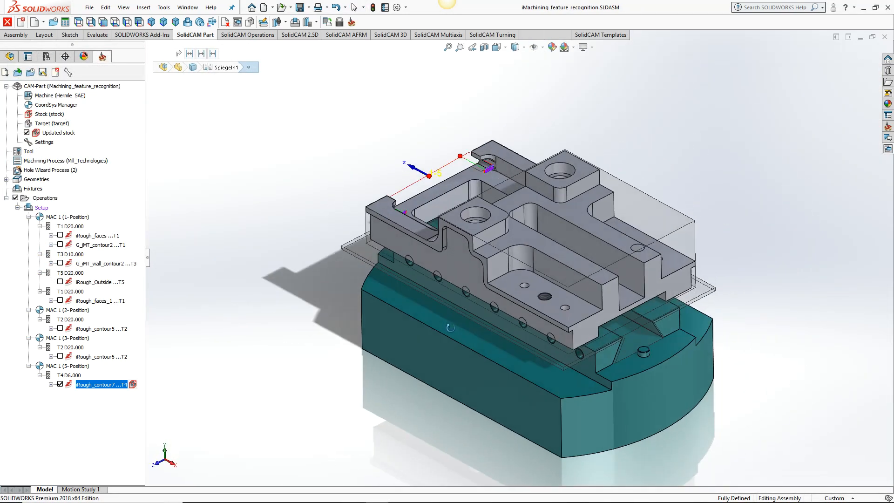
# Step: Hide the iRough_contour7 toolpath, and review the iRough_faces toolpath at MAC 1 (1-Position)
pyautogui.click(60, 384)
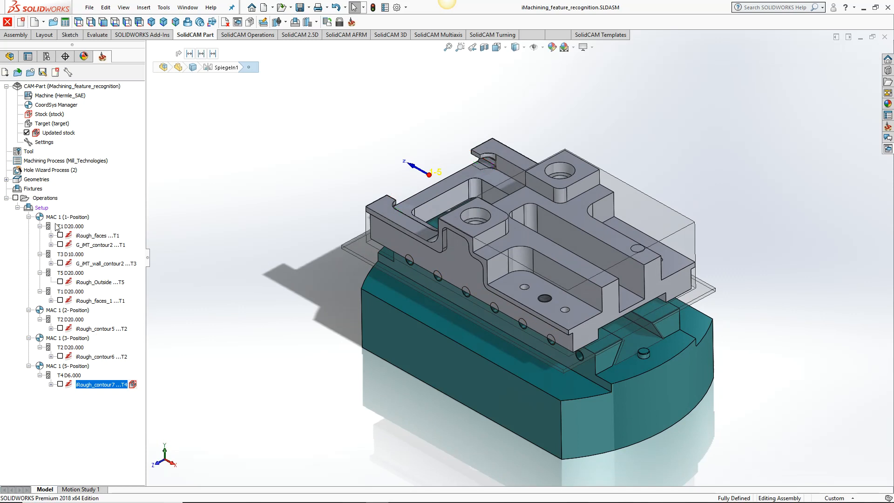
pyautogui.click(67, 217)
pyautogui.scroll(-3, 593, 289)
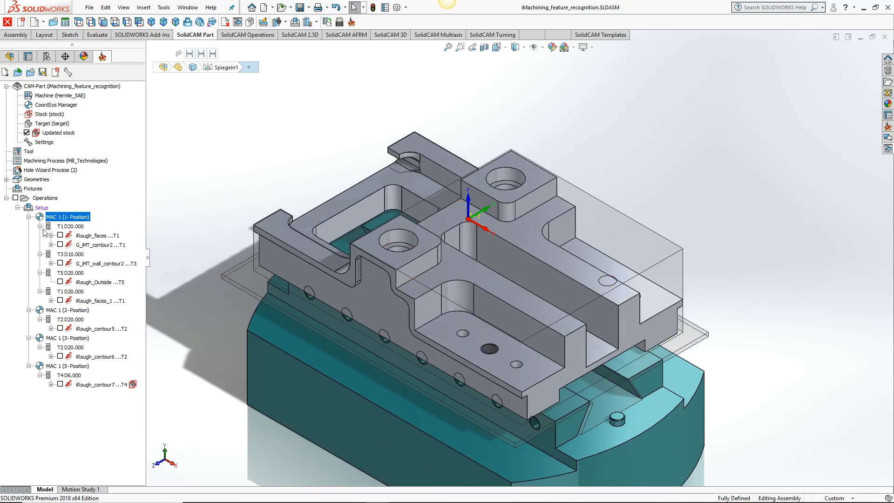
pyautogui.click(80, 238)
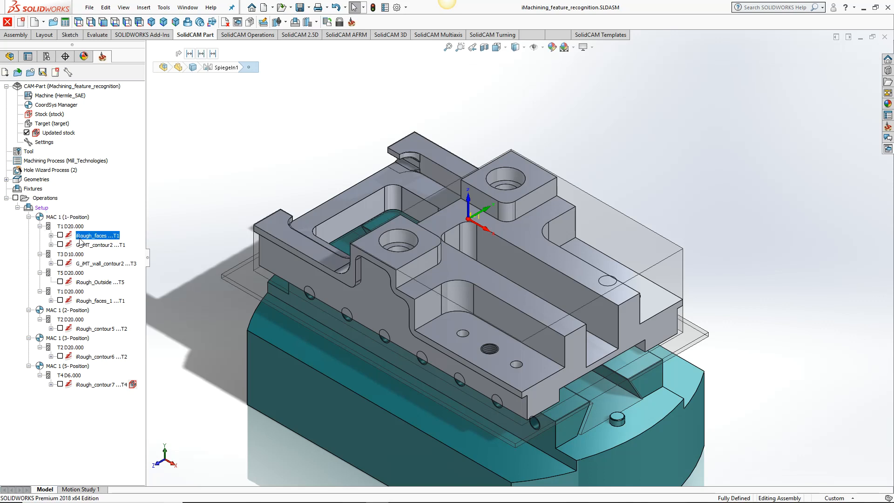
pyautogui.click(60, 235)
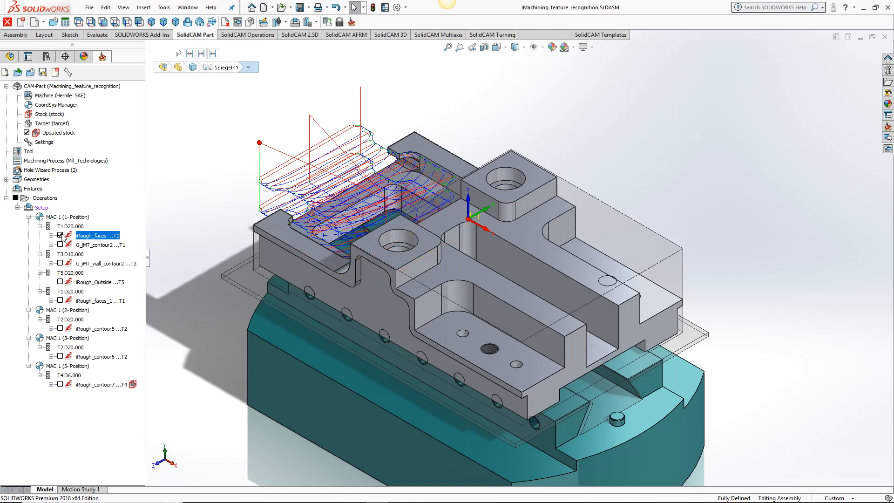
pyautogui.click(61, 235)
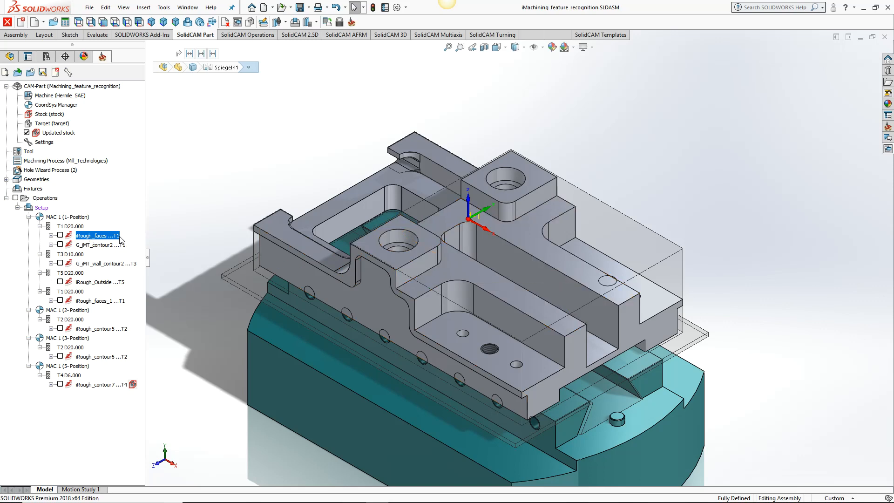
# Step: Reuse the iRough_faces operation on the flat central face between the two bosses to create another roughing operation
pyautogui.click(420, 286)
pyautogui.moveTo(447, 277); pyautogui.dragTo(440, 275)
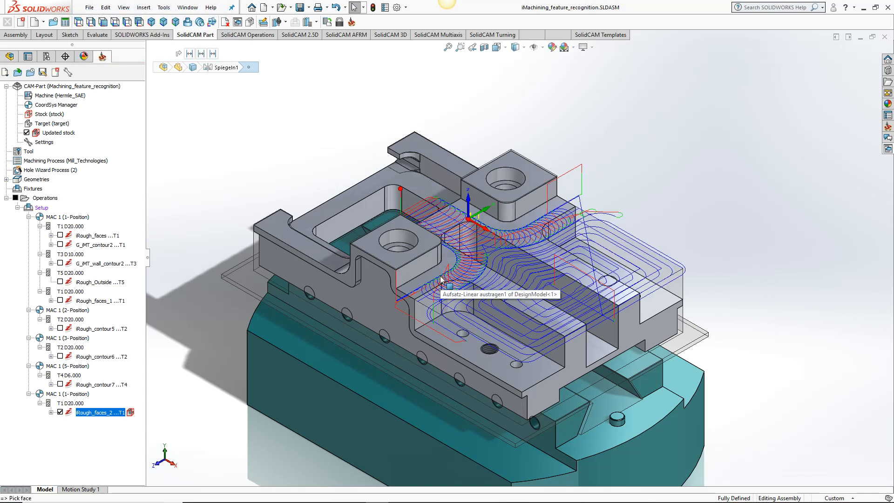
pyautogui.moveTo(489, 301); pyautogui.dragTo(485, 259, button='middle')
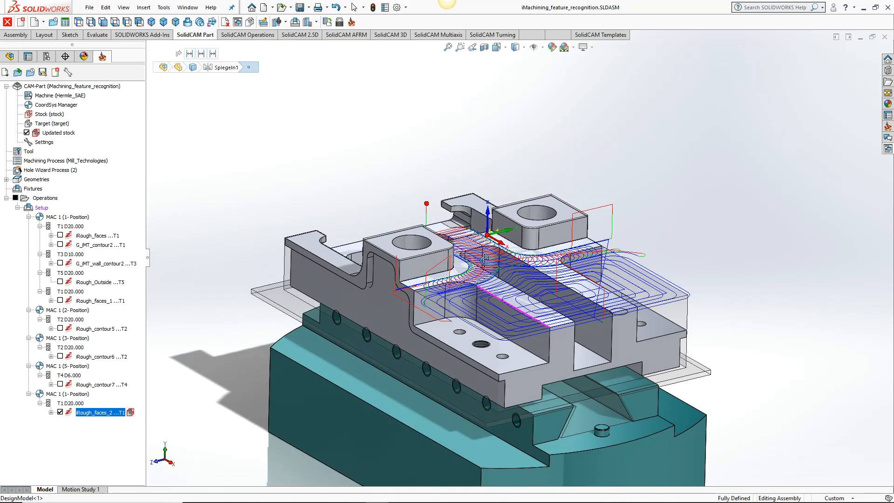
# Step: Examine the recognised faces geometry of iRough_faces_2 around the bosses and compare it with the operation's toolpath
pyautogui.click(60, 412)
pyautogui.click(51, 412)
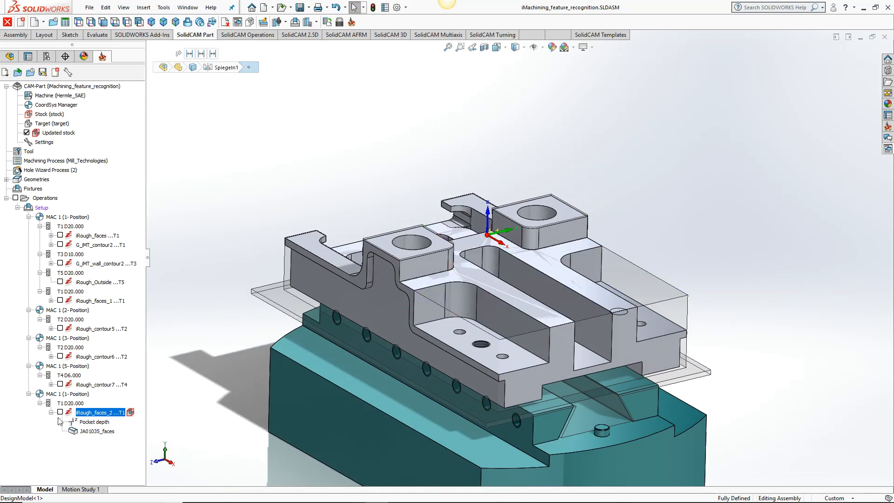
pyautogui.click(90, 431)
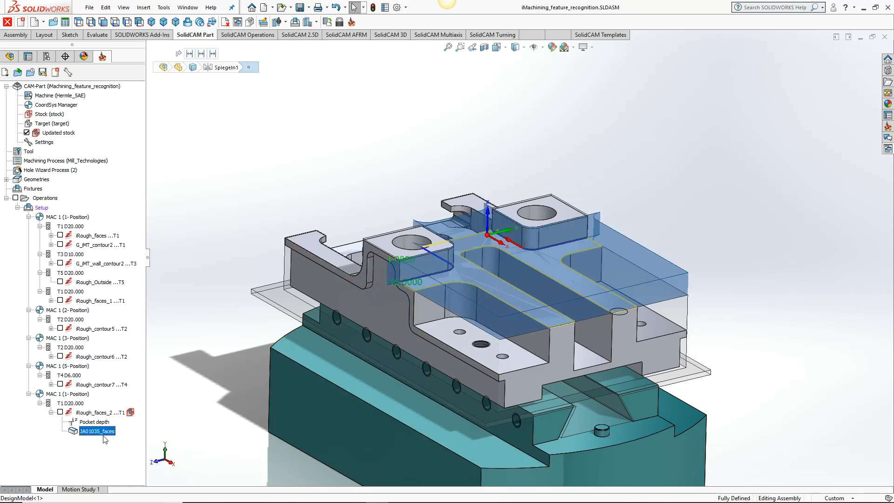
pyautogui.moveTo(375, 268); pyautogui.dragTo(394, 326, button='middle')
pyautogui.scroll(-1, 508, 267)
pyautogui.keyDown('ctrl'); pyautogui.moveTo(506, 253); pyautogui.dragTo(488, 280, button='middle'); pyautogui.keyUp('ctrl')
pyautogui.moveTo(488, 280); pyautogui.dragTo(515, 196, button='middle')
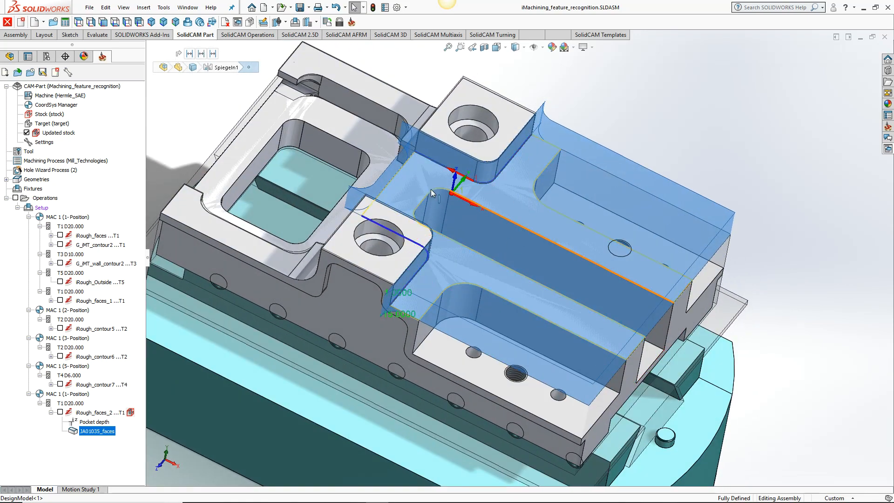
pyautogui.moveTo(455, 278); pyautogui.dragTo(450, 200, button='middle')
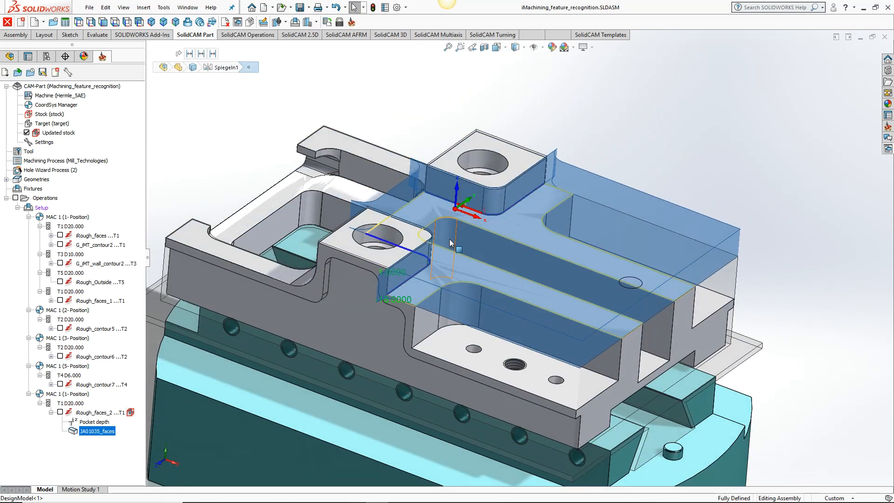
pyautogui.click(50, 413)
pyautogui.click(60, 412)
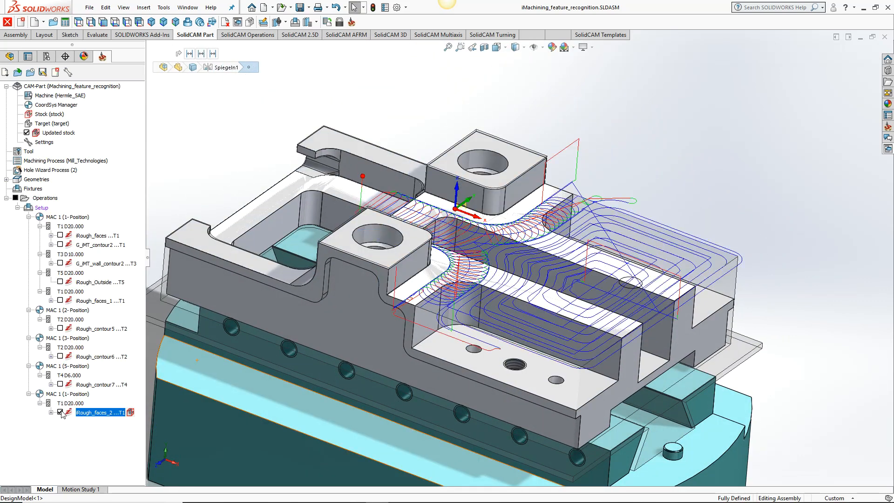
pyautogui.click(61, 411)
# Step: Reuse iRough_faces_2 on the tops of both bosses and the two lower side floors with the small holes
pyautogui.moveTo(485, 330); pyautogui.dragTo(420, 324, button='middle')
pyautogui.scroll(2, 470, 312)
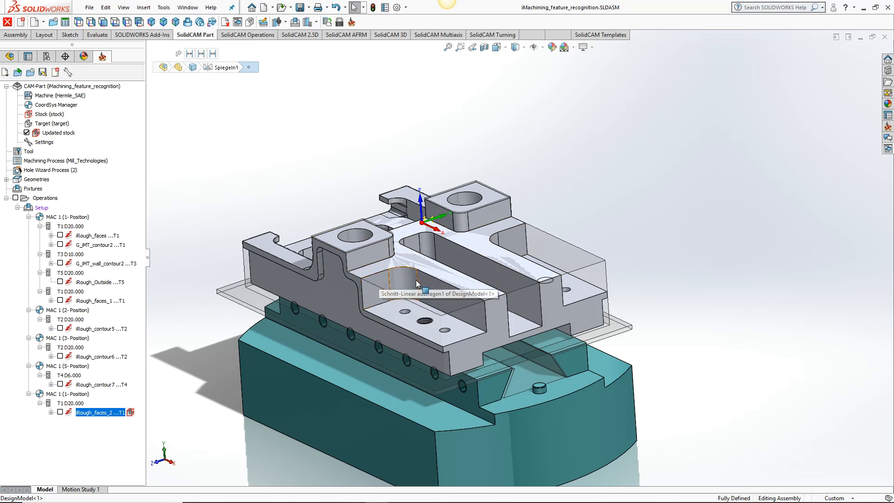
pyautogui.moveTo(395, 272); pyautogui.dragTo(404, 292, button='middle')
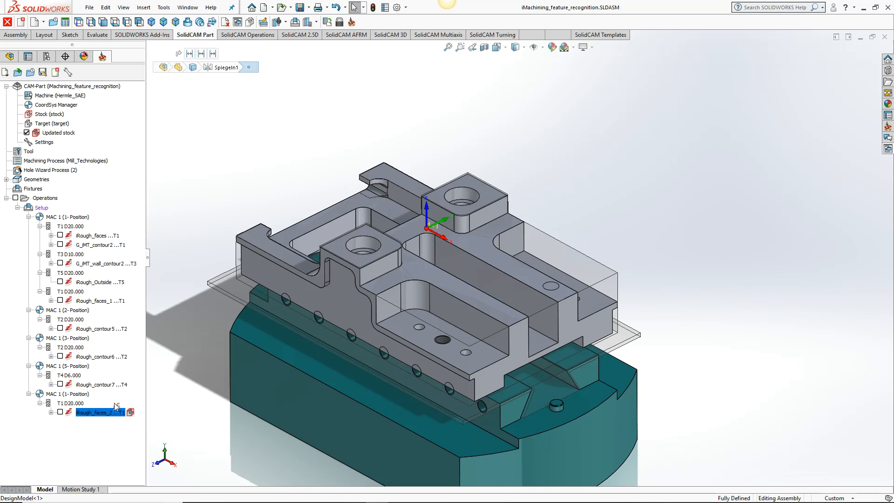
pyautogui.click(387, 253)
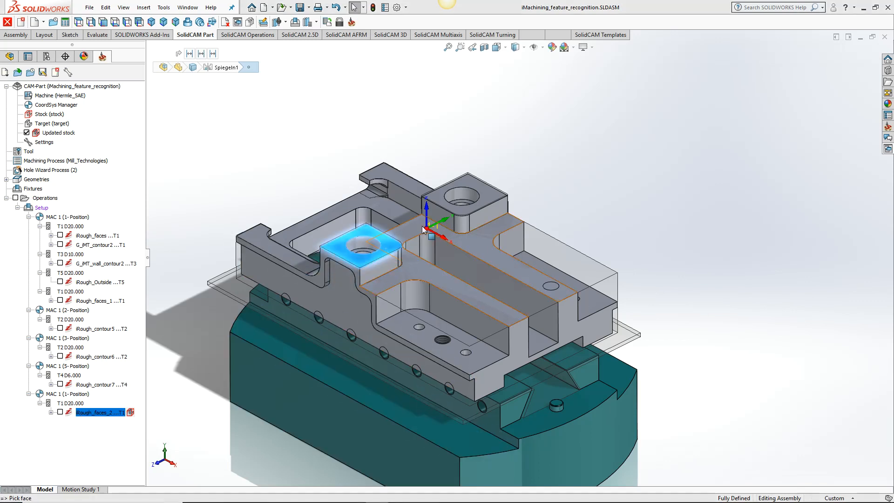
pyautogui.click(482, 202)
pyautogui.click(484, 360)
pyautogui.click(595, 301)
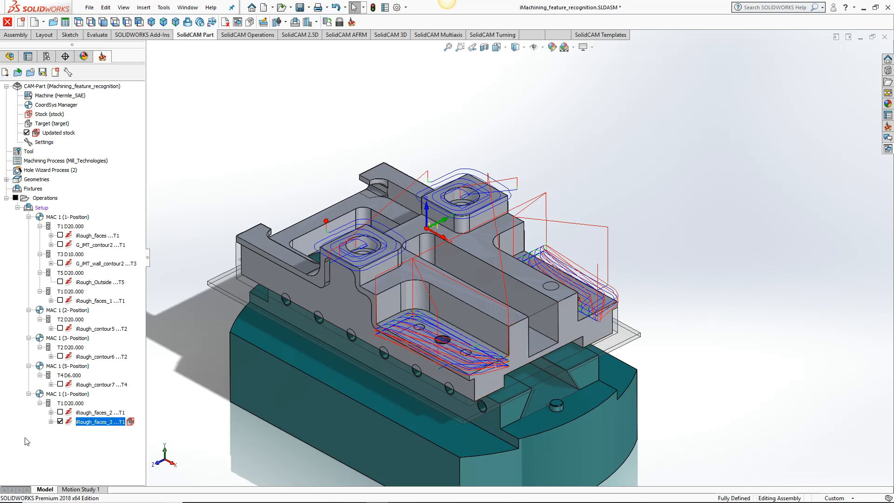
# Step: Examine the four recognised areas in the faces geometry of iRough_faces_3, and hide its toolpath
pyautogui.click(52, 422)
pyautogui.click(97, 431)
pyautogui.moveTo(433, 342); pyautogui.dragTo(415, 394, button='middle')
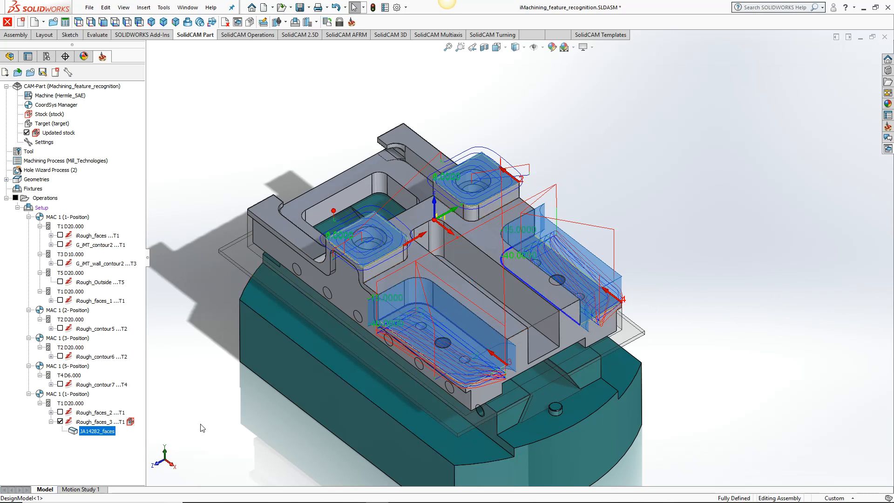
pyautogui.click(60, 422)
# Step: Simulate all operations in the SolidCAM Simulator (Beta) at maximum speed
pyautogui.rightClick(46, 199)
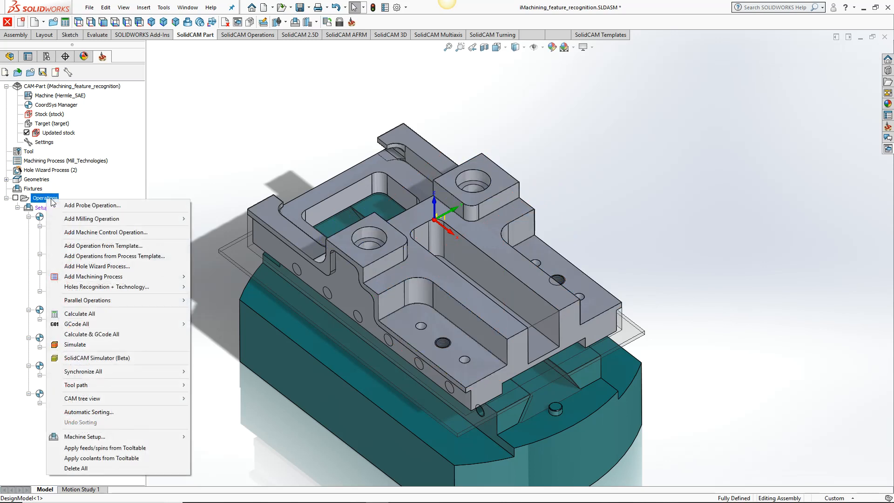
pyautogui.click(135, 360)
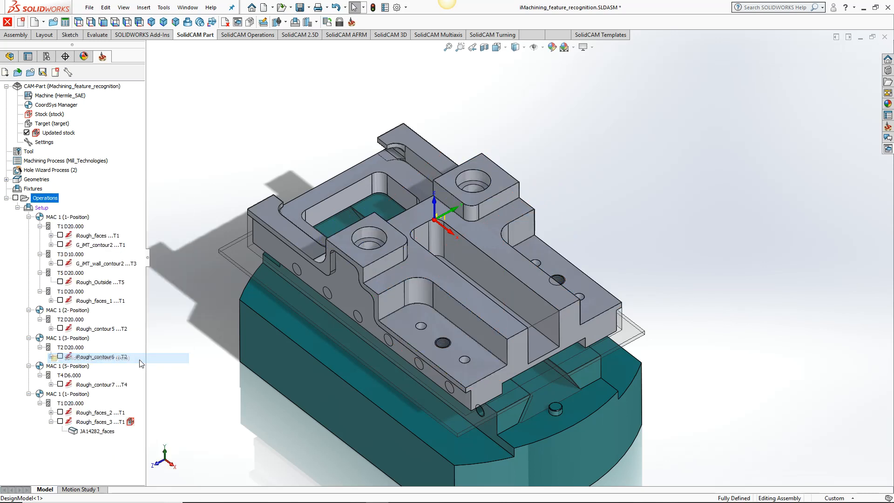
pyautogui.moveTo(689, 380); pyautogui.dragTo(777, 370)
pyautogui.click(698, 399)
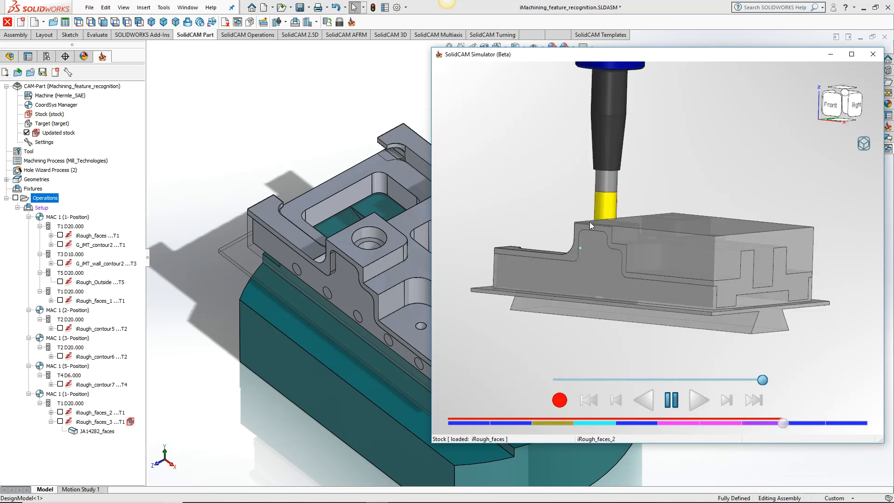
# Step: Examine the simulated part from several sides, checking the bosses, slots, ledges and pockets for correct machining
pyautogui.scroll(2, 689, 300)
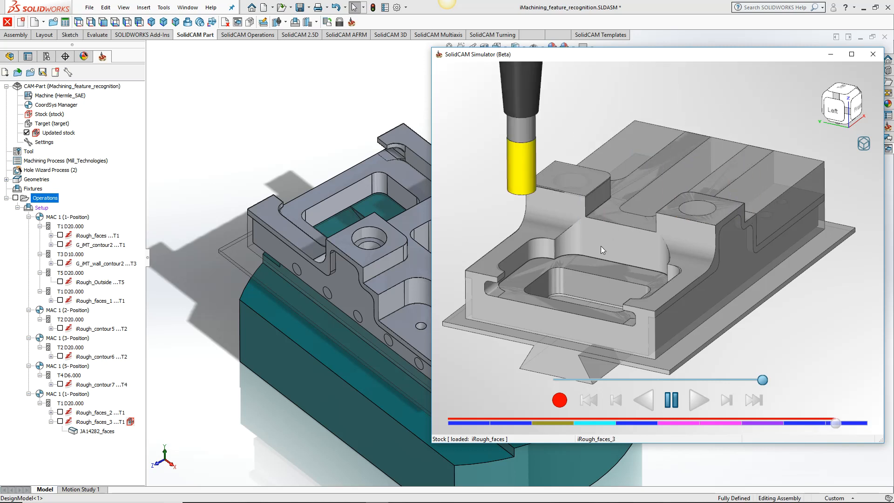
pyautogui.moveTo(607, 266); pyautogui.dragTo(533, 278, button='middle')
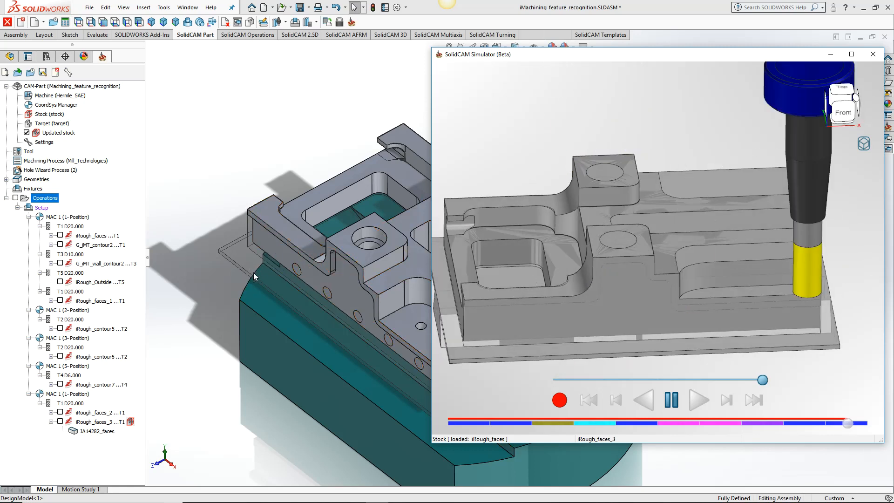
pyautogui.moveTo(586, 312); pyautogui.dragTo(639, 286, button='middle')
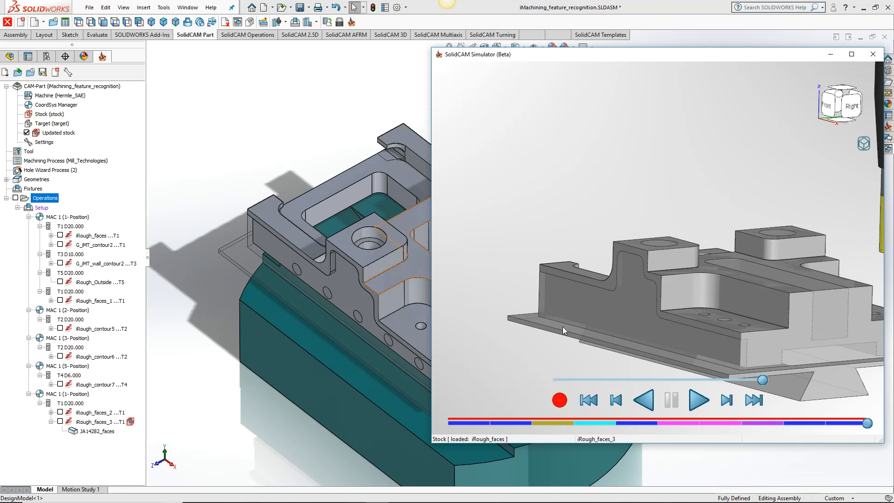
pyautogui.moveTo(539, 325); pyautogui.dragTo(523, 247, button='middle')
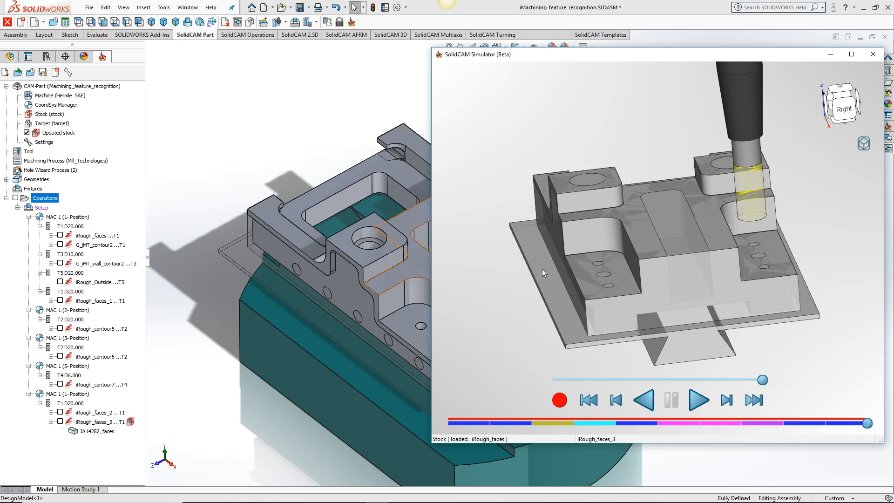
pyautogui.moveTo(542, 269); pyautogui.dragTo(559, 277, button='middle')
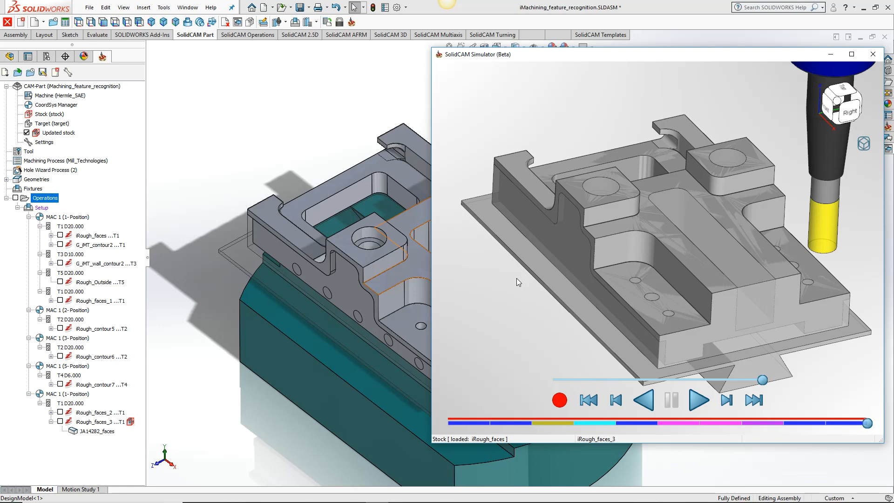
pyautogui.moveTo(615, 280); pyautogui.dragTo(617, 270, button='middle')
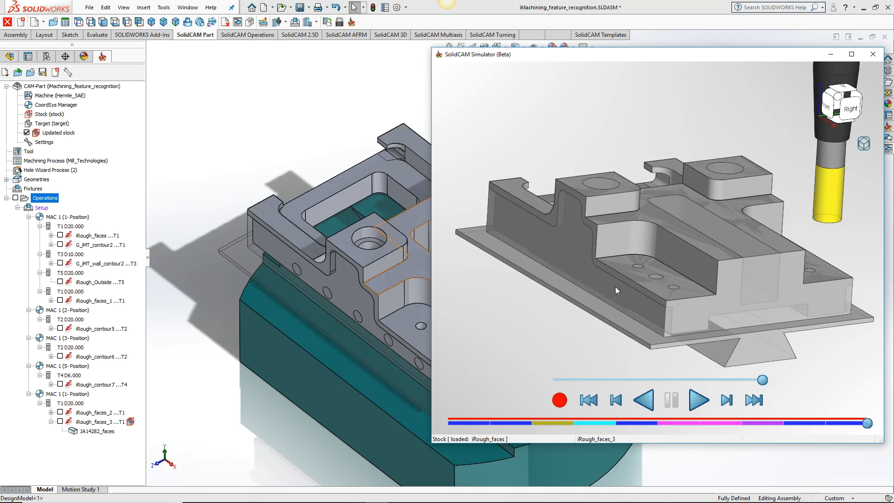
pyautogui.moveTo(592, 296); pyautogui.dragTo(699, 317, button='middle')
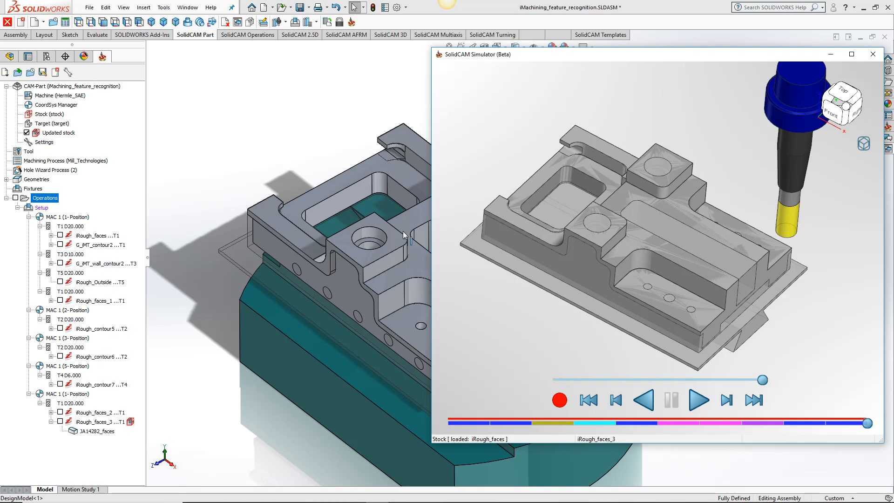
pyautogui.moveTo(600, 229); pyautogui.dragTo(490, 246, button='middle')
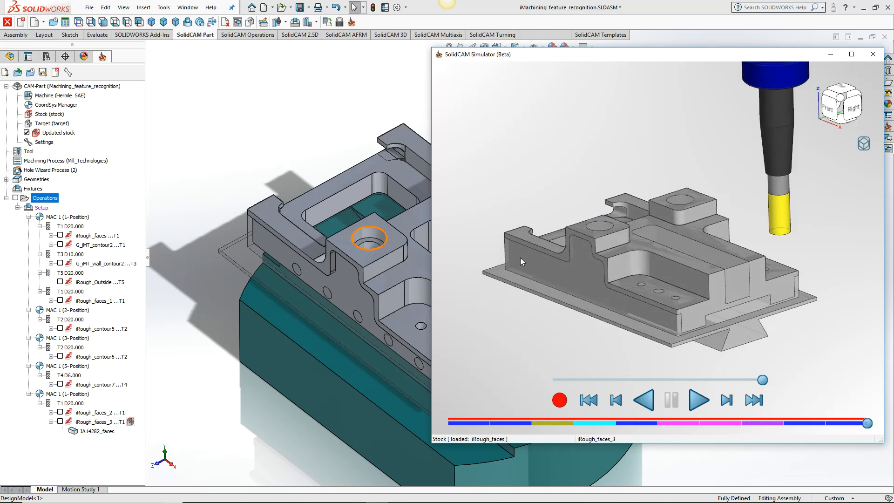
# Step: Rewind the simulation to iRough_contour5 and examine the side-milling tool and the surrounding machined pocket from the other side
pyautogui.moveTo(595, 283); pyautogui.dragTo(596, 287, button='middle')
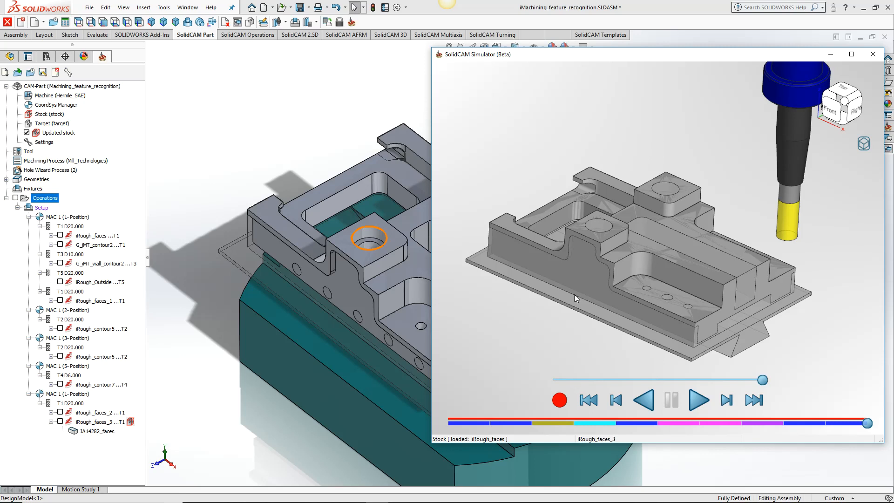
pyautogui.moveTo(868, 425); pyautogui.dragTo(694, 425)
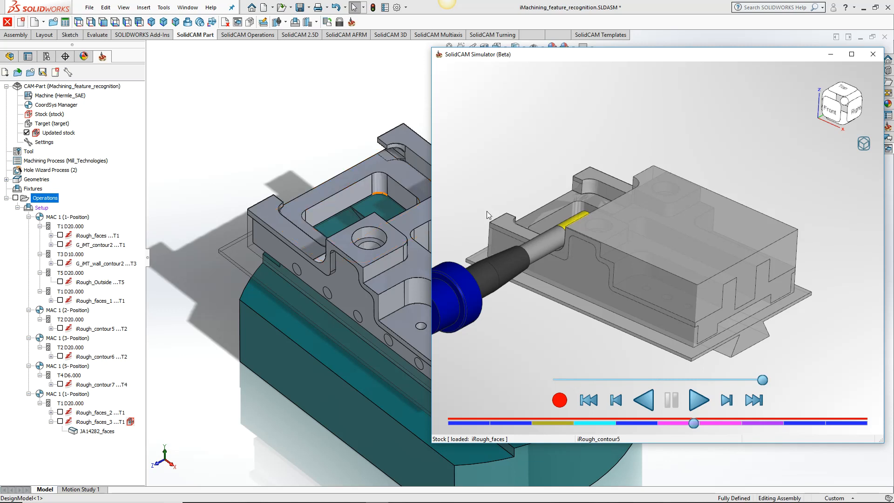
pyautogui.moveTo(580, 271); pyautogui.dragTo(660, 271, button='middle')
pyautogui.scroll(3, 630, 263)
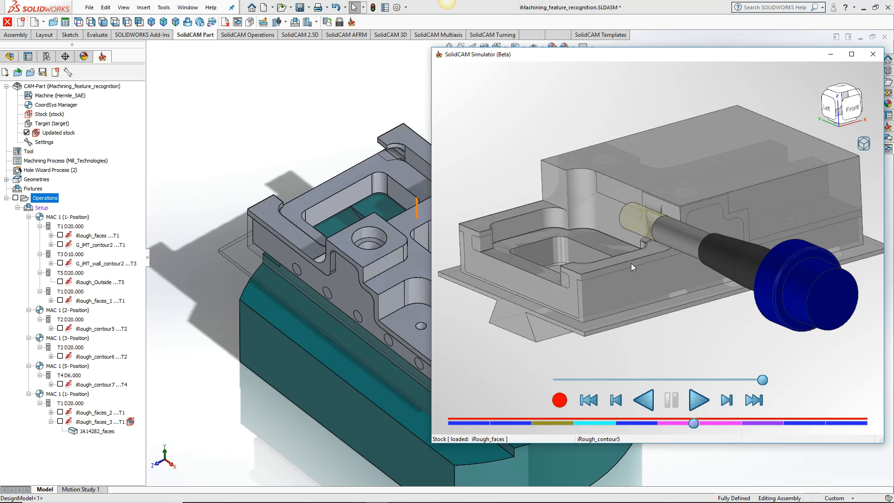
pyautogui.moveTo(616, 254); pyautogui.dragTo(630, 262, button='middle')
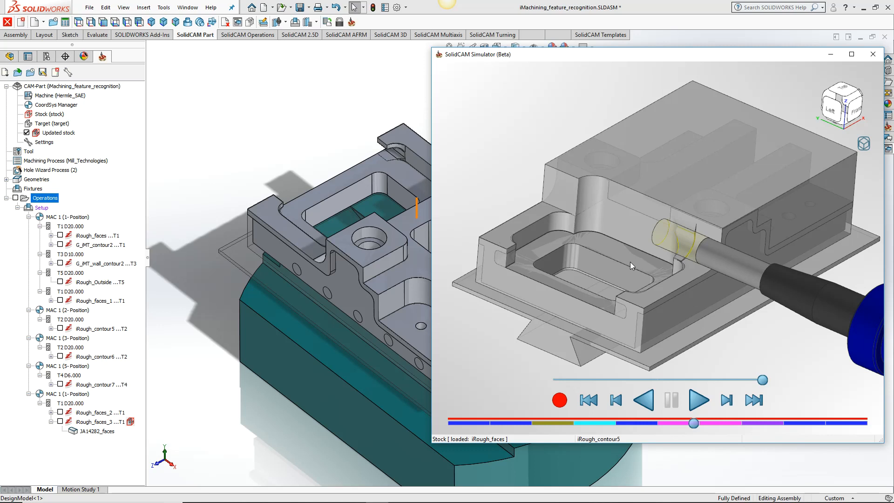
pyautogui.scroll(1, 672, 286)
# Step: Advance the simulation through iRough_faces_2 and examine the floor cleared between and around the two bosses
pyautogui.moveTo(693, 424); pyautogui.dragTo(787, 416)
pyautogui.scroll(5, 687, 230)
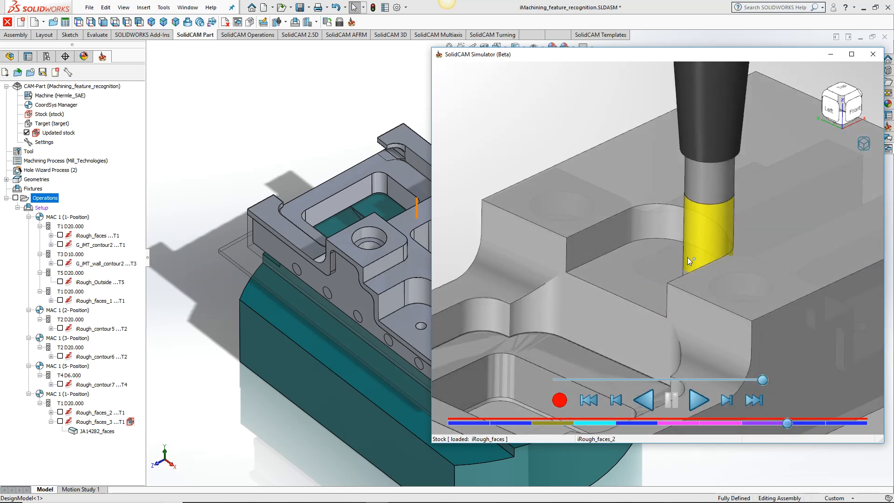
pyautogui.moveTo(688, 258); pyautogui.dragTo(683, 274, button='middle')
pyautogui.moveTo(785, 424); pyautogui.dragTo(810, 429)
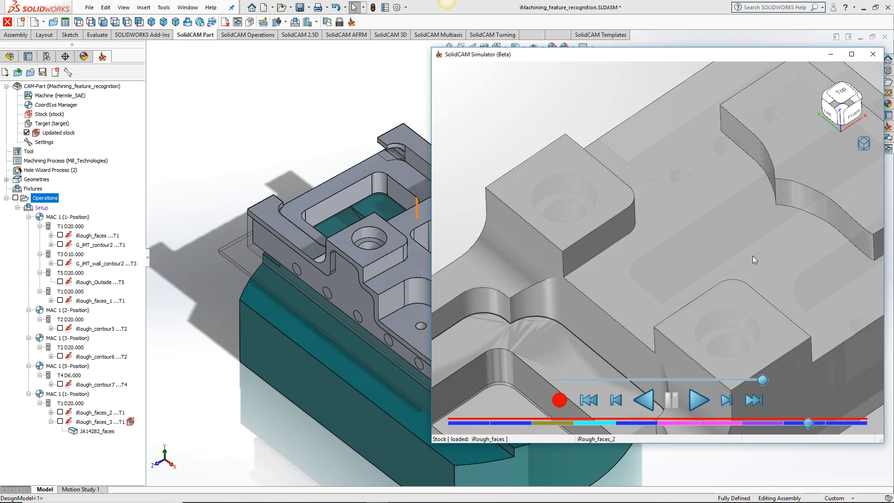
pyautogui.keyDown('ctrl'); pyautogui.moveTo(753, 247); pyautogui.dragTo(686, 263, button='middle'); pyautogui.keyUp('ctrl')
pyautogui.scroll(-4, 686, 263)
pyautogui.keyDown('ctrl'); pyautogui.moveTo(636, 299); pyautogui.dragTo(674, 231, button='middle'); pyautogui.keyUp('ctrl')
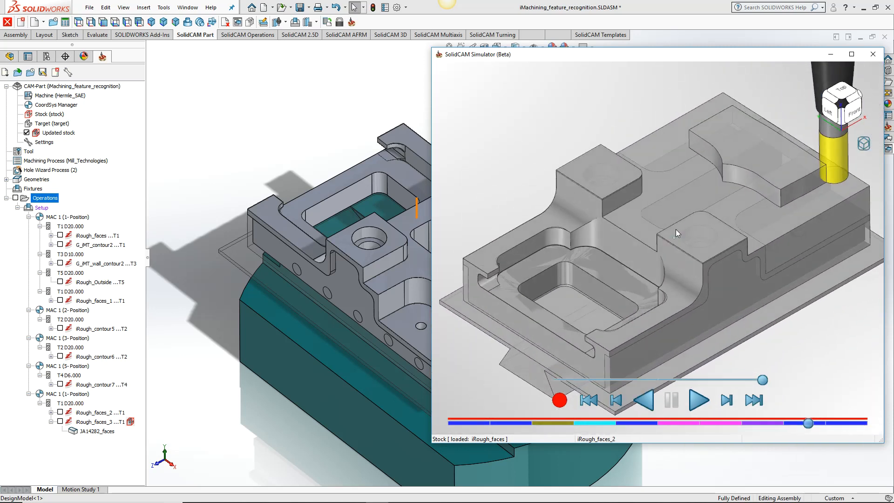
# Step: Show the toolpath in the simulator and jump to the straight move beside the pocket at step 98 of iRough_faces_2
pyautogui.rightClick(848, 142)
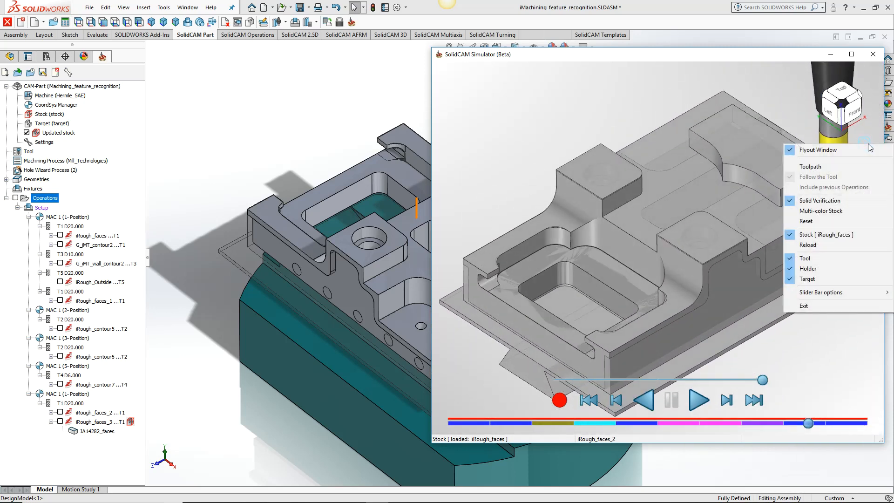
pyautogui.click(840, 166)
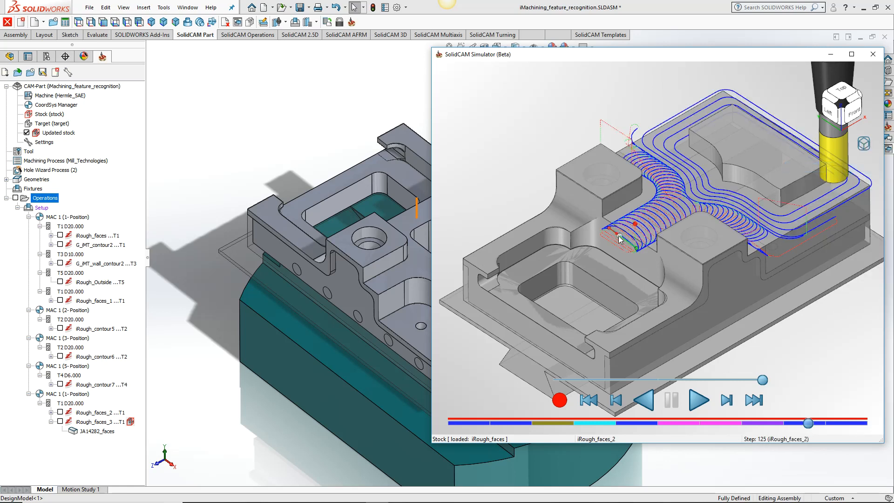
pyautogui.scroll(3, 624, 242)
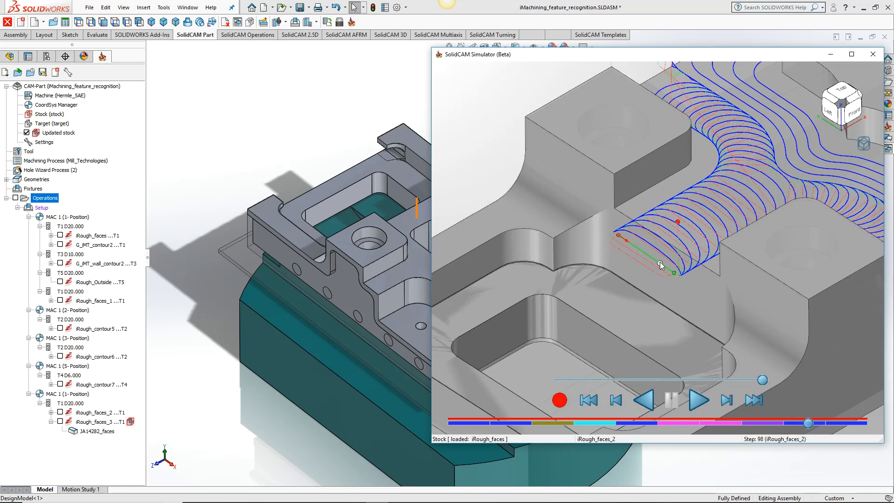
pyautogui.doubleClick(661, 263)
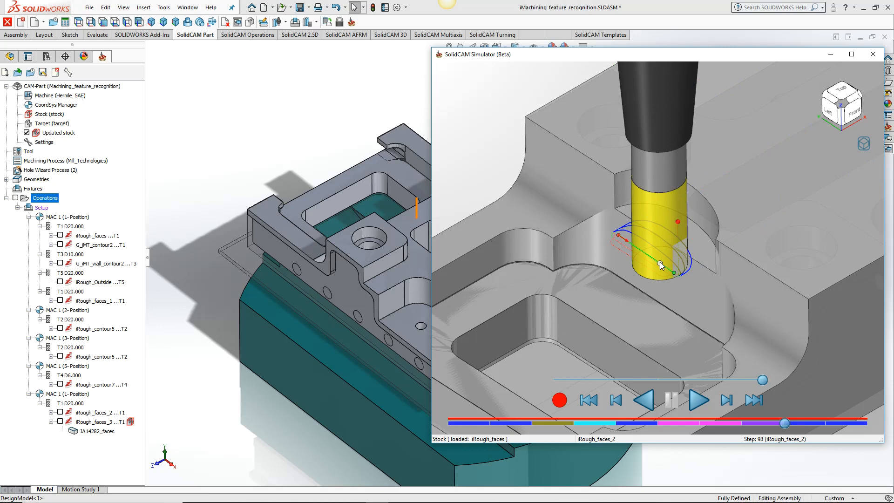
# Step: Step the iRough_faces_2 simulation forward move by move to examine the arc-shaped cuts and the tool's repositioning between them
pyautogui.click(726, 400)
pyautogui.click(726, 402)
pyautogui.click(727, 402)
pyautogui.click(726, 403)
pyautogui.click(727, 403)
pyautogui.click(727, 402)
pyautogui.click(727, 402)
pyautogui.click(727, 401)
pyautogui.click(727, 401)
pyautogui.click(727, 402)
pyautogui.click(727, 402)
pyautogui.click(727, 403)
pyautogui.click(727, 403)
pyautogui.click(727, 402)
pyautogui.click(727, 403)
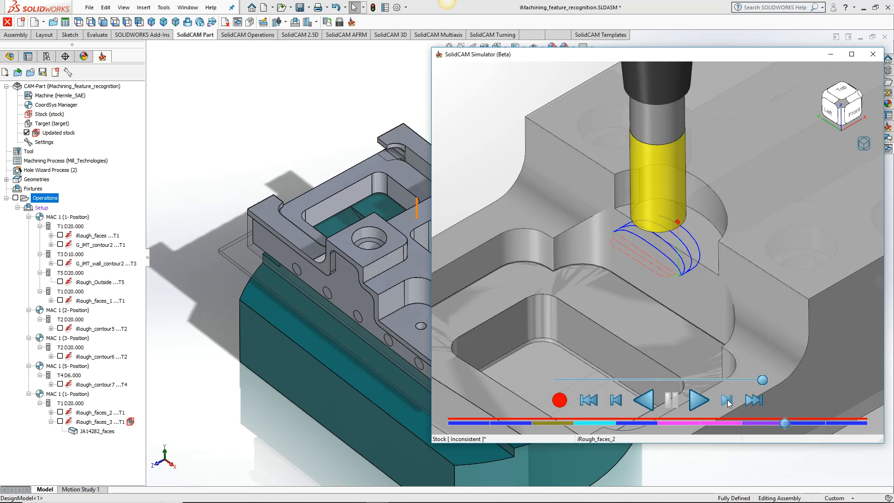